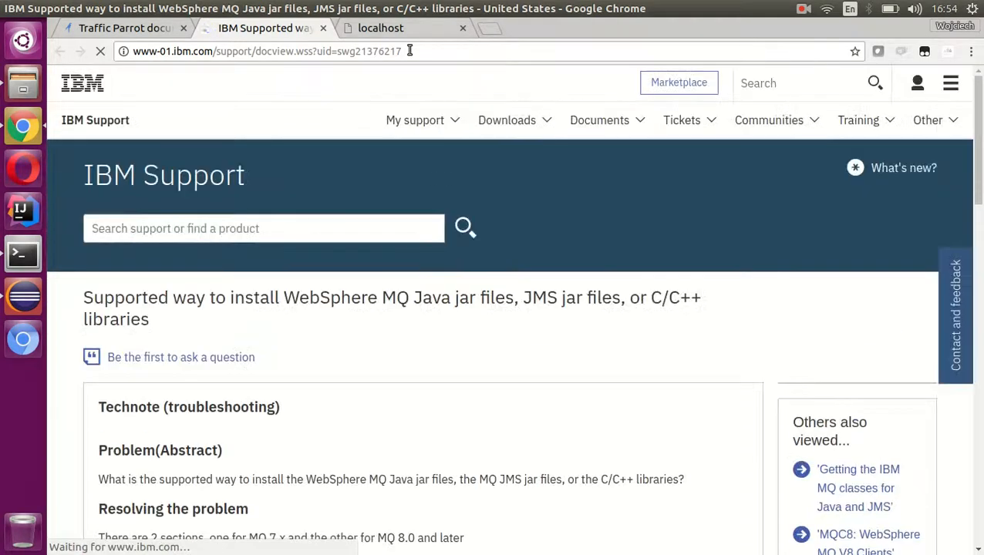
- Read the IBM technote on the supported way to install the MQ Java JAR files and close its page
scroll(533, 378, "down", 8)
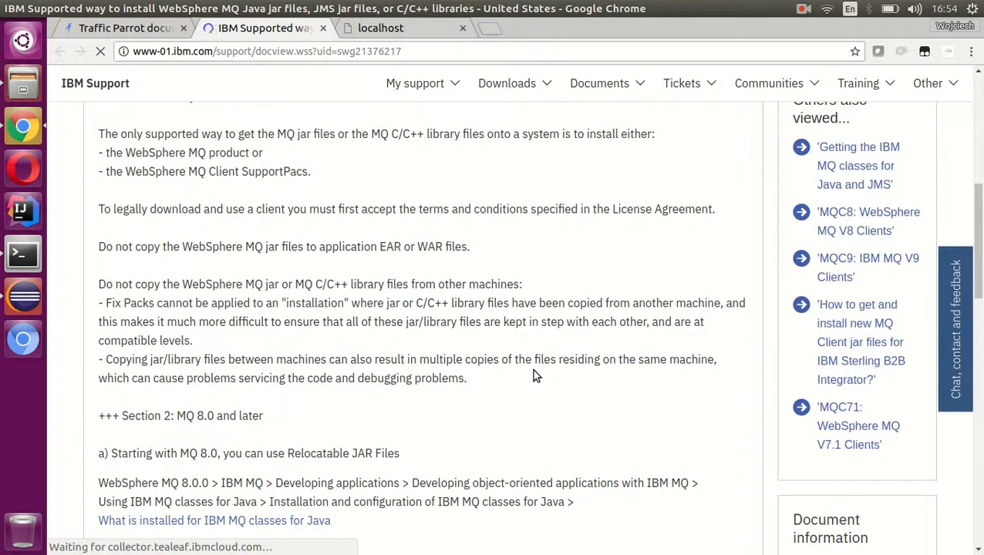
scroll(517, 330, "down", 4)
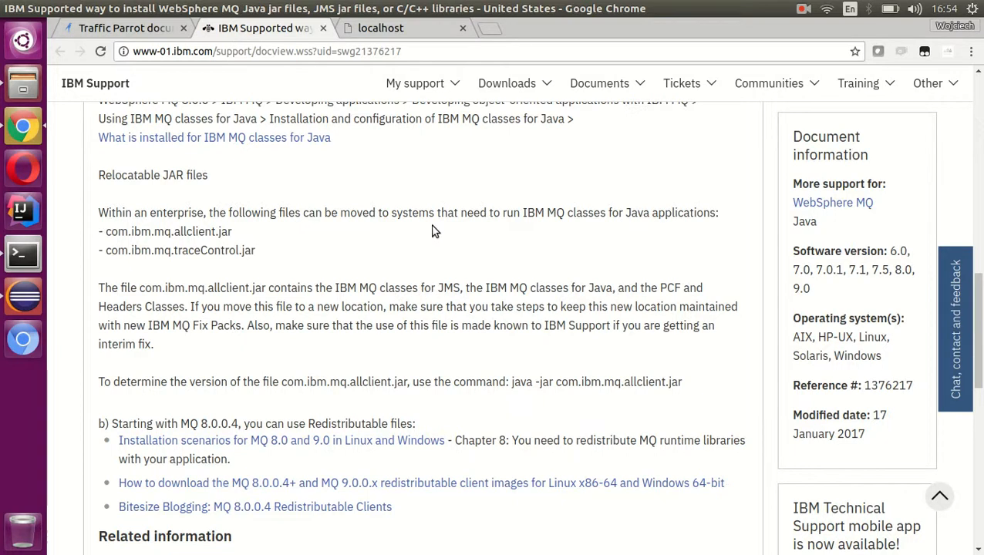
middle_click(200, 31)
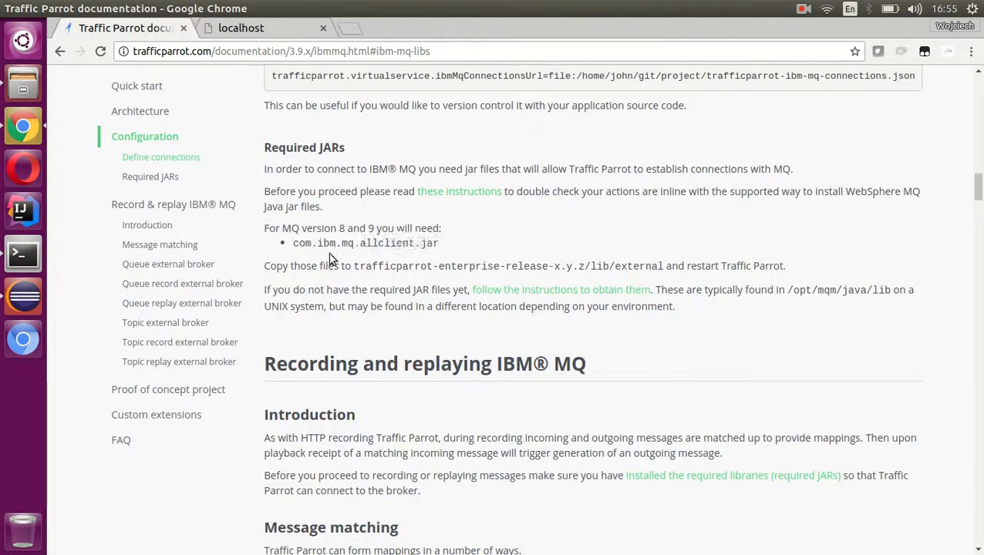
- Check the documentation for the JAR needed with MQ versions 8 and 9 and the folder to copy it into
left_click_drag(439, 245, 294, 245)
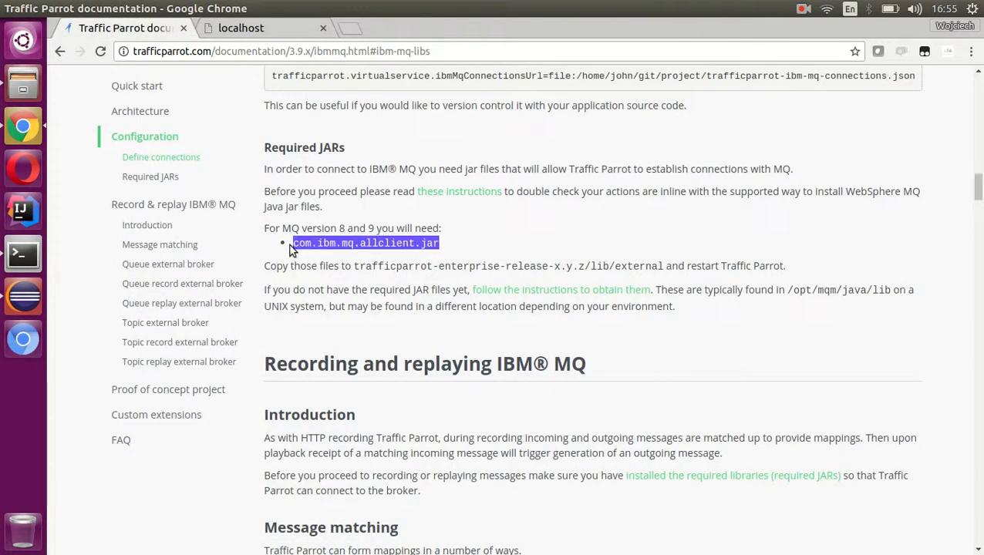
left_click(451, 229)
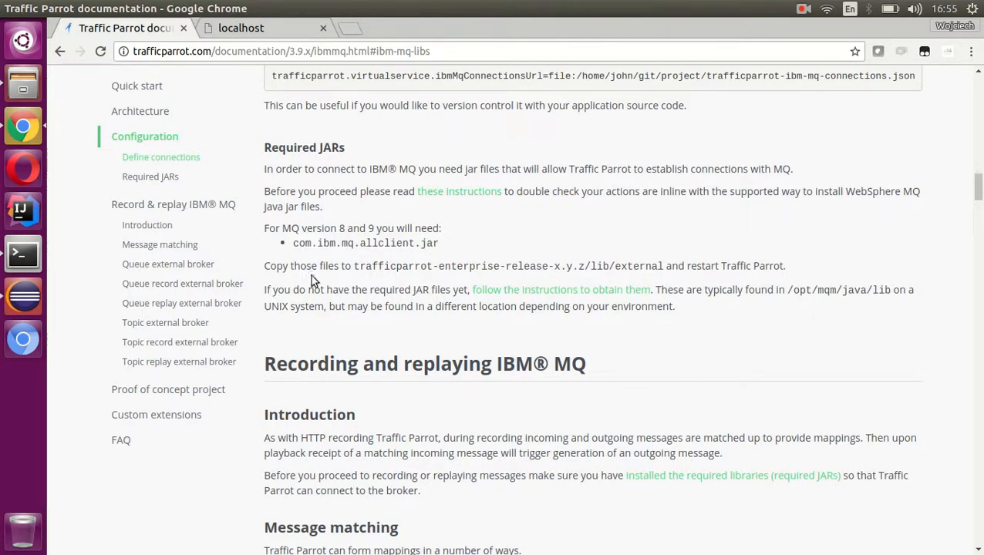
left_click_drag(307, 267, 786, 267)
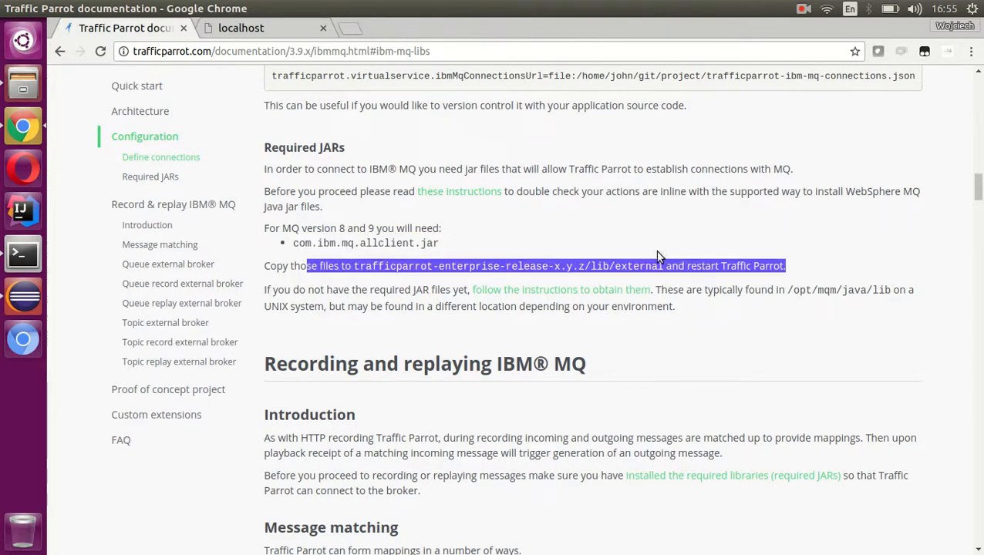
left_click(625, 266)
left_click_drag(590, 267, 665, 267)
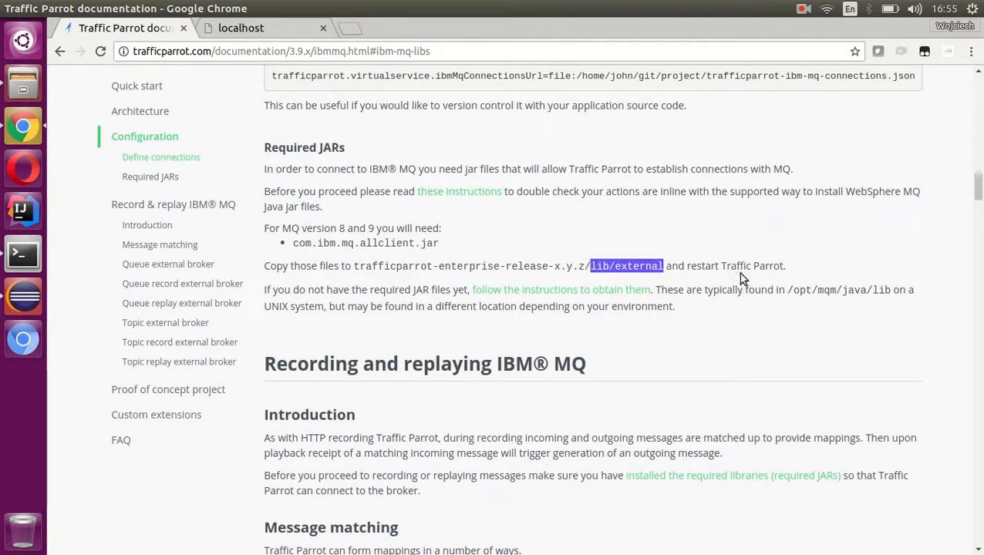
- Switch to the first terminal session and list the tmp folder with ls -al to locate com.ibm.mq.allclient.jar
left_click(17, 258)
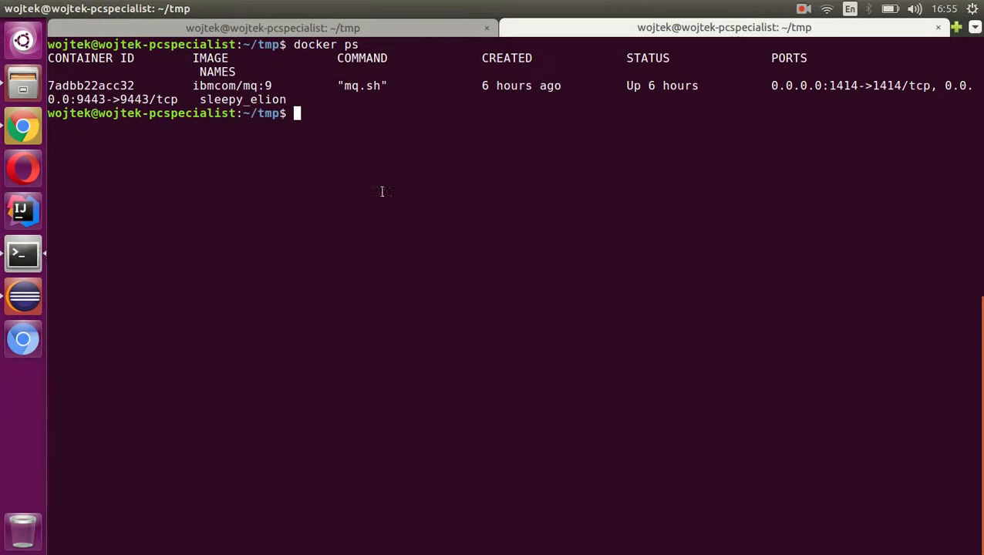
left_click(402, 29)
type("ls -al")
key("Return")
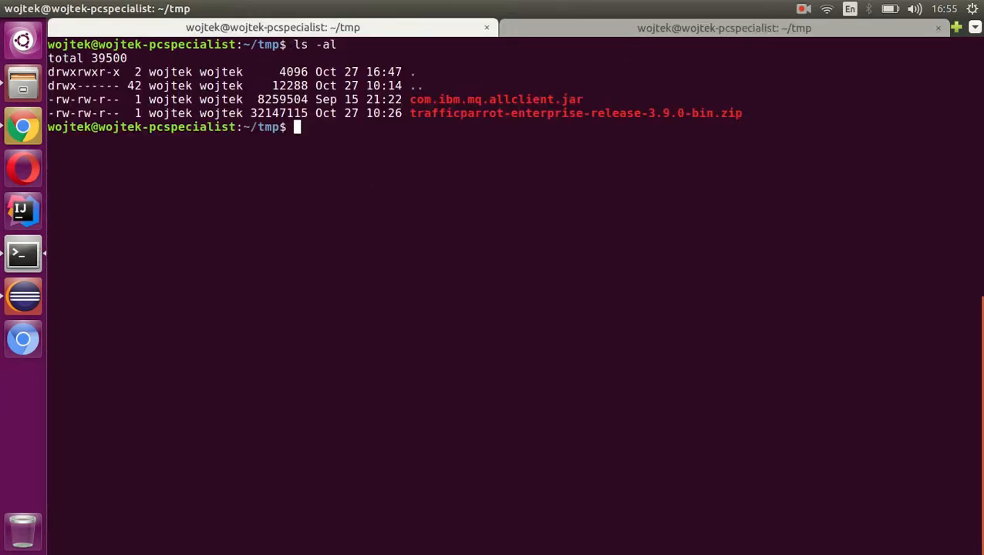
left_click_drag(741, 113, 581, 94)
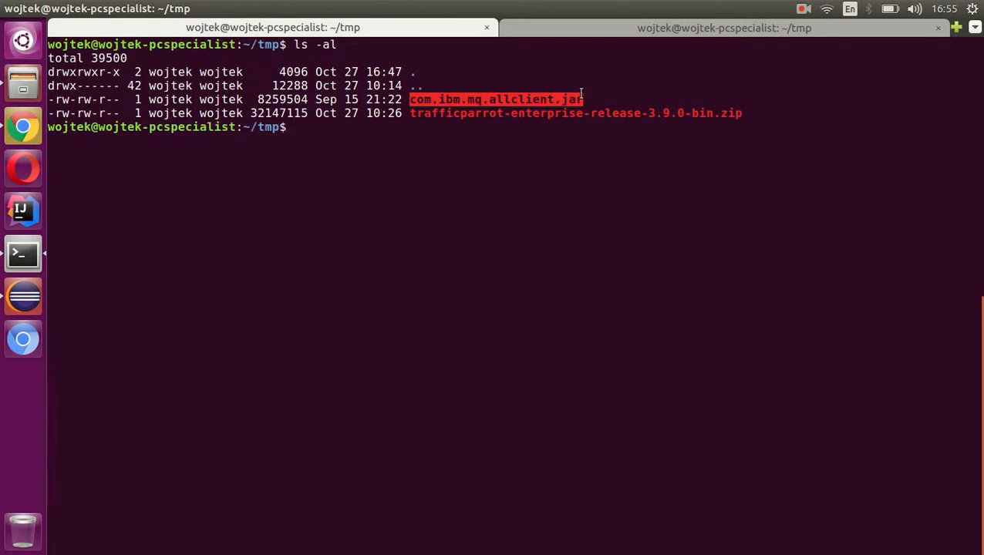
left_click(548, 127)
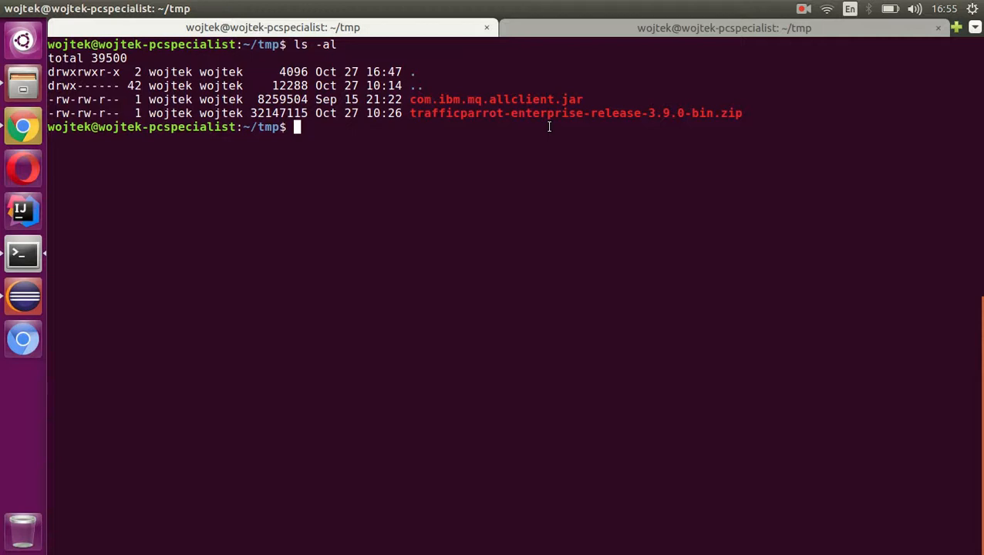
- Unzip trafficparrot-enterprise-release-3.9.0-bin.zip in the tmp folder and list the folder's contents in detail
type("unzip t")
key("Tab")
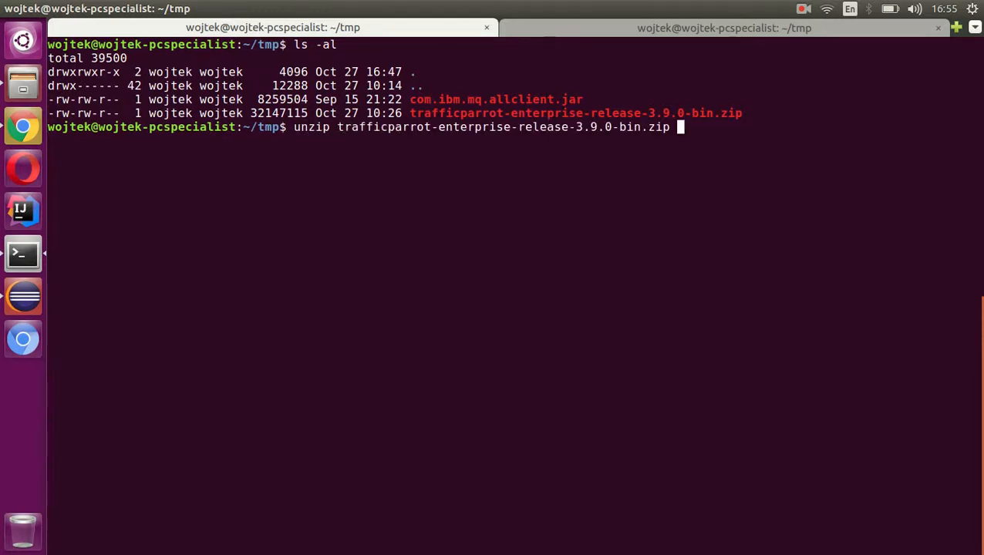
key("Return")
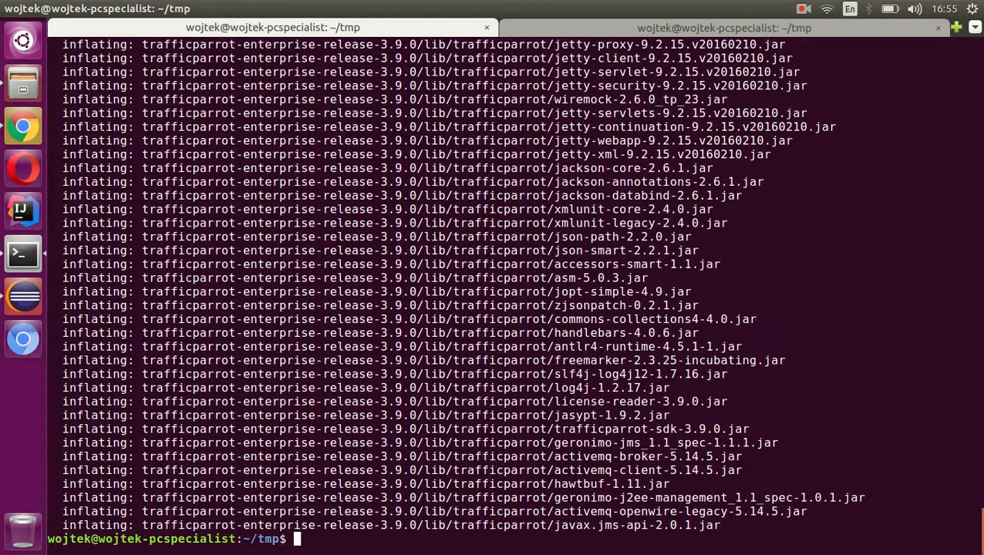
type("ls -al")
key("Return")
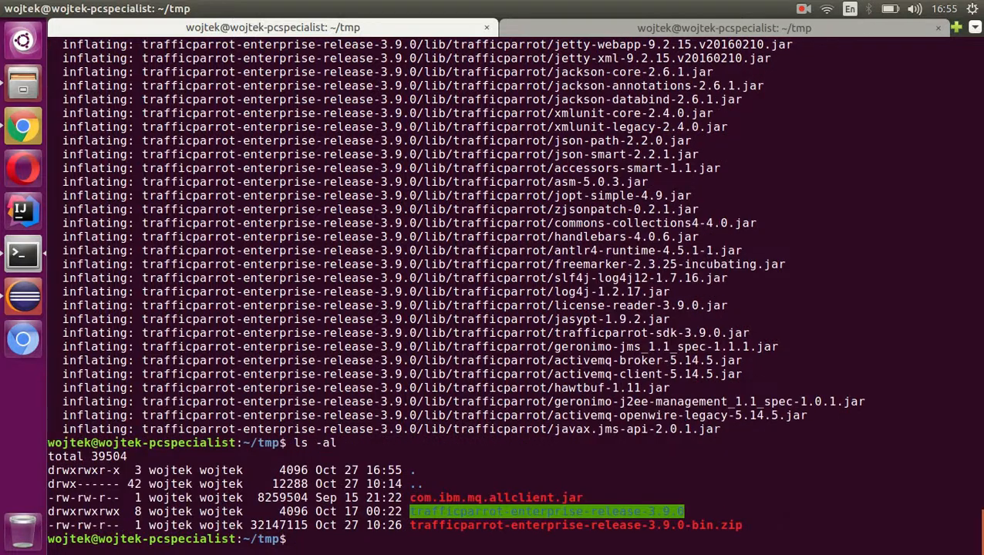
- Copy com.ibm.mq.allclient.jar into trafficparrot-enterprise-release-3.9.0/lib/external/
type("cp c")
key("Tab")
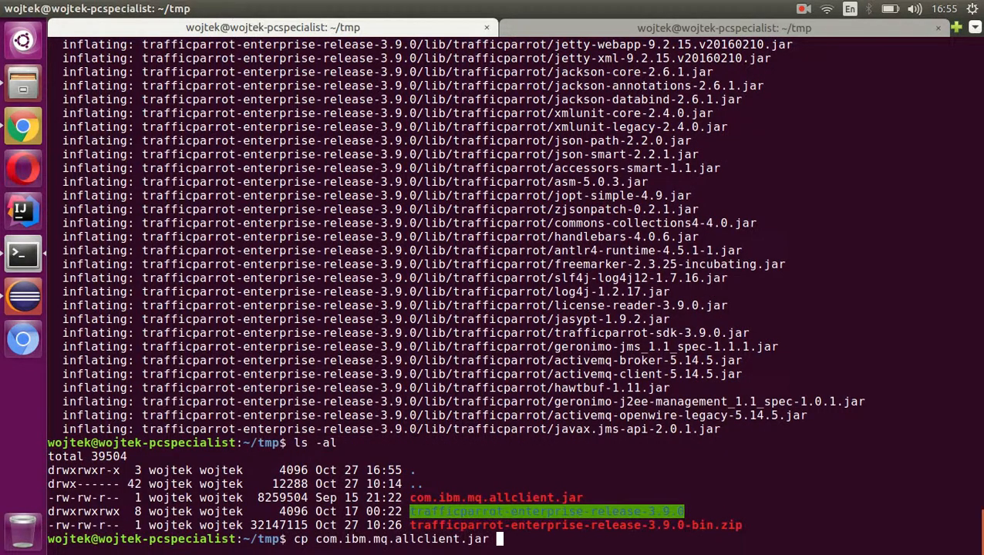
type("tr")
key("Tab")
type("/li")
key("Tab")
type("ex")
key("Tab")
key("Return")
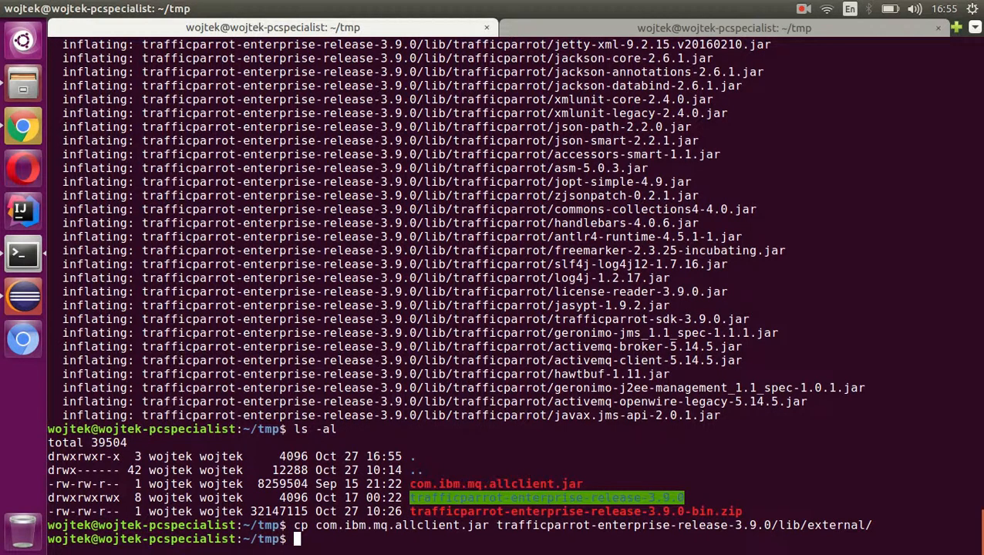
- Switch to Chrome and review the Required JARs section of the Traffic Parrot documentation
left_click(23, 127)
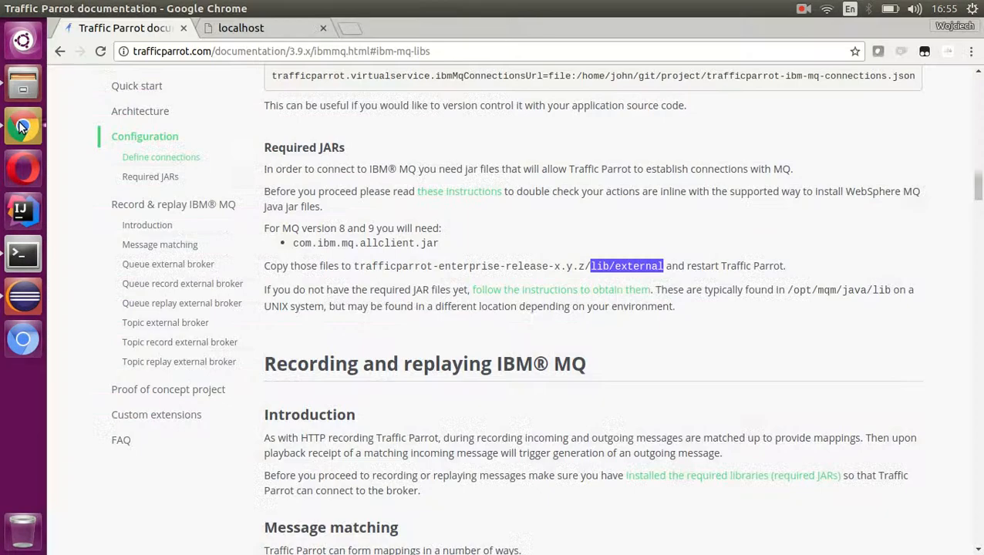
left_click_drag(298, 147, 683, 305)
left_click(684, 306)
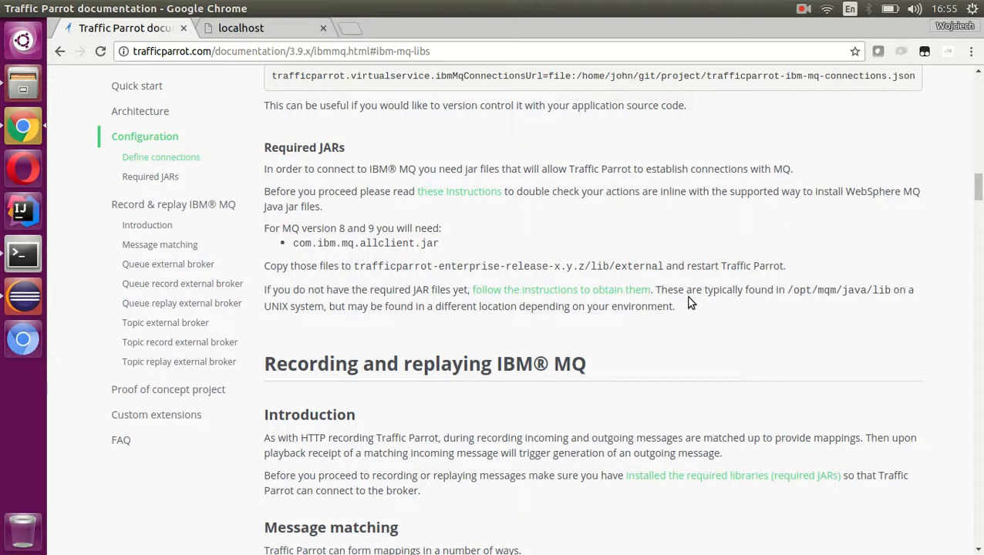
- In the terminal, change into trafficparrot-enterprise-release-3.9.0/ and run ./start.sh to start Traffic Parrot
left_click(24, 256)
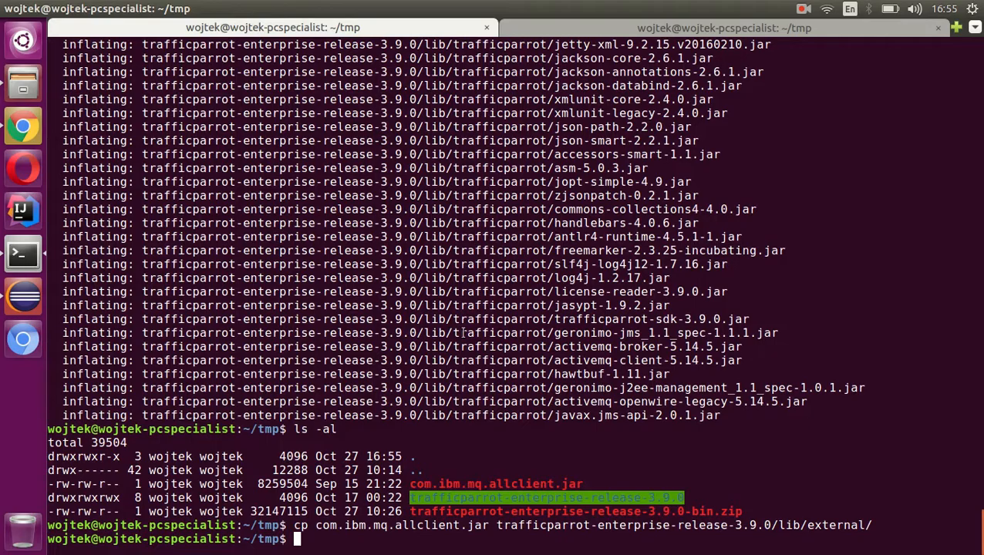
type("cd trafficparrot-enterprise-release-3.9.0/")
key("Return")
type("./start.sh")
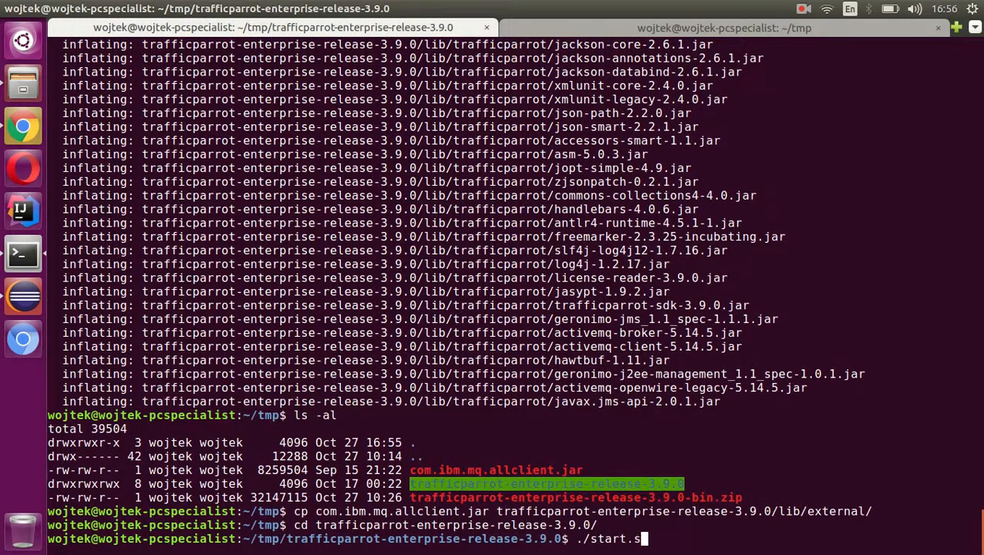
key("Return")
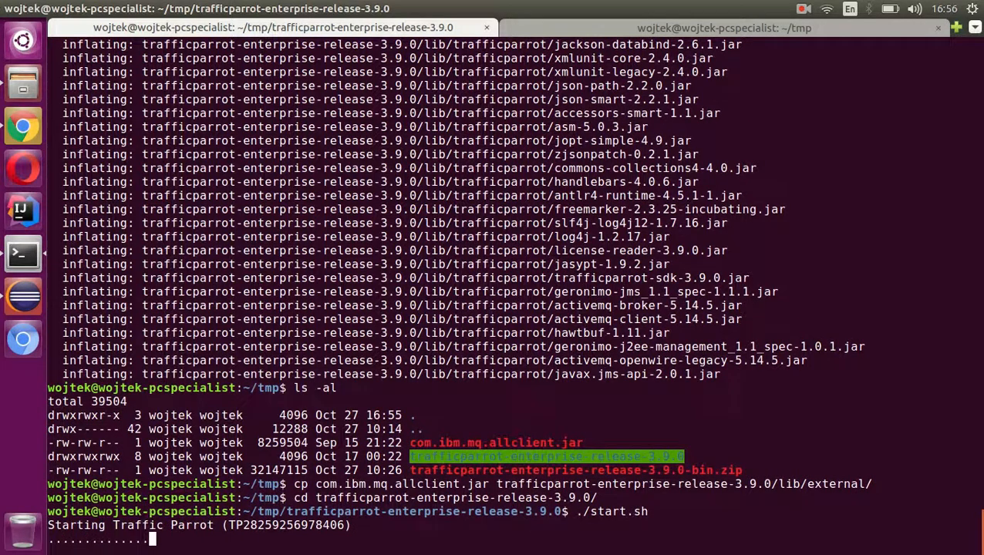
- Reload localhost:8080 in Chrome and open the IBM MQ Record page at its recording settings
left_click(21, 130)
left_click(252, 31)
key("F5")
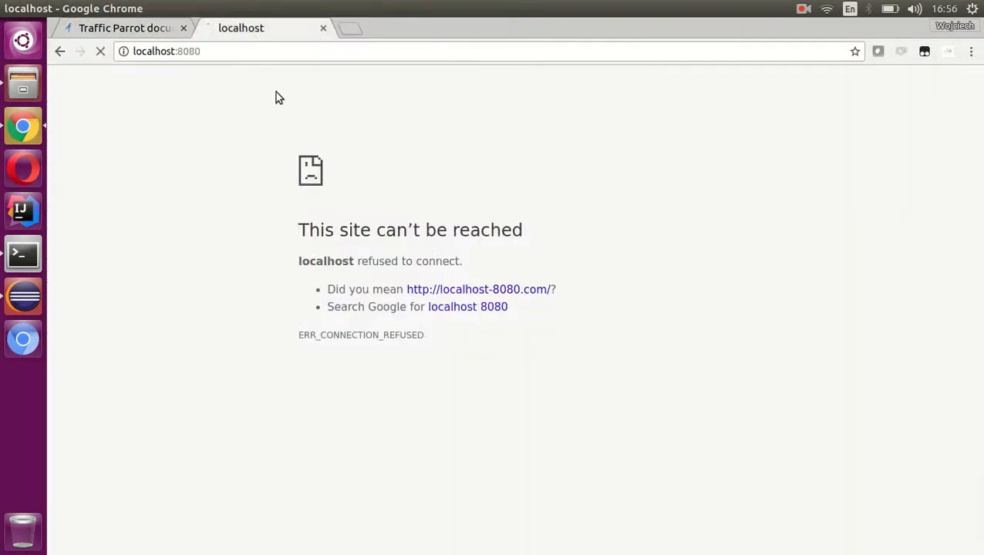
left_click(467, 84)
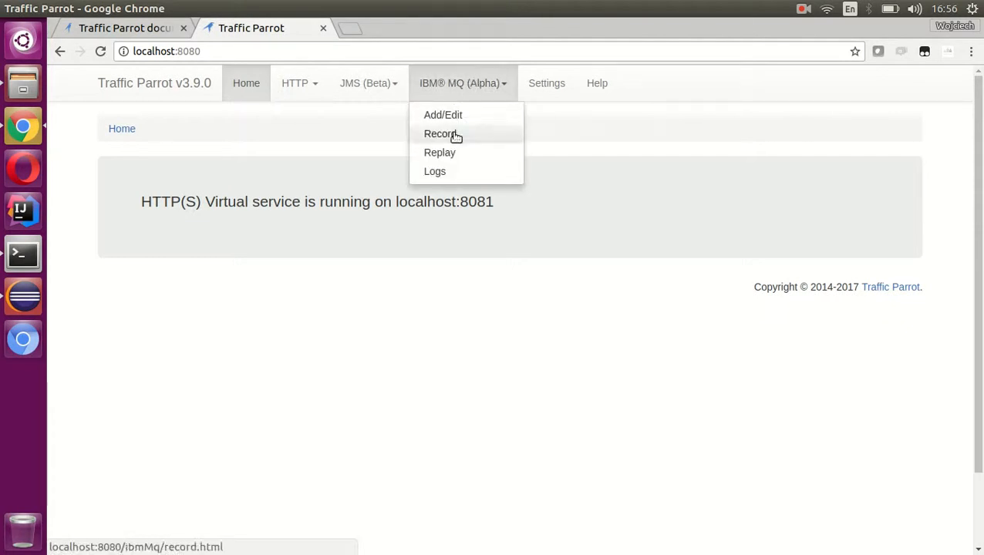
left_click(451, 135)
scroll(462, 131, "down", 4)
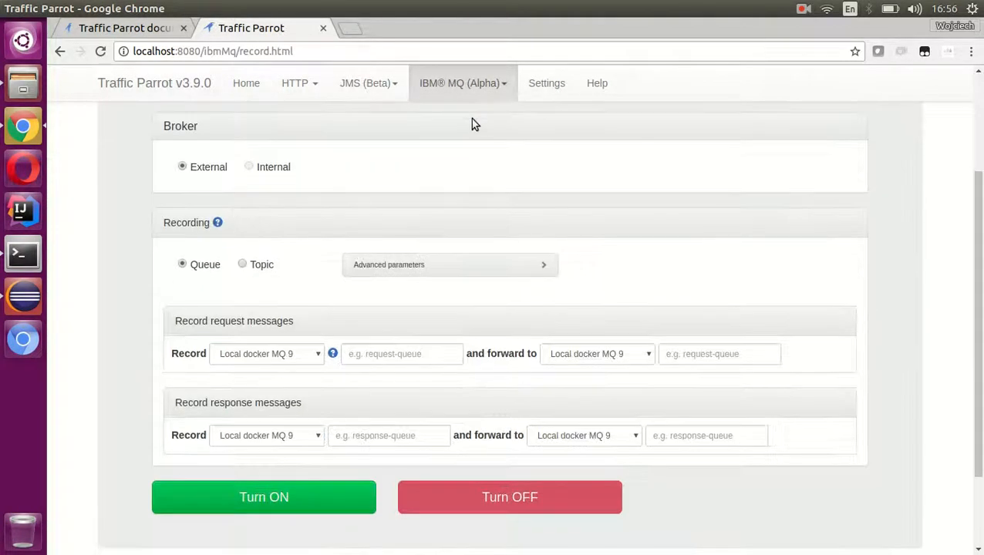
- Find the diagram for recording queue messages using an external broker in the Traffic Parrot documentation
left_click(135, 28)
scroll(455, 192, "down", 5)
scroll(456, 192, "down", 13)
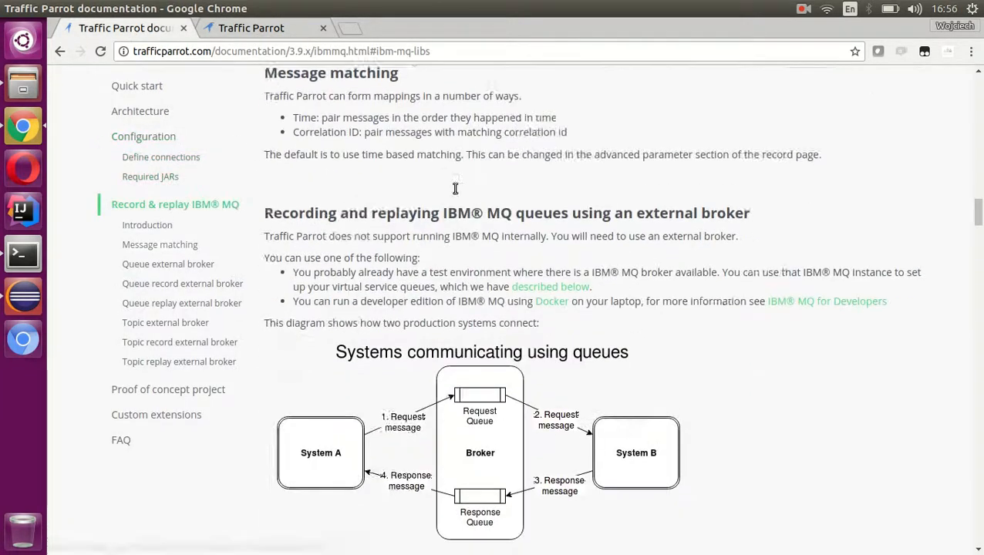
scroll(459, 198, "up", 1)
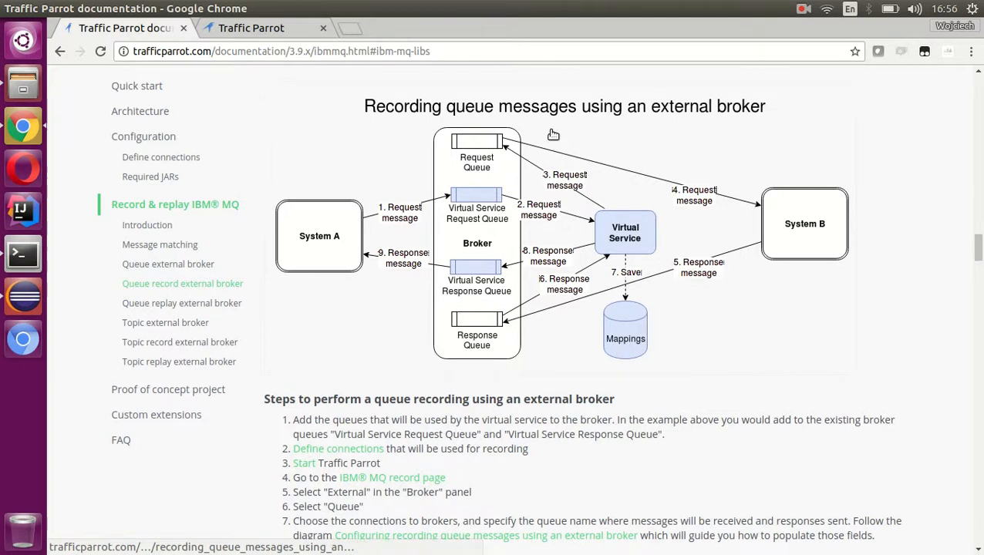
- On the IBM MQ Record page, set the queue for recording request messages to TP.REQ.QL
left_click(233, 31)
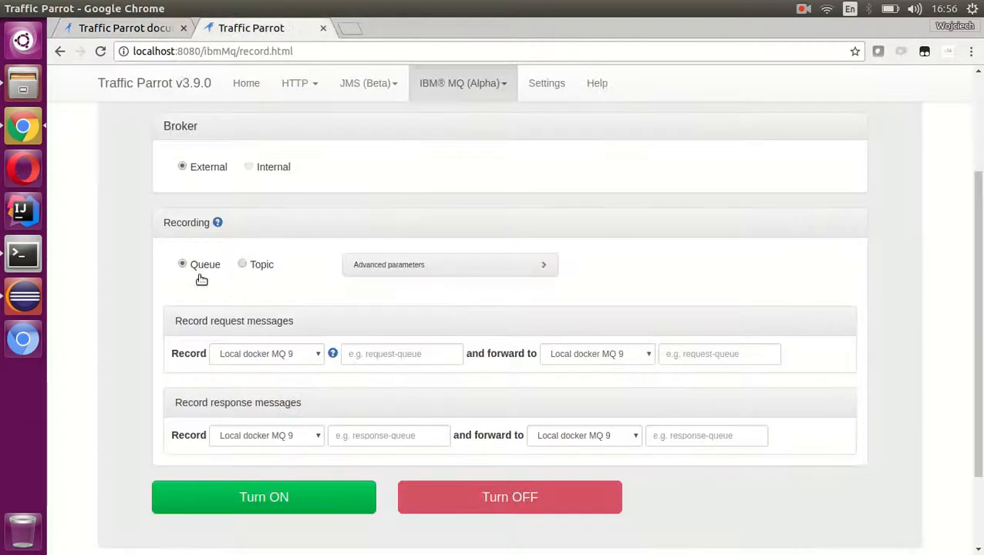
left_click(423, 356)
left_click(401, 375)
- Examine the documentation diagram that maps the broker and queues to the request and response recording fields
left_click(152, 31)
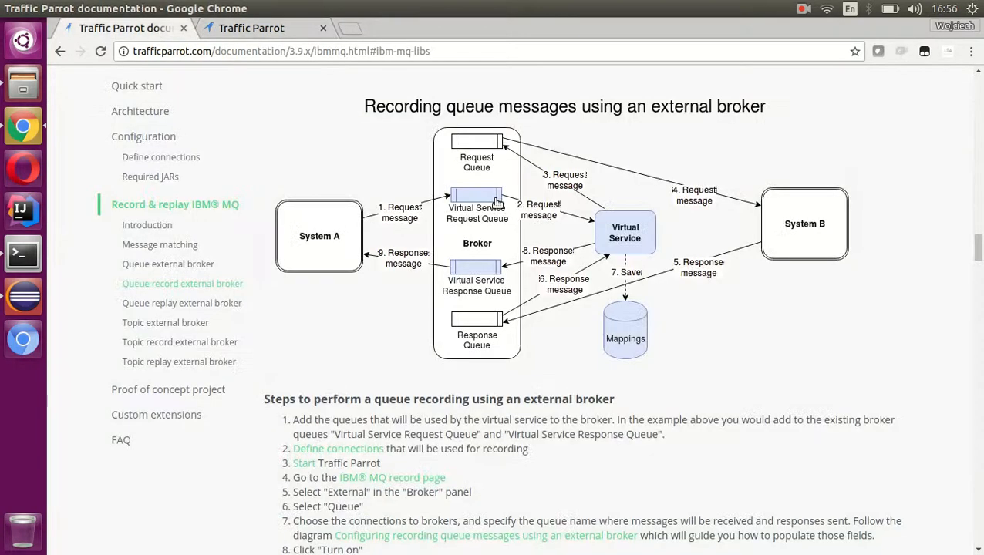
scroll(499, 203, "down", 7)
scroll(499, 203, "up", 1)
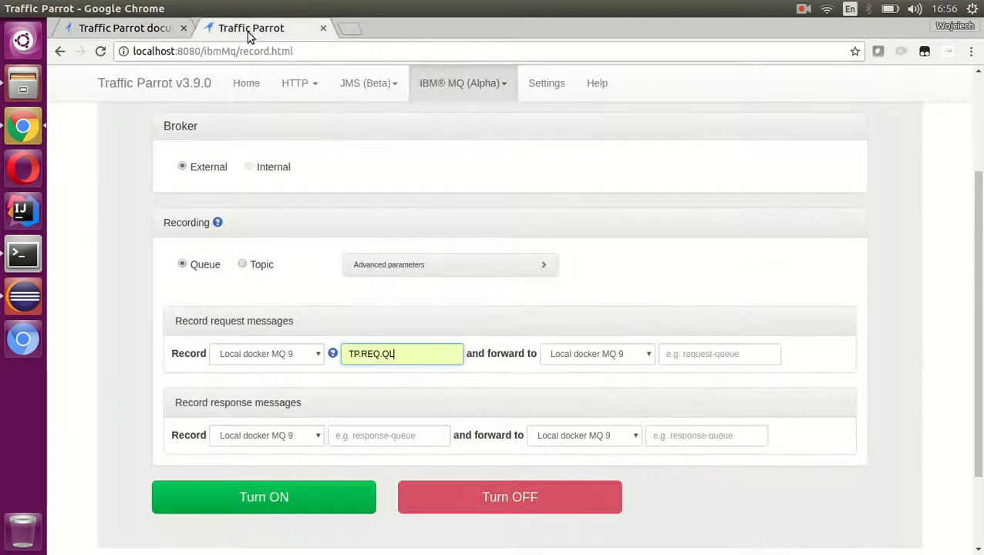
- On the IBM MQ Record page, review the broker connections offered for recording request messages, keeping Local docker MQ 9 selected
left_click(251, 31)
left_click(285, 356)
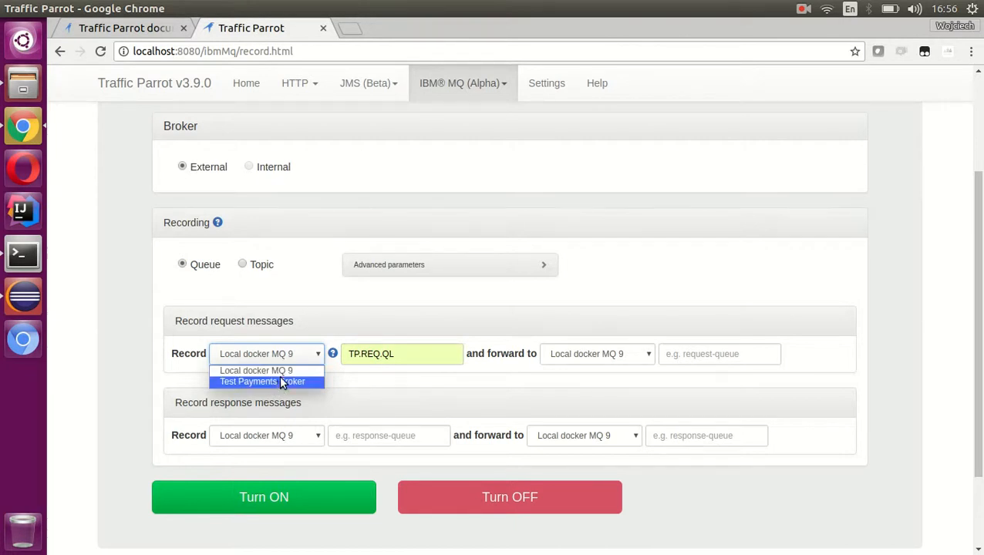
left_click(270, 371)
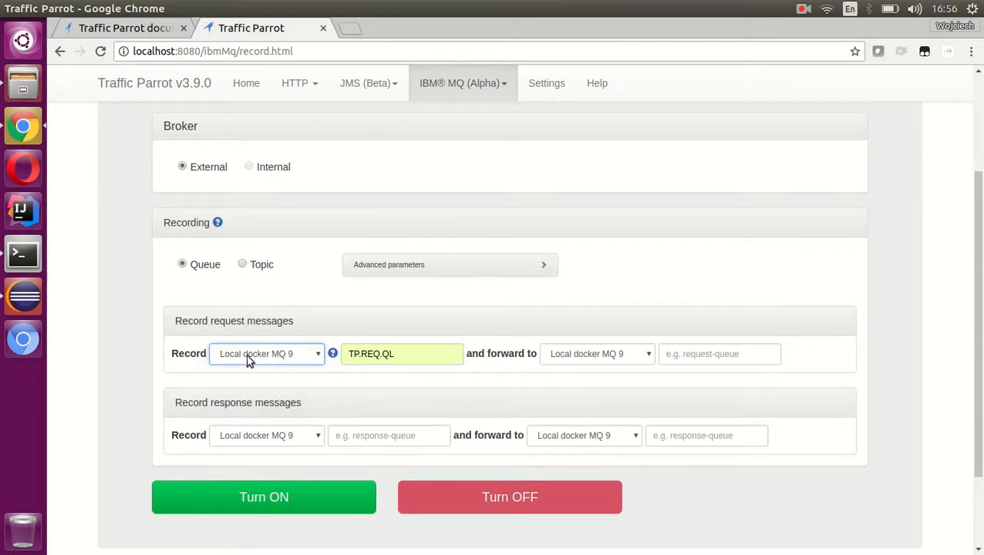
left_click(330, 379)
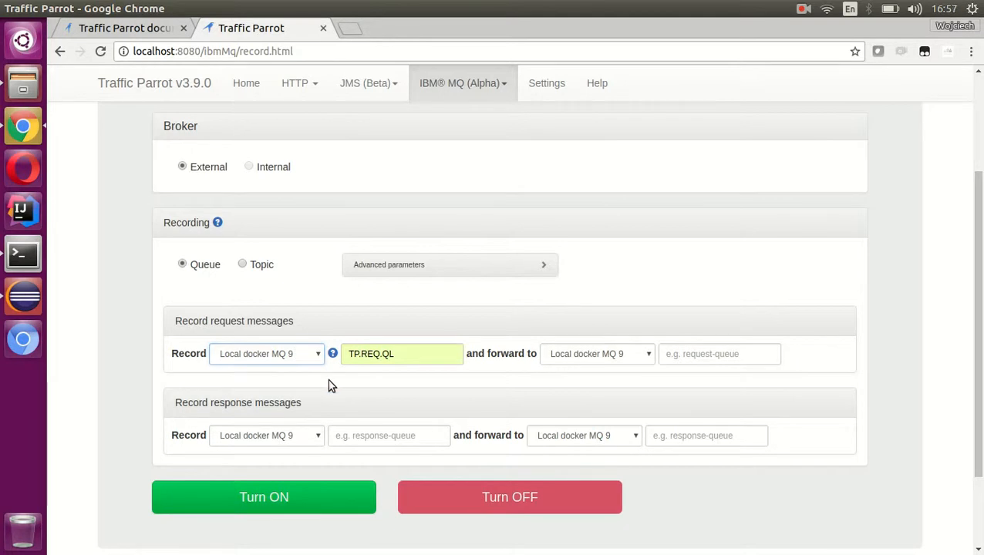
left_click(298, 357)
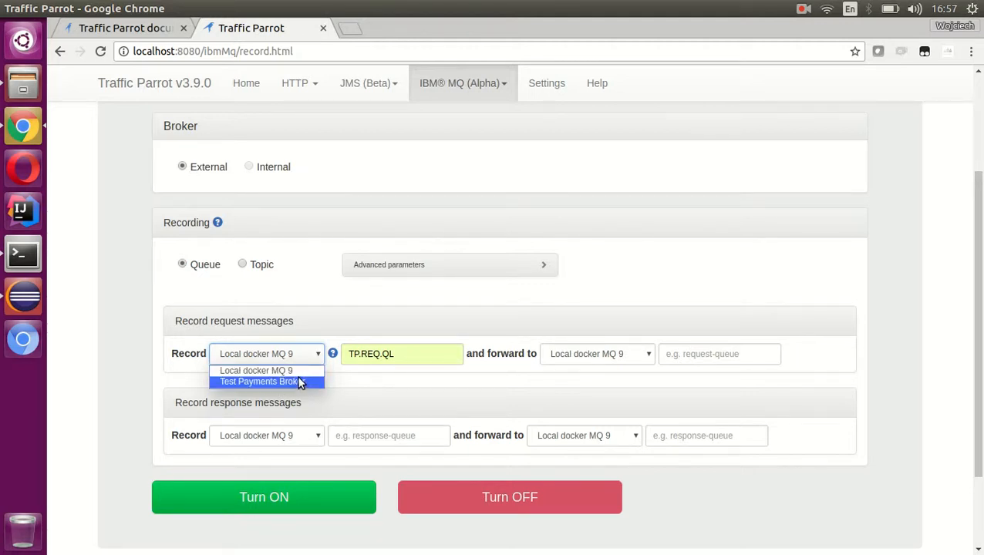
left_click(332, 379)
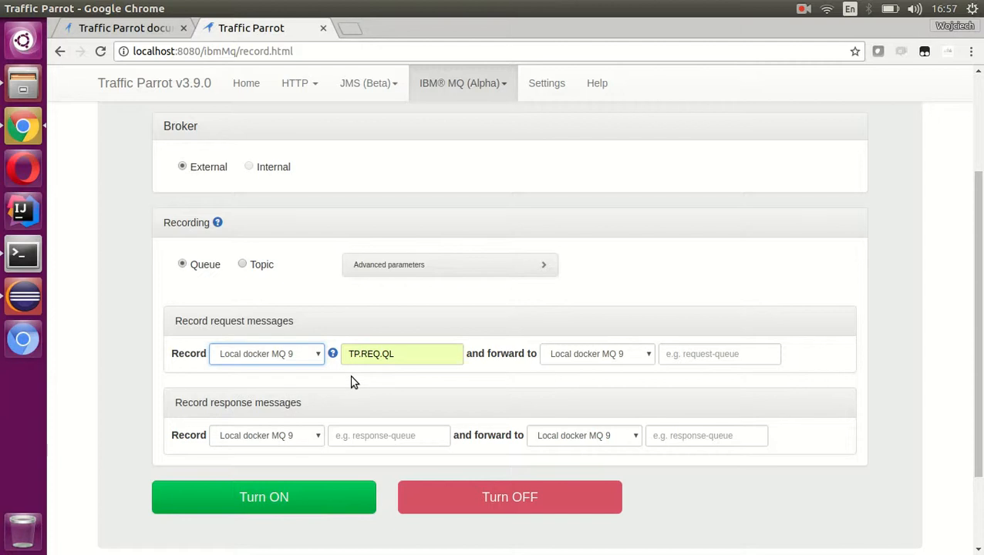
left_click(315, 357)
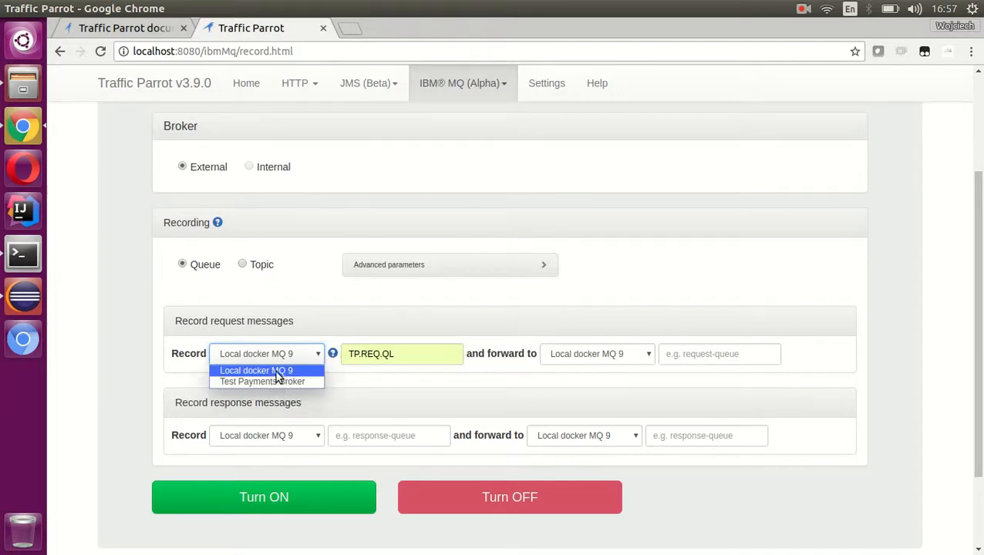
left_click(325, 357)
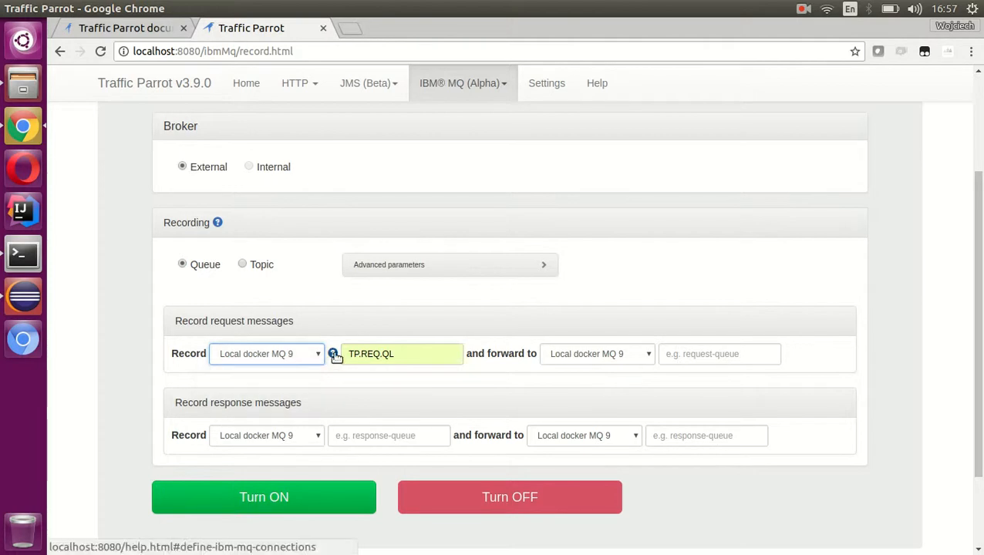
- Open the documentation on defining IBM MQ connections through the request broker's help link, and close the intermediate Help page
left_click(334, 355)
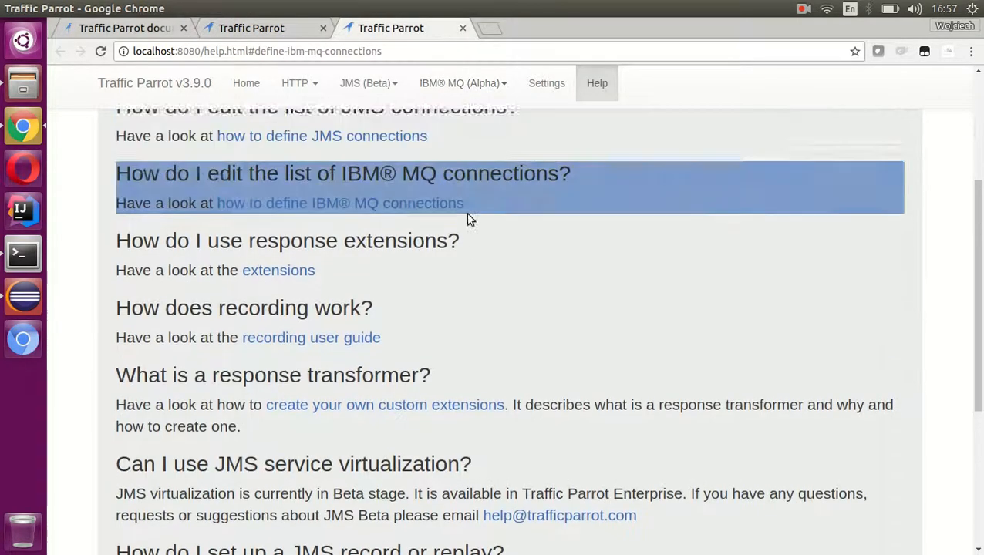
left_click(299, 223)
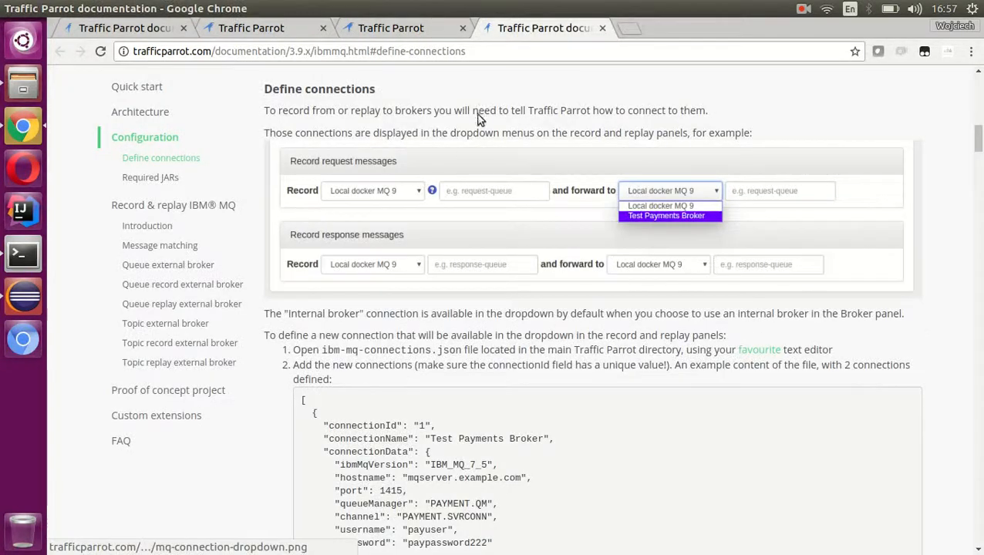
middle_click(417, 27)
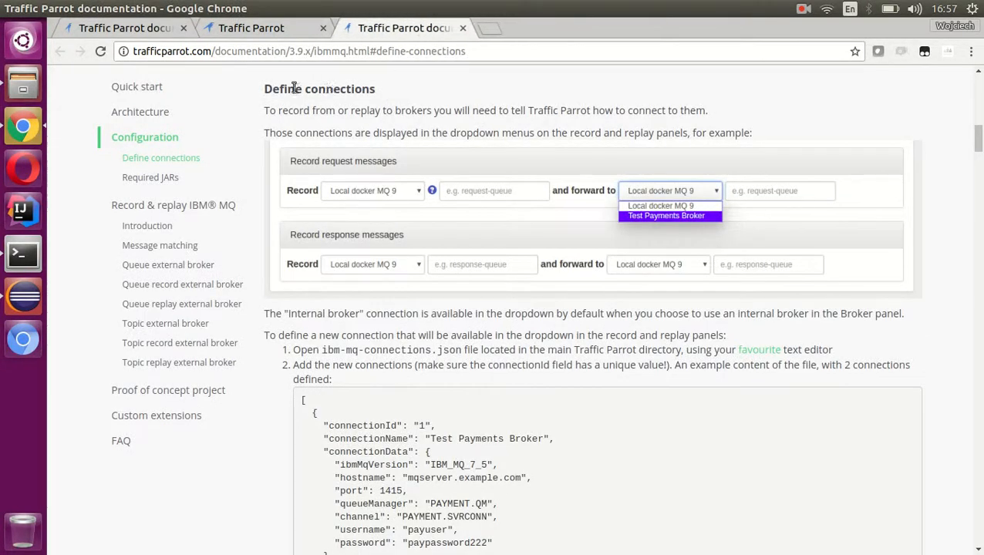
- Examine the Define connections section, including the example connections and the instructions for editing ibm-mq-connections.json
left_click_drag(264, 89, 434, 345)
scroll(386, 231, "down", 7)
left_click(435, 345)
scroll(434, 345, "up", 3)
scroll(435, 345, "up", 5)
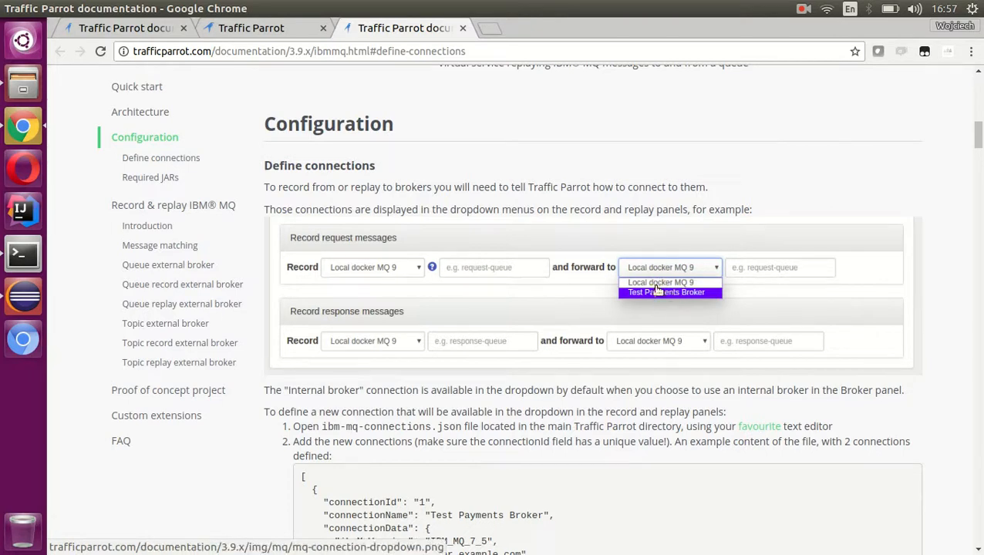
scroll(654, 293, "down", 6)
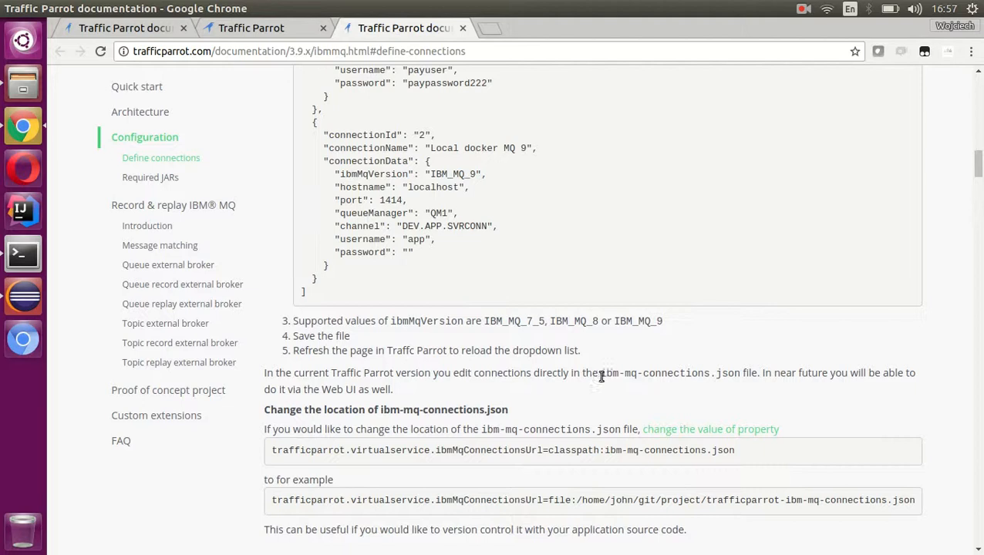
left_click_drag(601, 374, 741, 374)
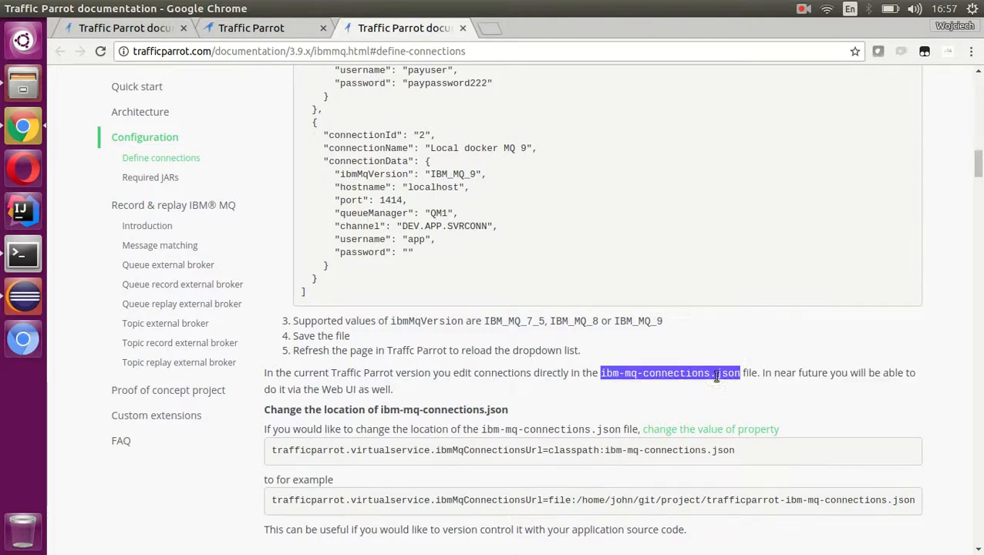
left_click(563, 330)
scroll(527, 256, "up", 3)
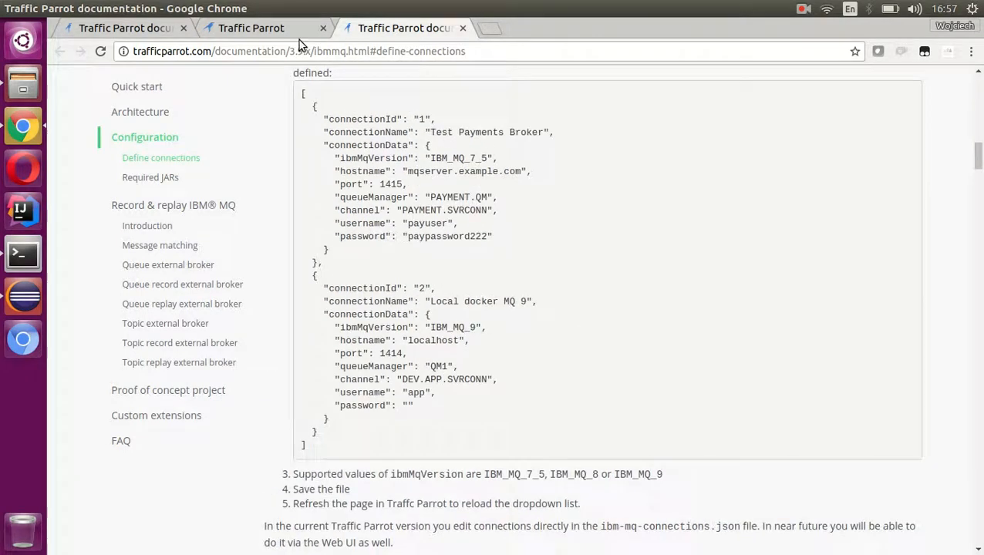
- On the IBM MQ Record page, set the queue that recorded request messages are forwarded to as REQ.QL
left_click(295, 30)
left_click(270, 355)
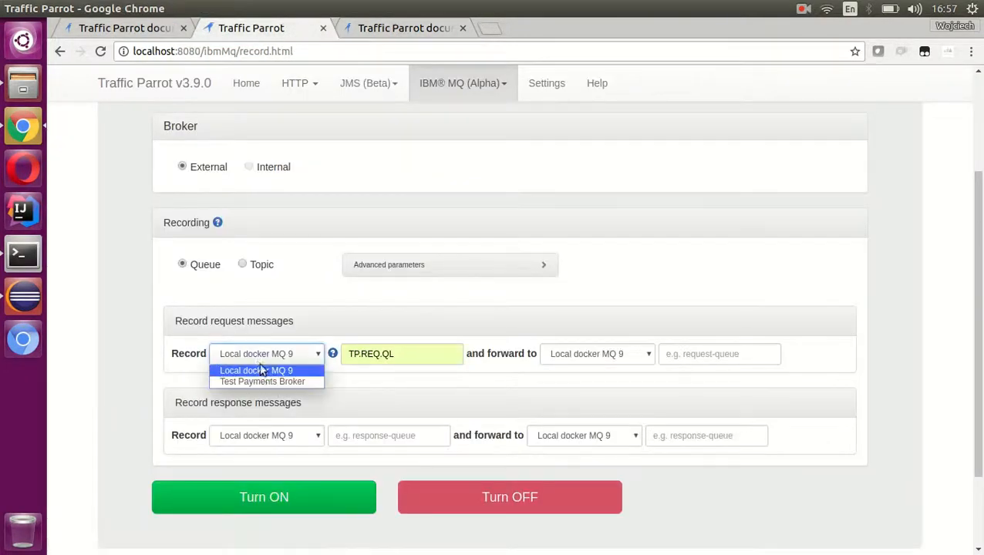
left_click(368, 380)
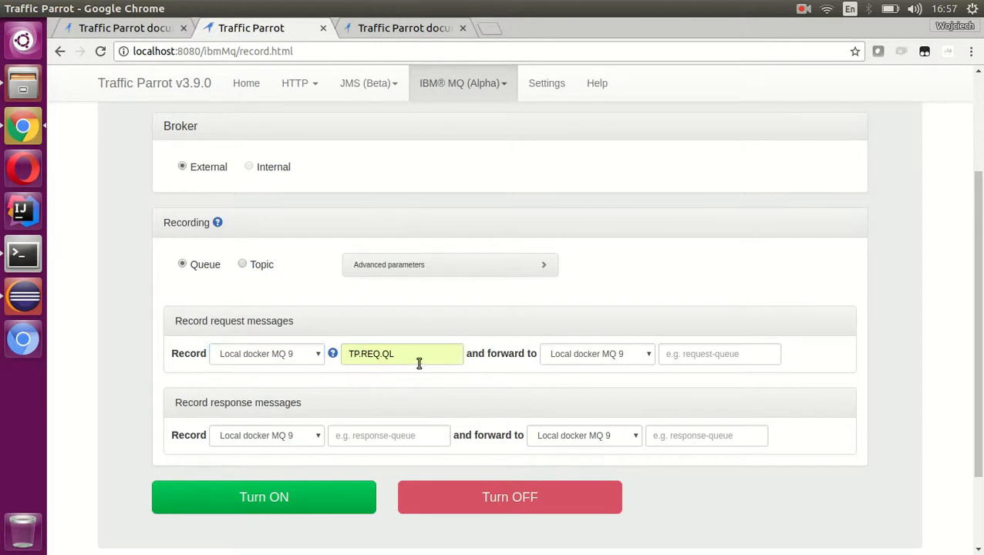
left_click(125, 28)
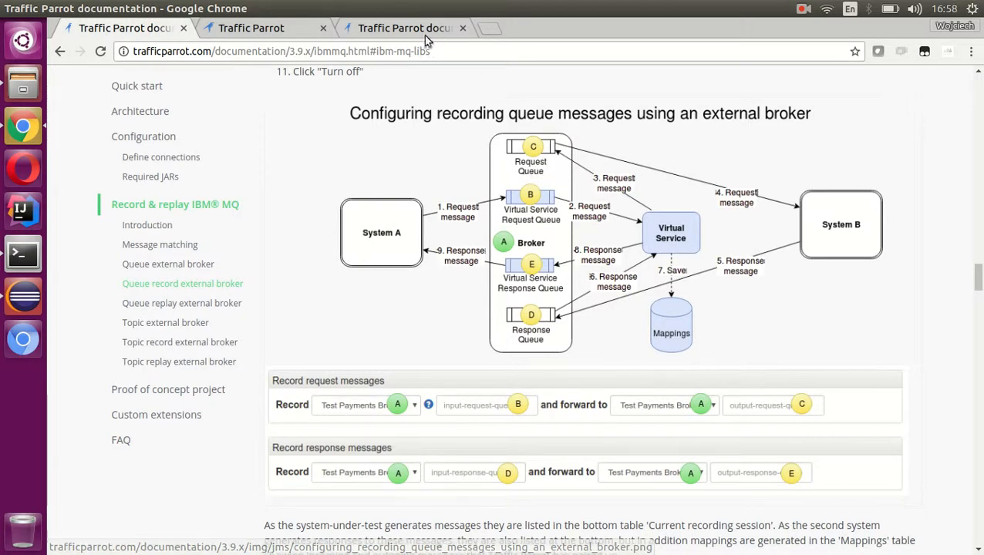
left_click(258, 29)
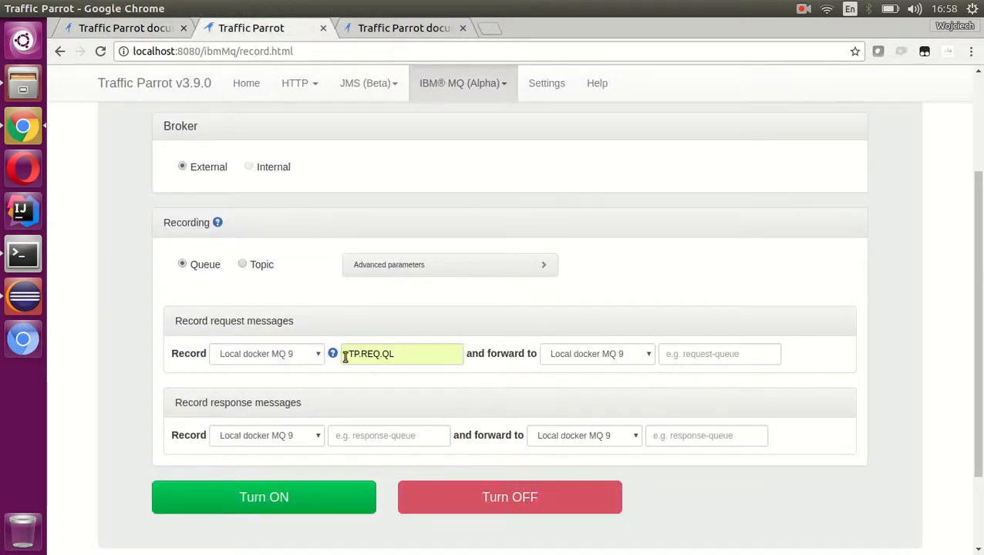
left_click_drag(351, 354, 400, 354)
left_click(424, 377)
left_click(716, 378)
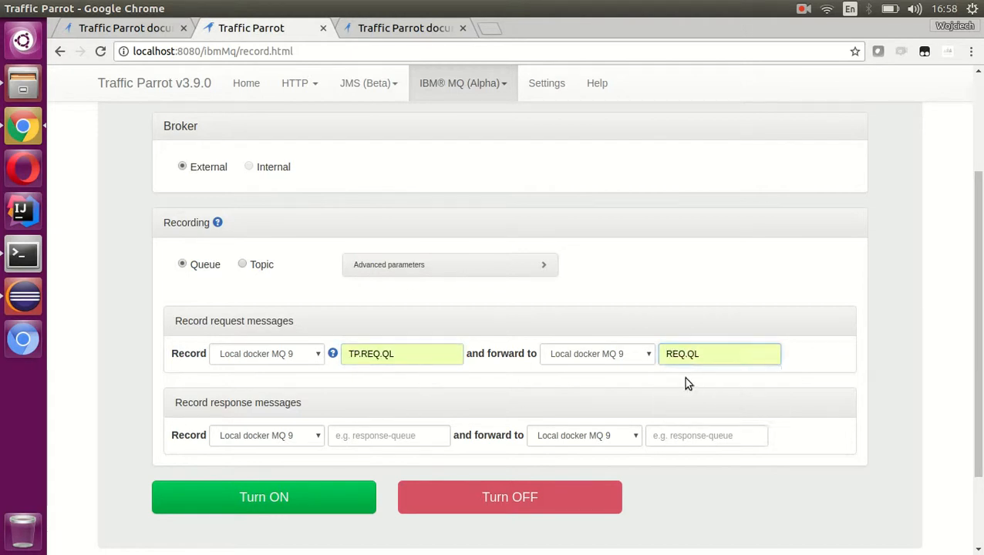
scroll(683, 363, "down", 1)
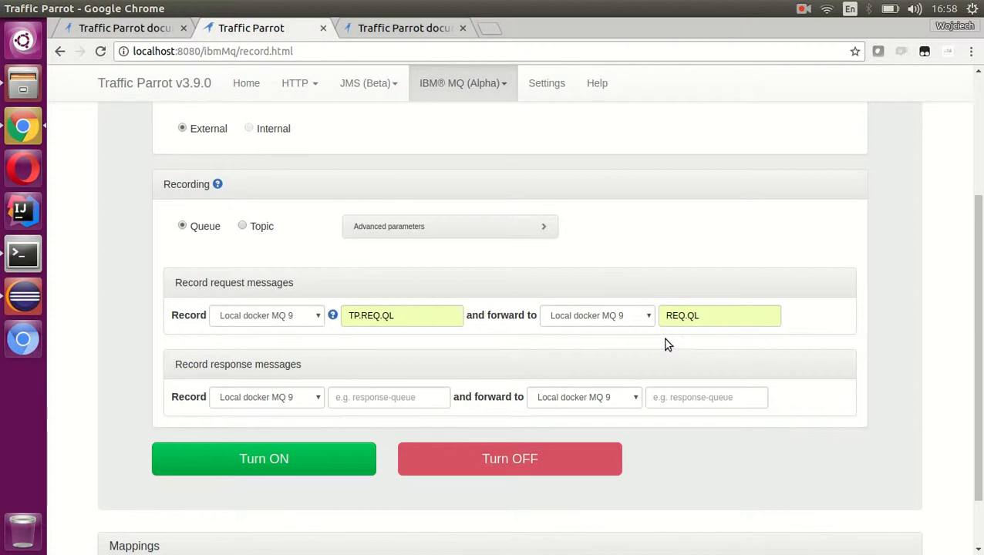
- Following the documentation diagram, set response messages to record from RSP.QL and forward to TP.RSP.QL
left_click(131, 29)
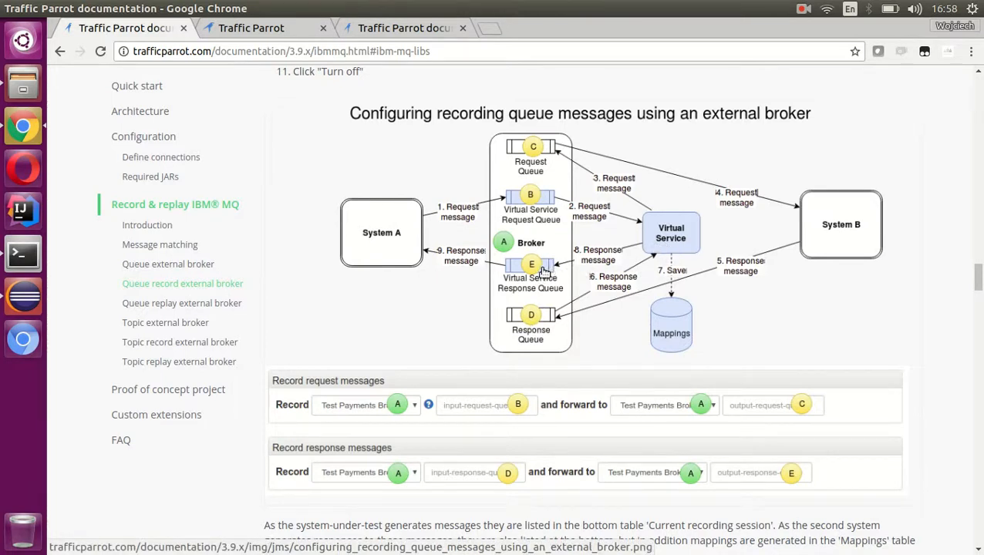
left_click(272, 31)
left_click(385, 398)
left_click(378, 415)
left_click(702, 400)
key("Down")
key("Return")
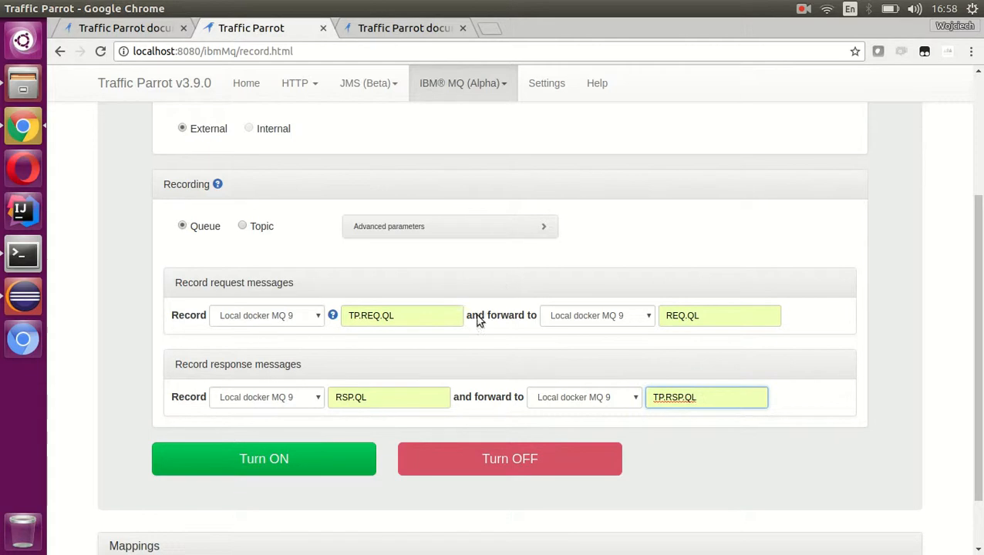
- Turn on IBM MQ recording and bring up the Mappings and Current recording session tables
left_click(276, 463)
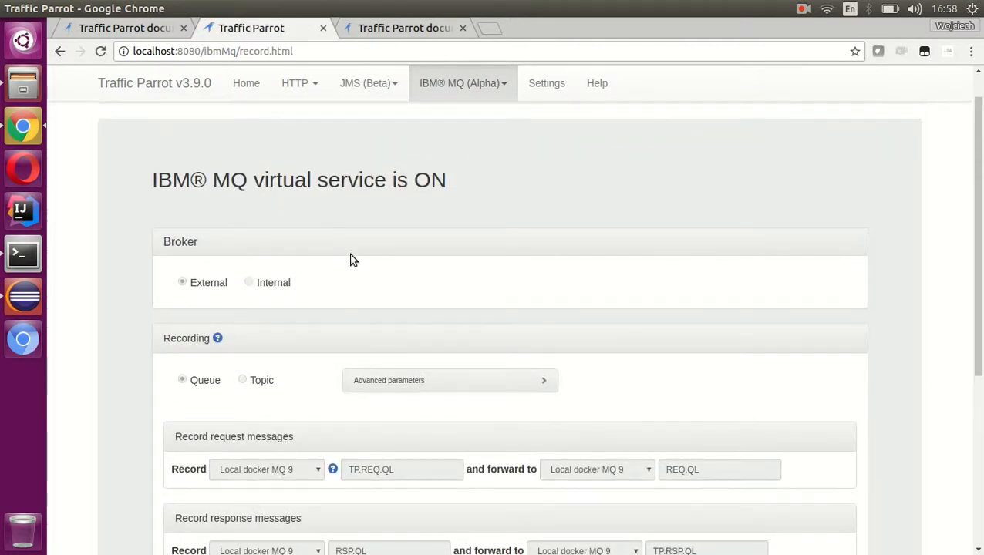
scroll(378, 248, "down", 2)
scroll(383, 255, "down", 2)
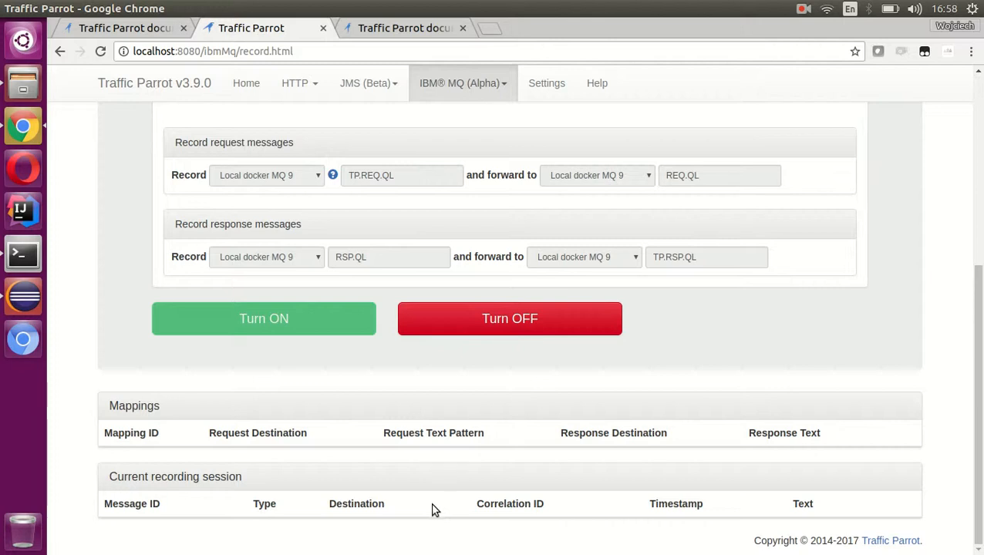
- Switch to MQ Explorer and put a test message with the data req1 on the TP.REQ.QL queue
left_click(142, 35)
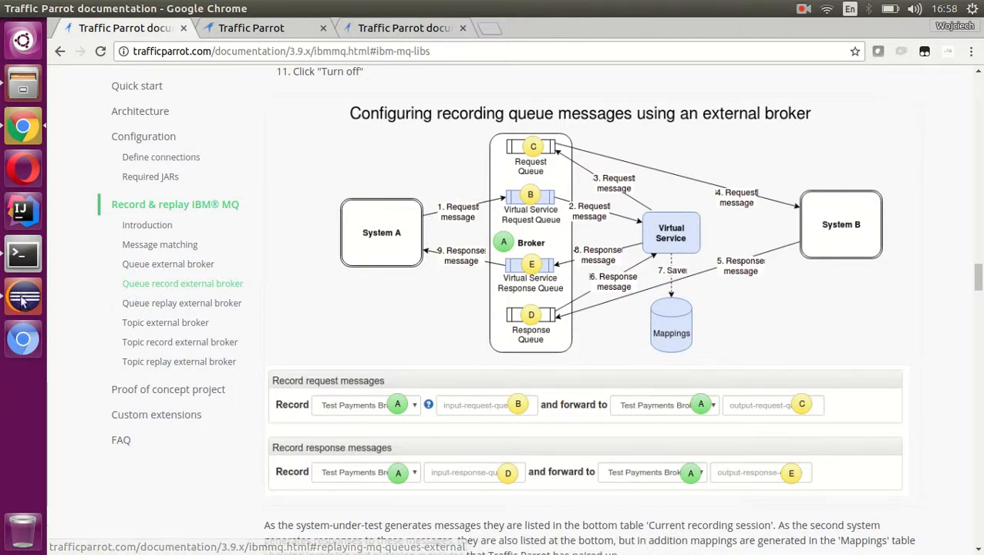
key("alt+Tab")
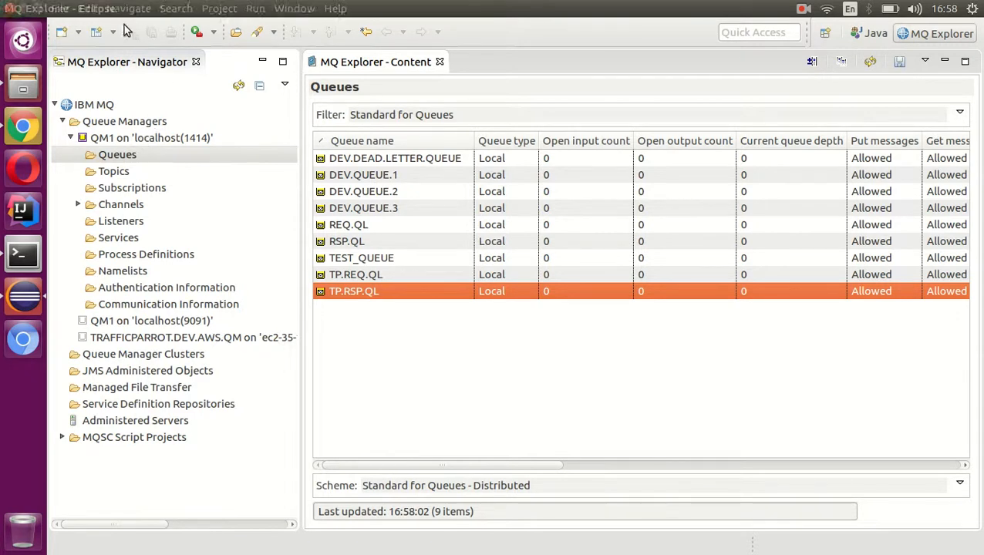
left_click(367, 228)
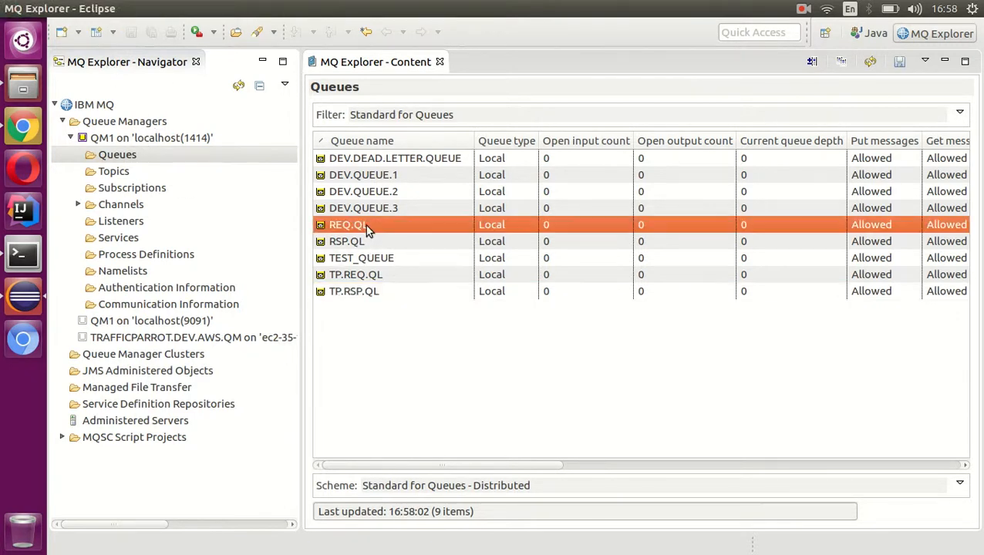
left_click(377, 277)
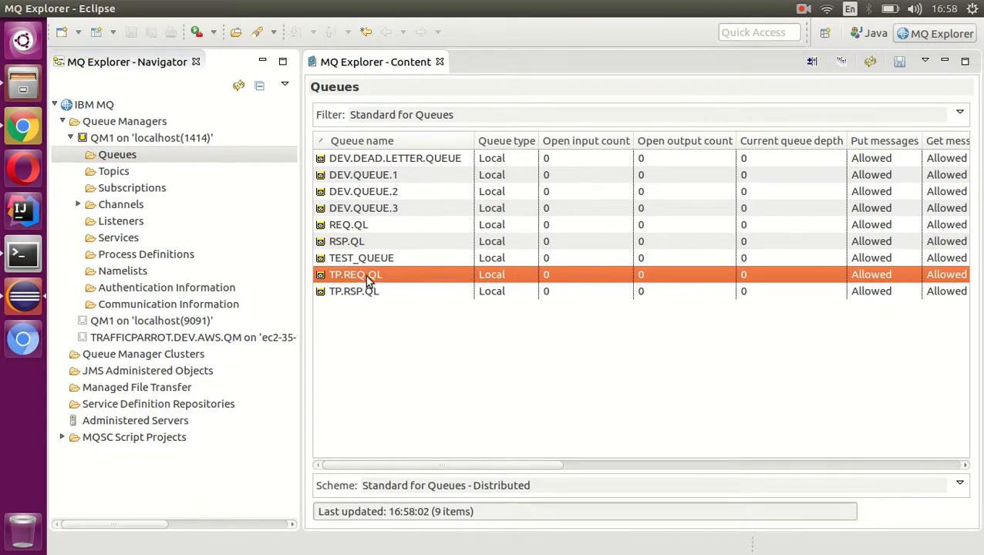
right_click(368, 282)
left_click(455, 396)
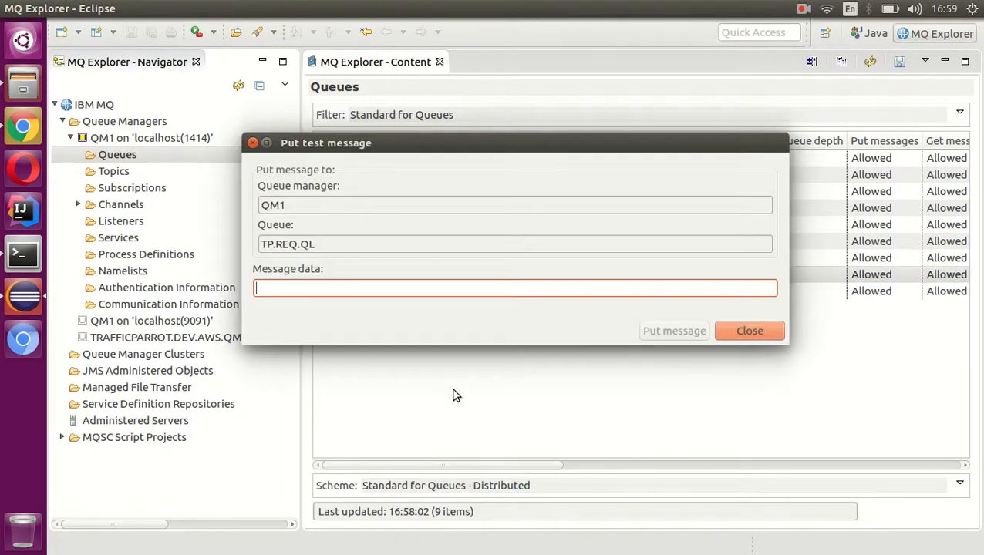
type("req1")
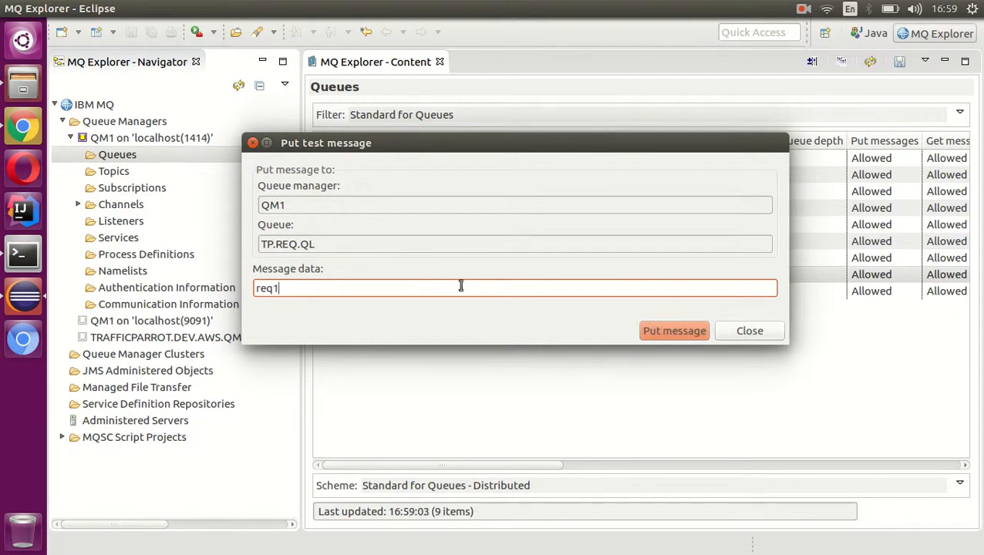
left_click(686, 334)
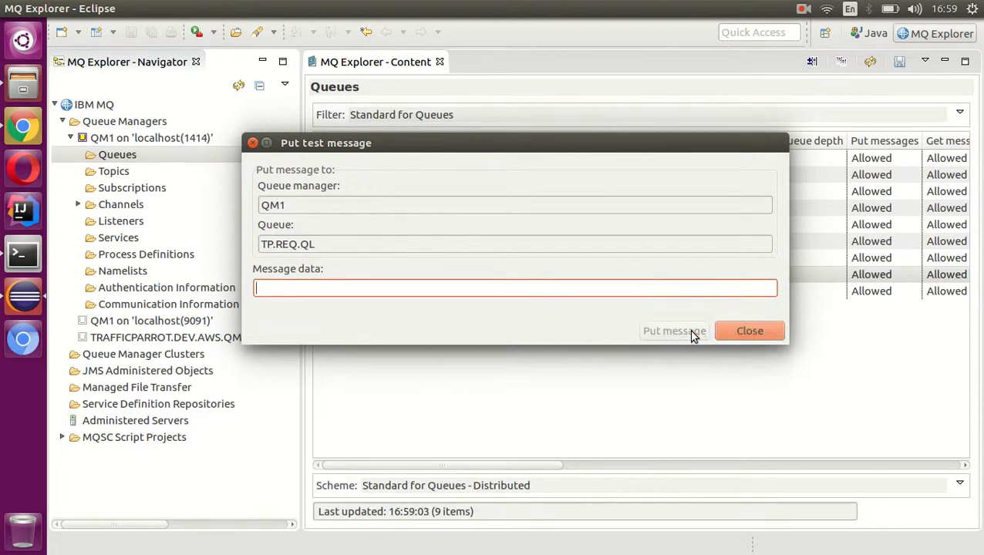
left_click(749, 332)
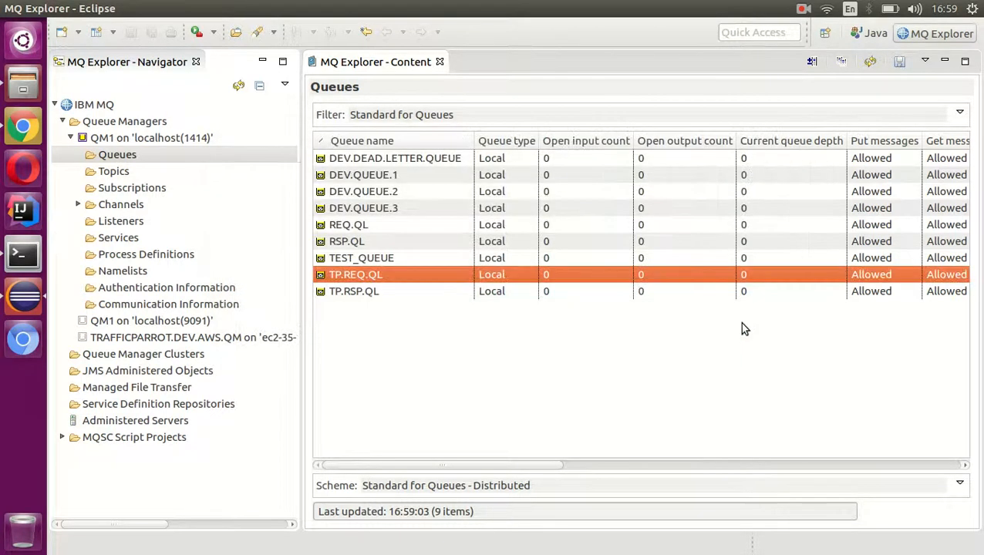
- Back in Chrome, check the recorded request's destination in the Current recording session table of the IBM MQ Record page
left_click(22, 127)
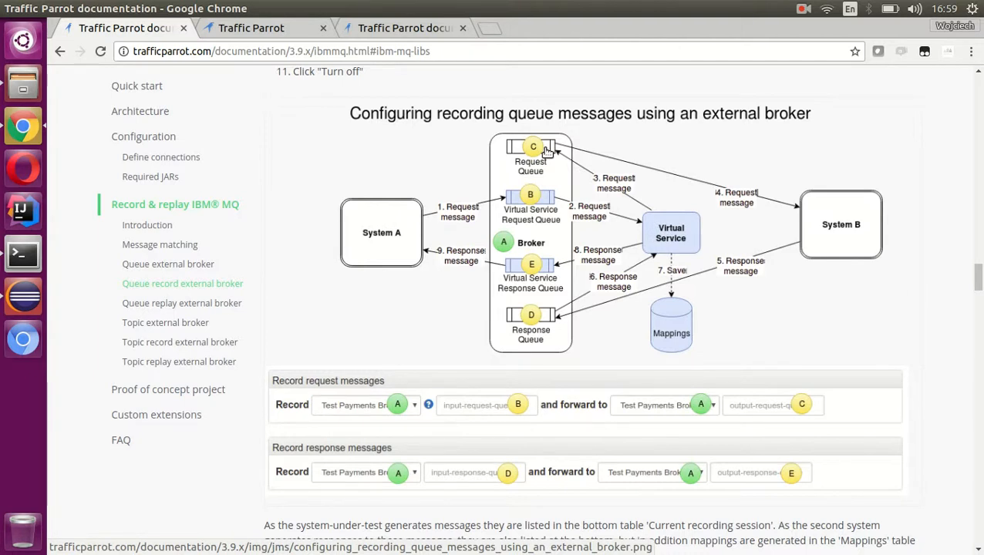
left_click(291, 30)
scroll(401, 177, "down", 1)
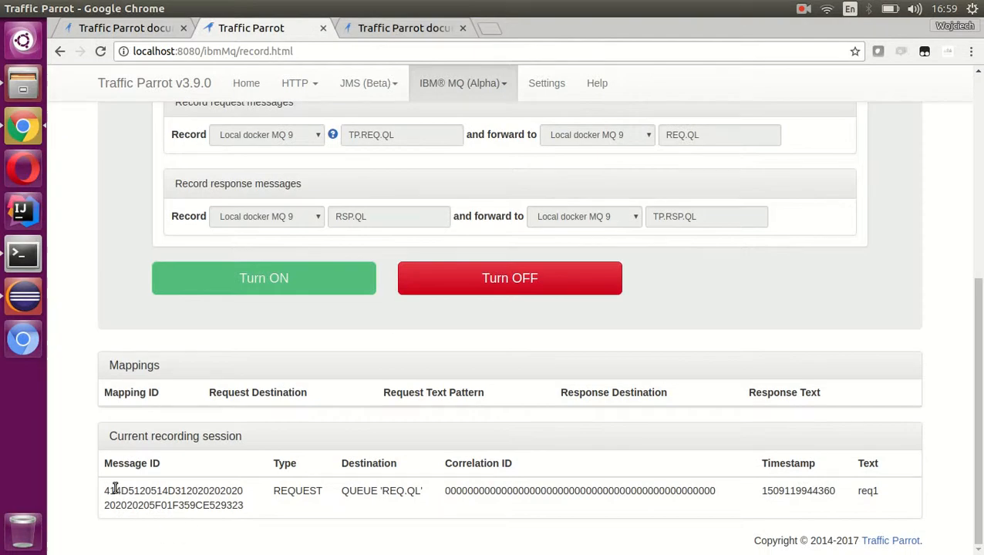
left_click_drag(337, 496, 424, 499)
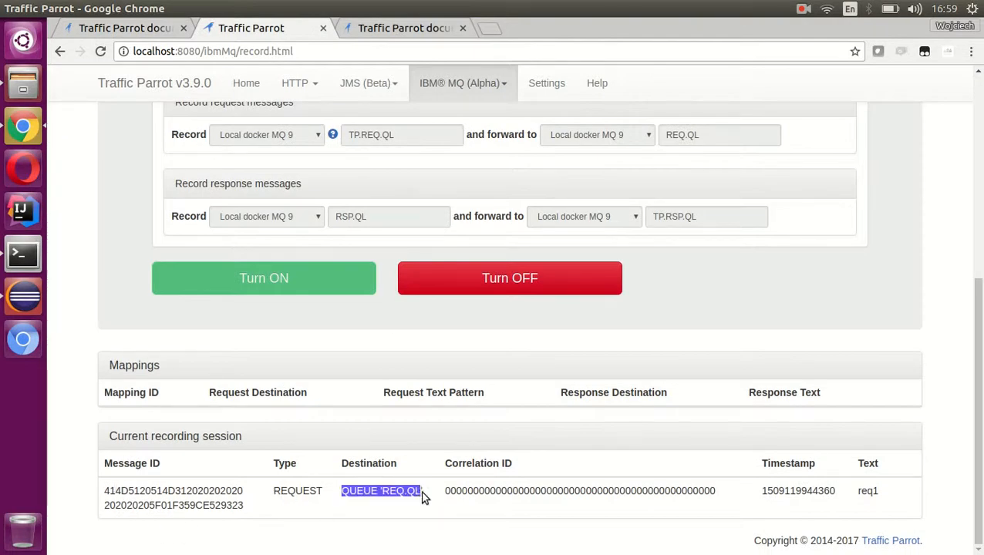
- Check the recorded request's message text in the Current recording session table
left_click(423, 497)
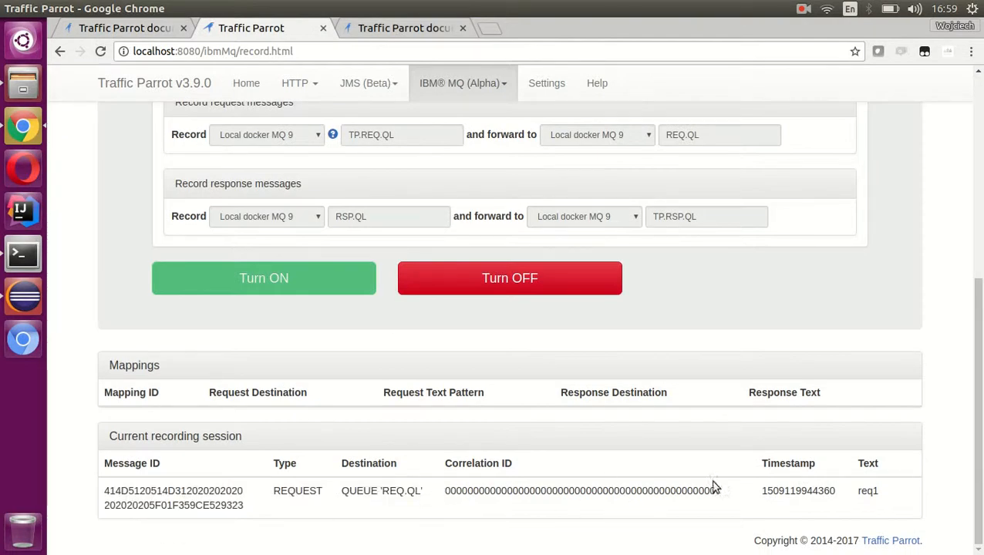
triple_click(879, 493)
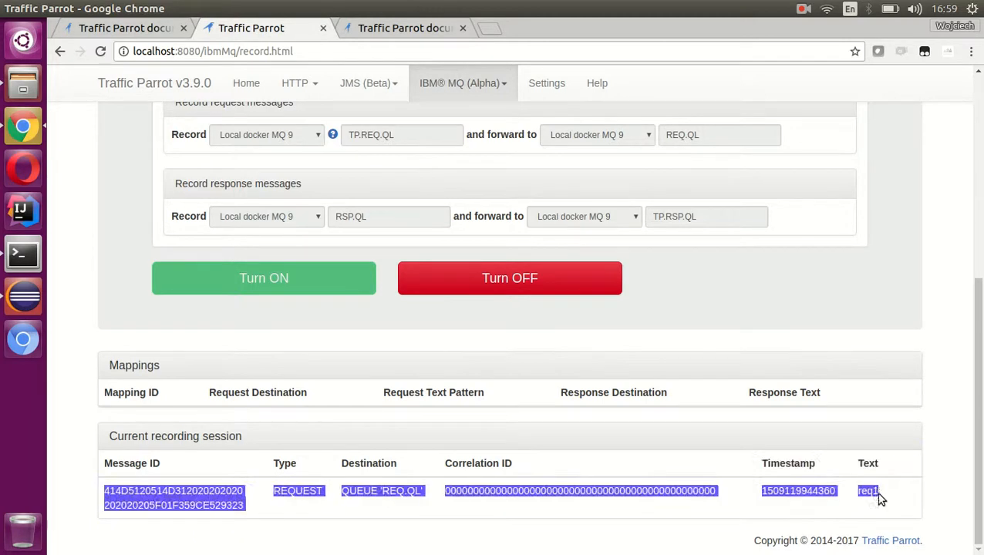
left_click(878, 495)
double_click(868, 491)
left_click(895, 489)
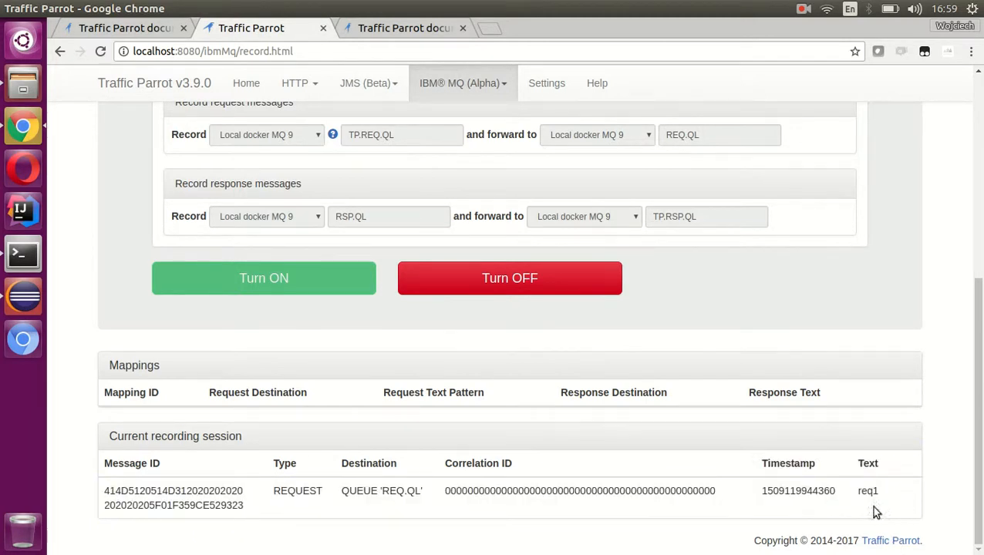
- Switch to MQ Explorer, browse the messages on the REQ.QL queue and inspect the forwarded message's data
left_click(25, 294)
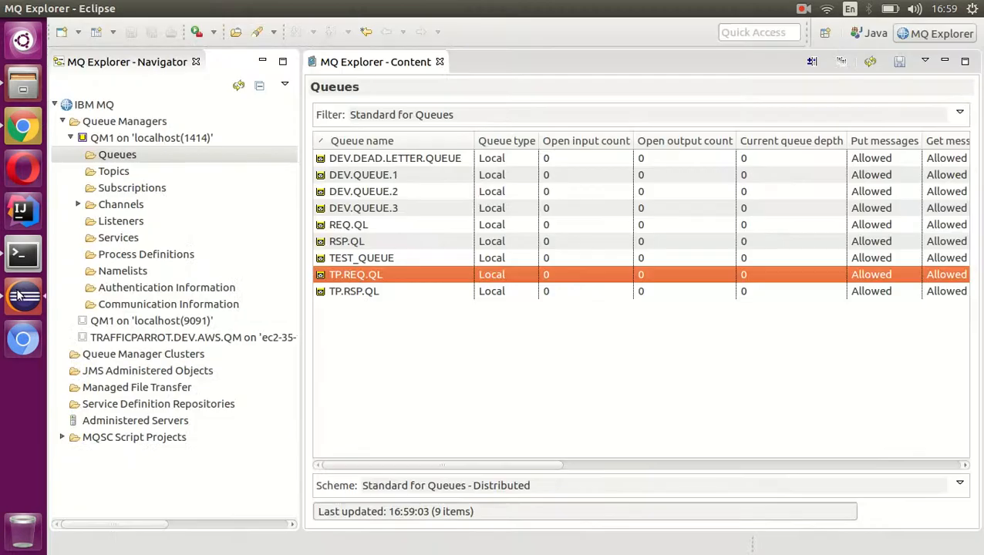
left_click(350, 225)
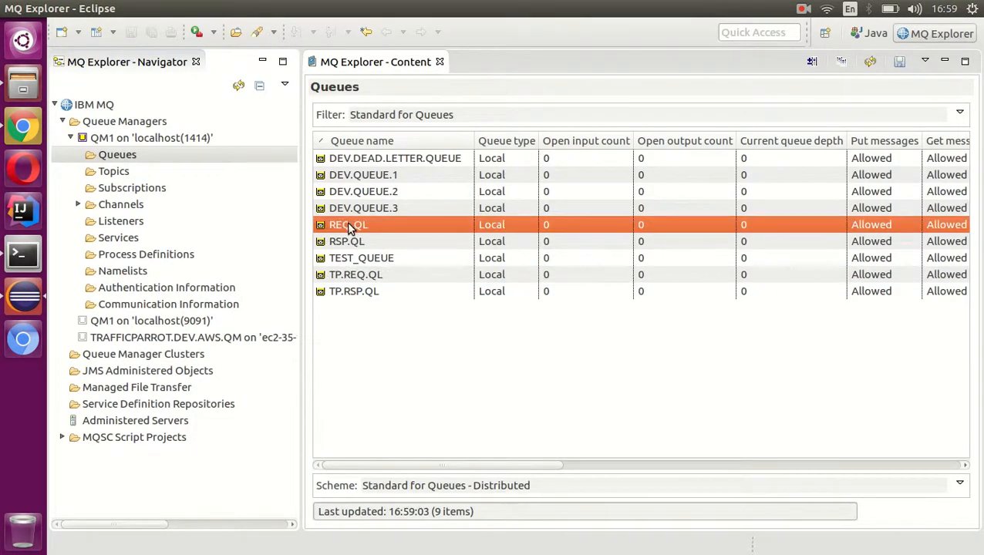
right_click(348, 224)
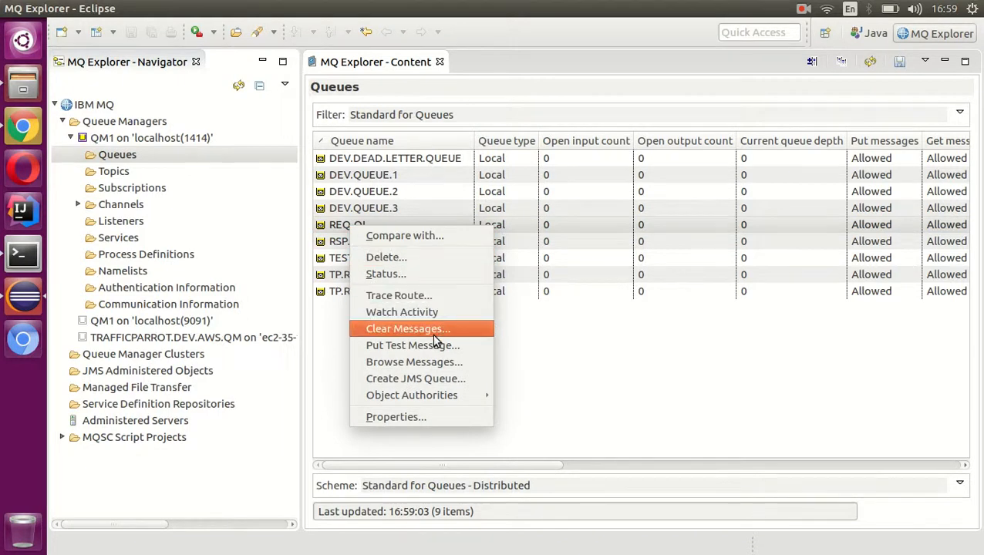
left_click(443, 362)
left_click(346, 123)
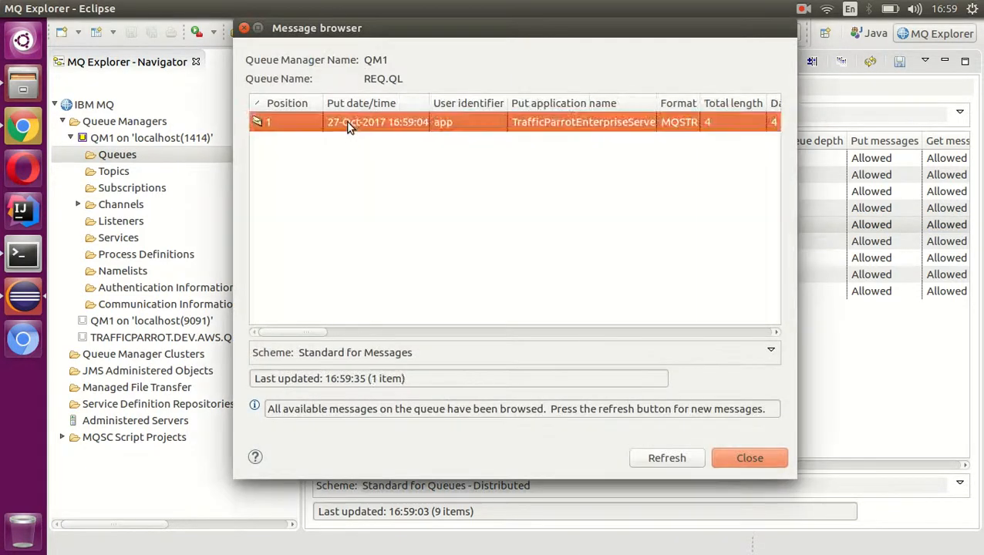
double_click(397, 127)
left_click(320, 142)
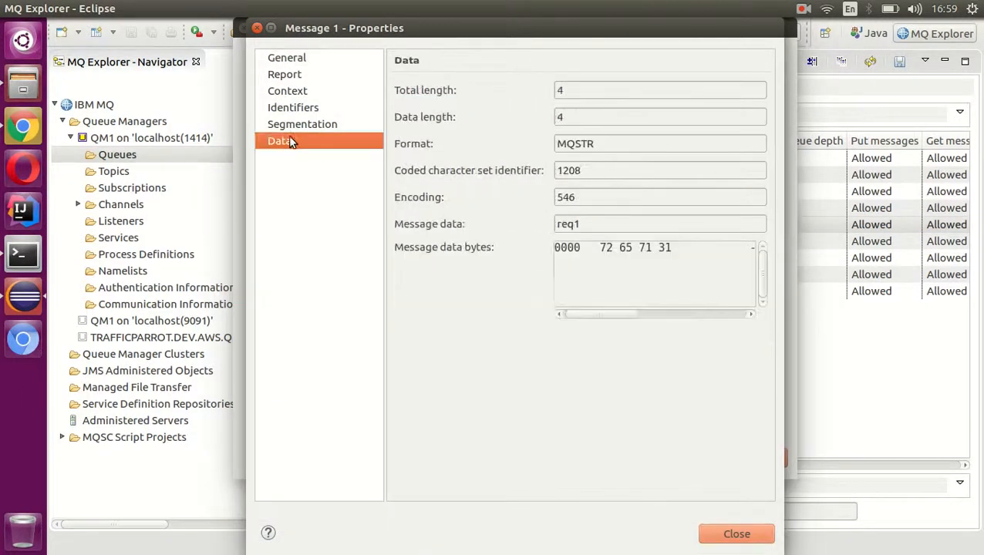
left_click_drag(600, 224, 500, 214)
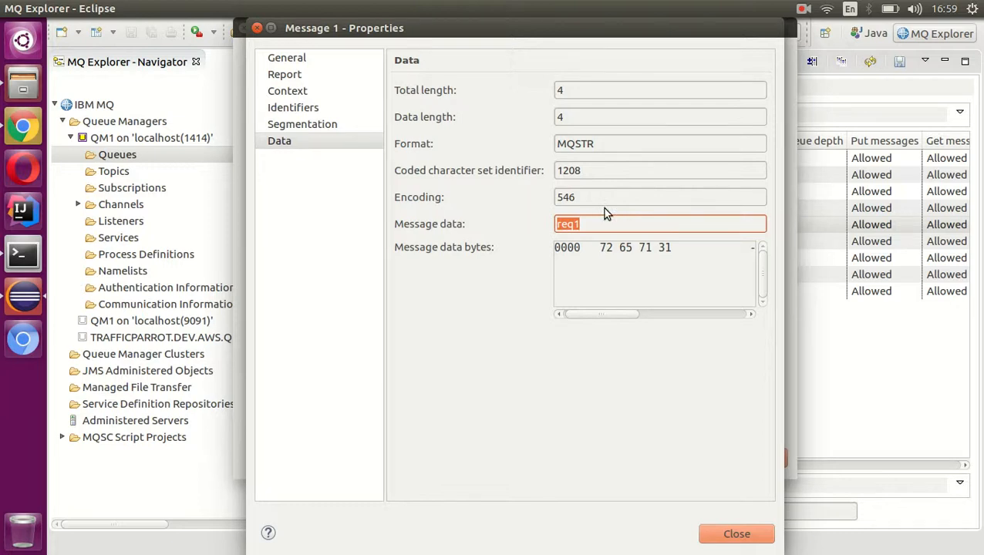
left_click(753, 537)
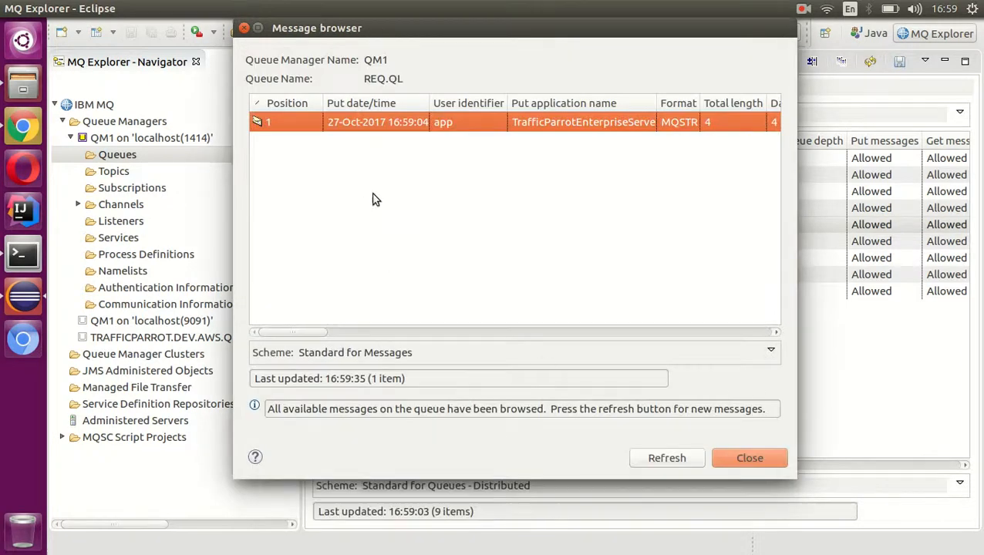
- Delete the browsed message from the REQ.QL queue and close the message browser
right_click(379, 121)
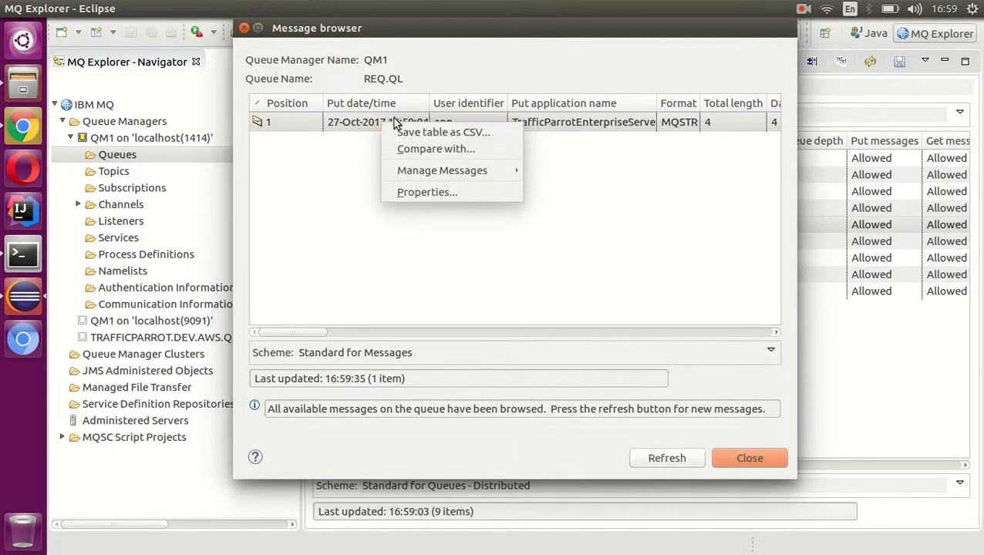
right_click(360, 121)
mouse_move(411, 175)
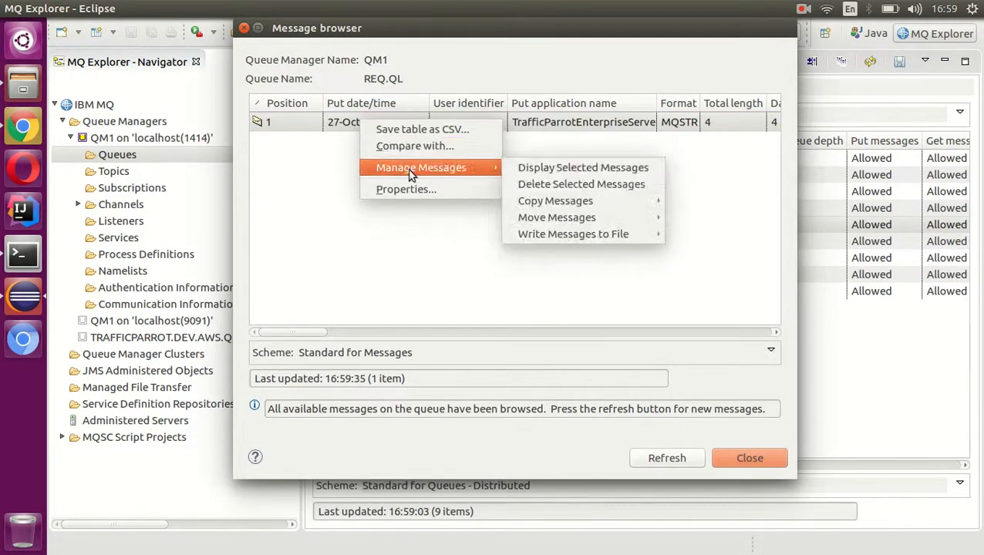
left_click(624, 186)
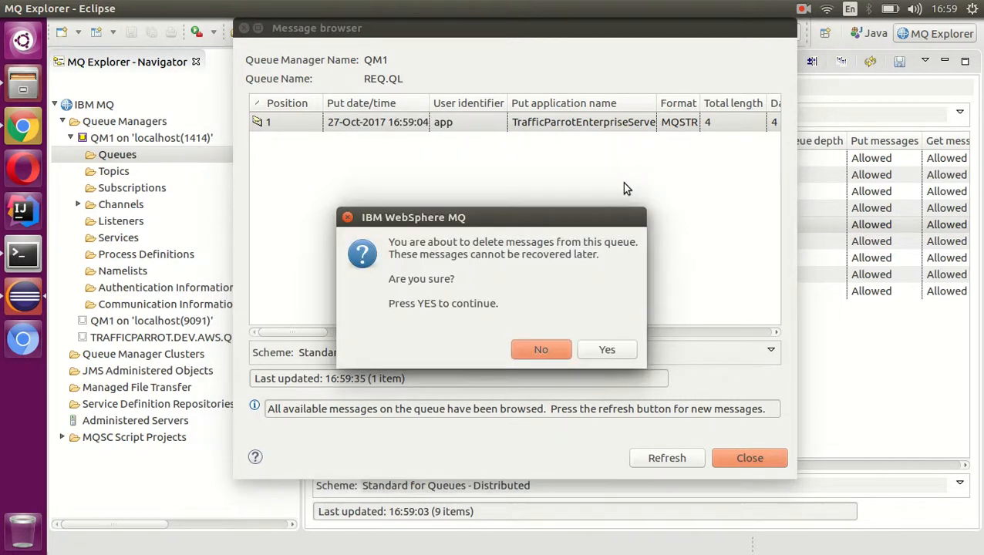
left_click(606, 351)
left_click(567, 324)
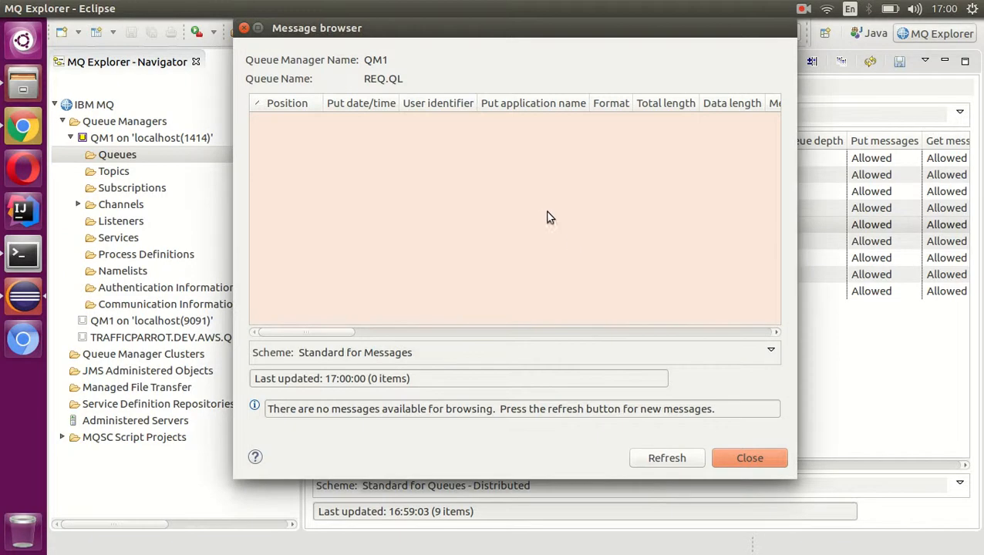
left_click(760, 461)
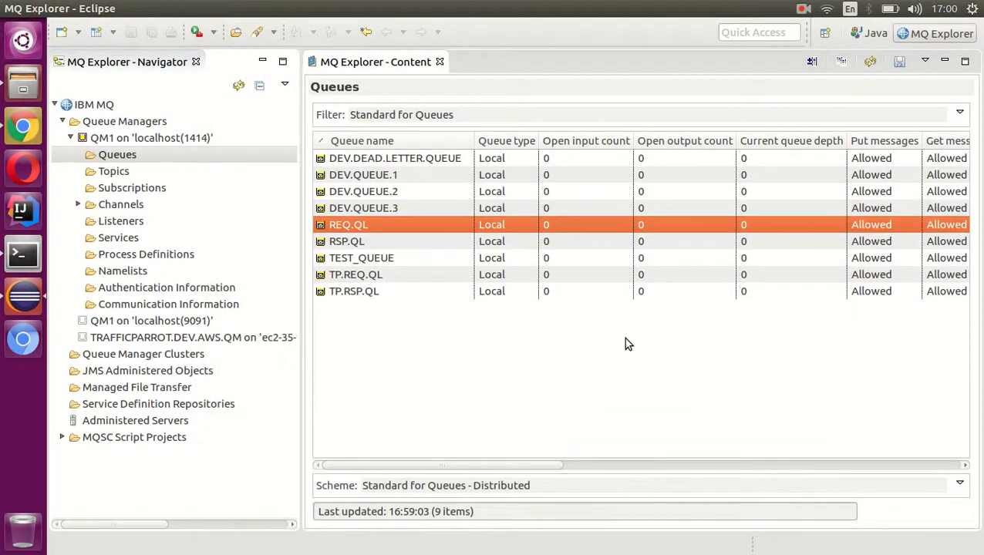
- Put a test message with the data rsp1 on the RSP.QL queue
left_click(377, 246)
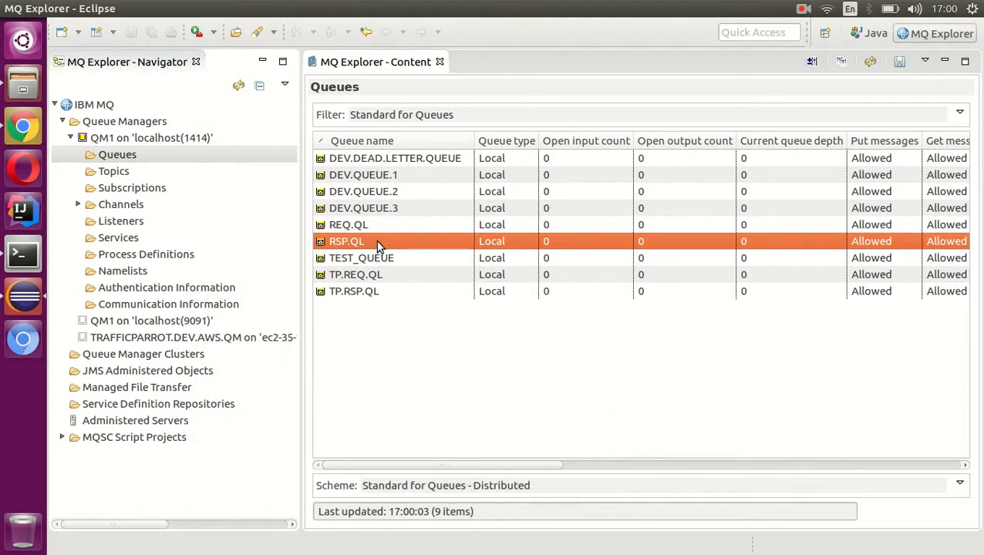
right_click(377, 245)
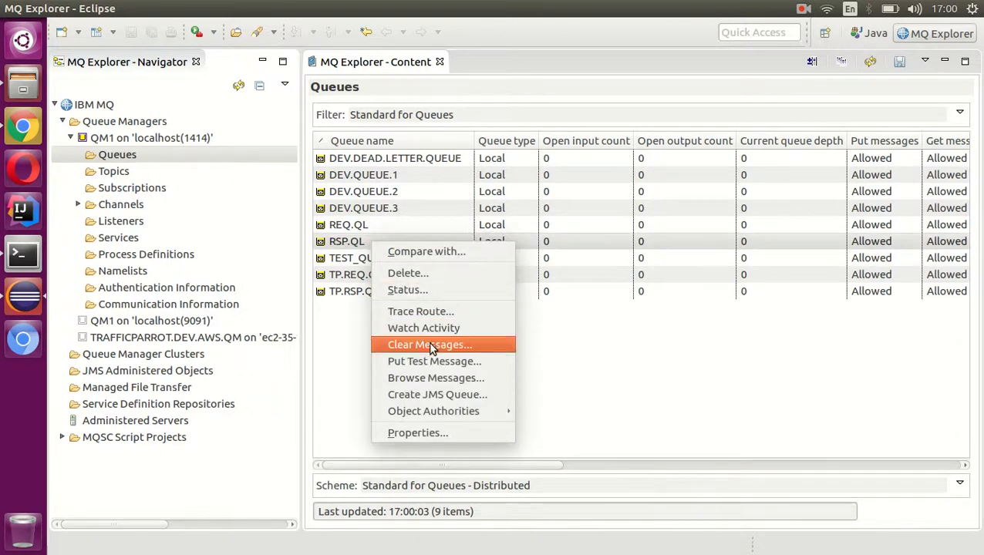
left_click(436, 361)
type("rsp1")
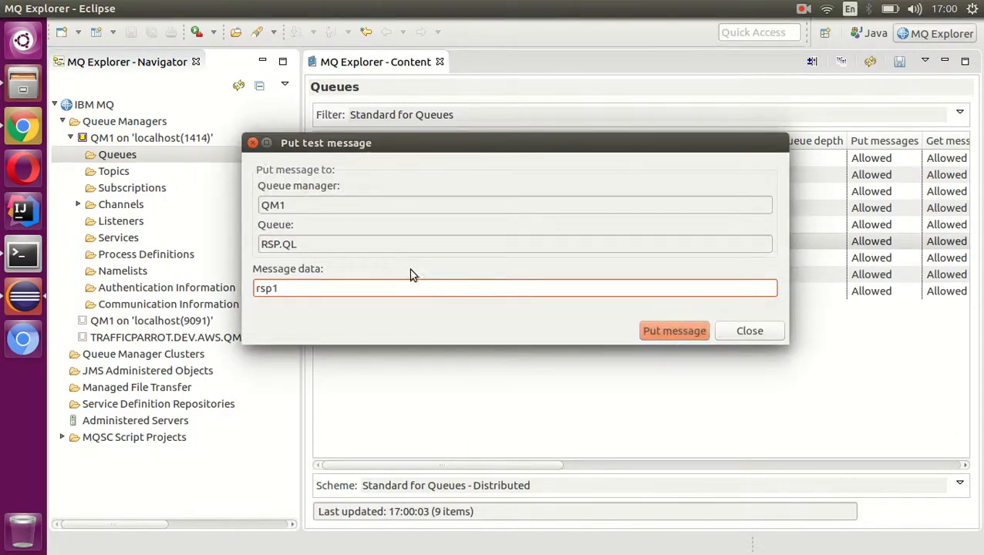
left_click(663, 331)
left_click(746, 336)
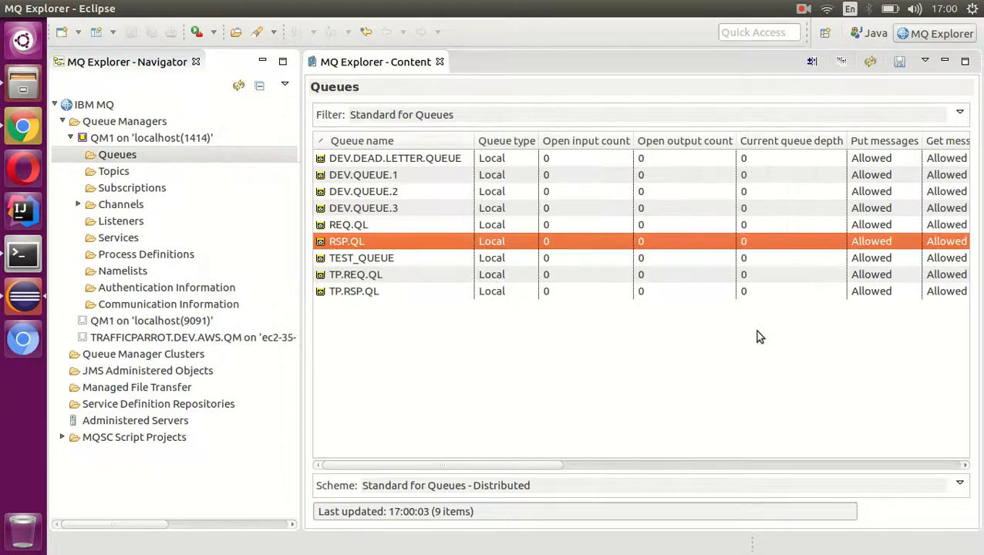
- Switch to Chrome, review the documentation's external broker recording diagram and check the recorded response in the Current recording session table
left_click(22, 128)
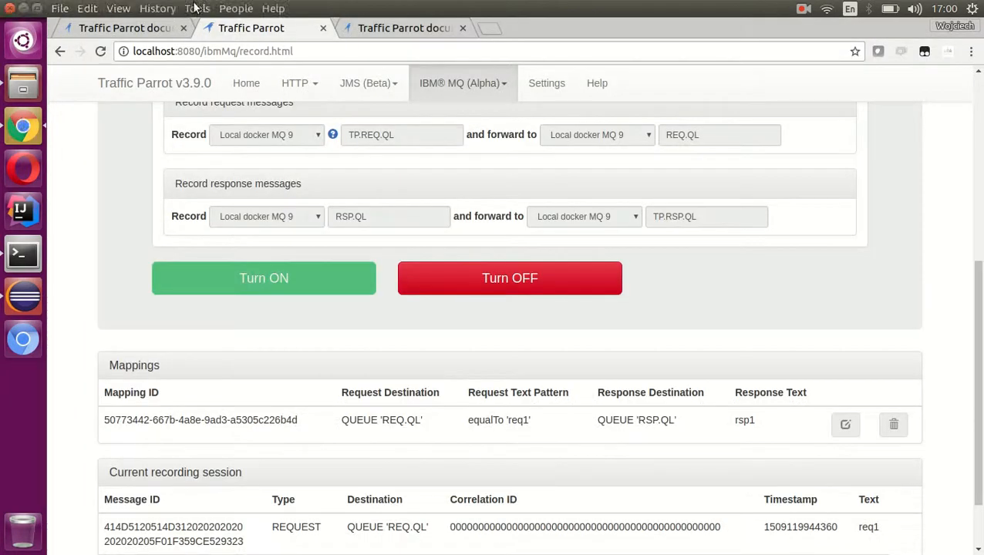
left_click(139, 28)
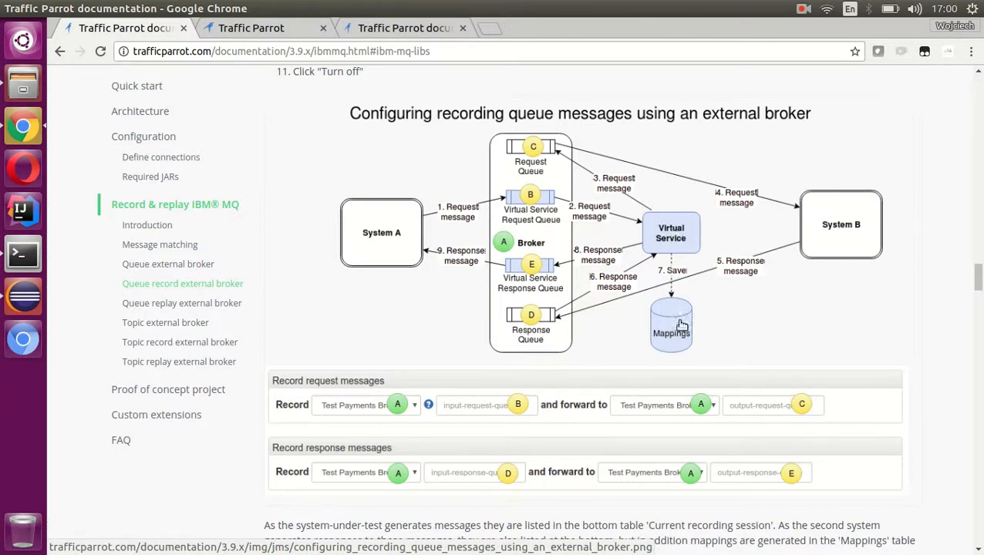
left_click(287, 29)
scroll(329, 252, "down", 2)
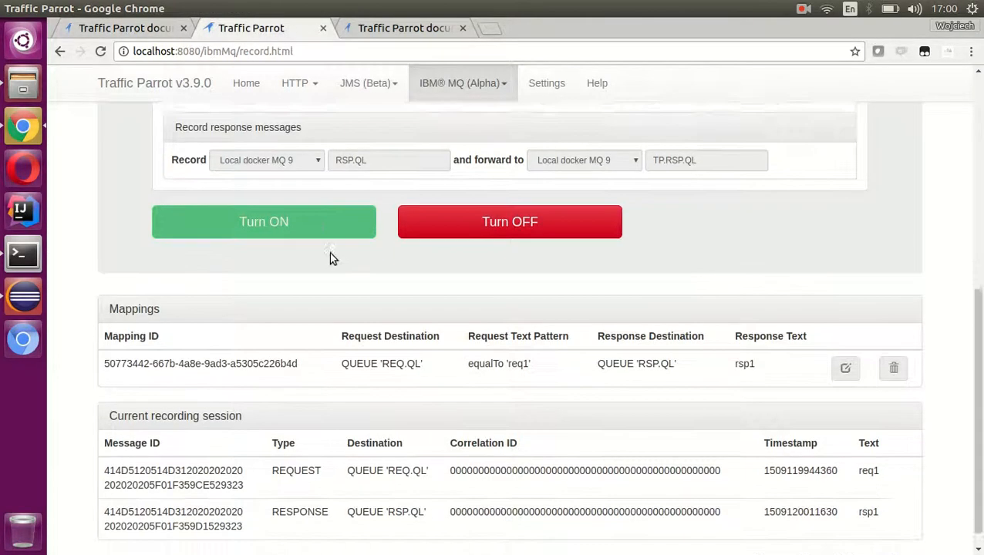
left_click_drag(116, 492, 888, 509)
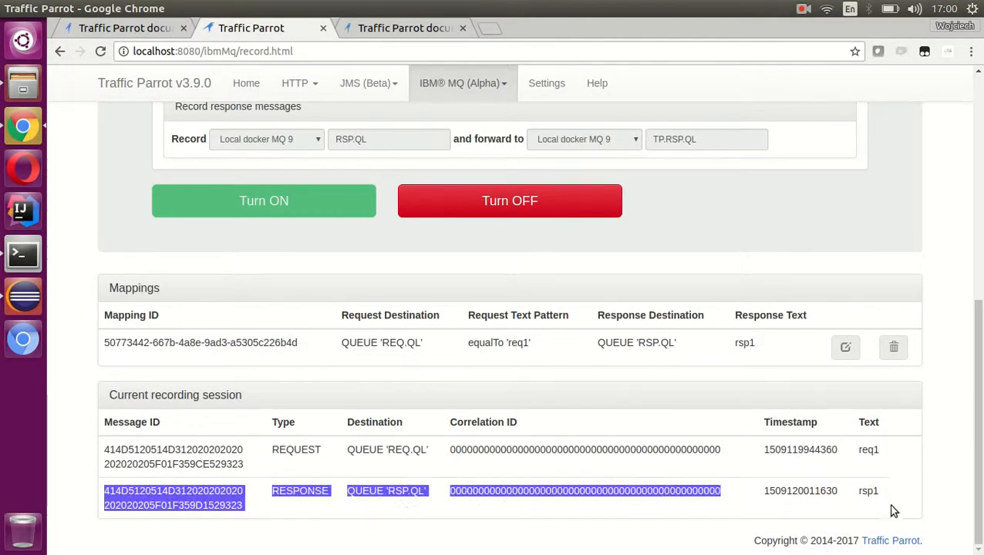
left_click(870, 495)
double_click(871, 487)
left_click(910, 497)
- Examine the recorded mapping's request destination, request text pattern, response destination and response text in the Mappings table
scroll(491, 414, "up", 2)
scroll(489, 415, "up", 2)
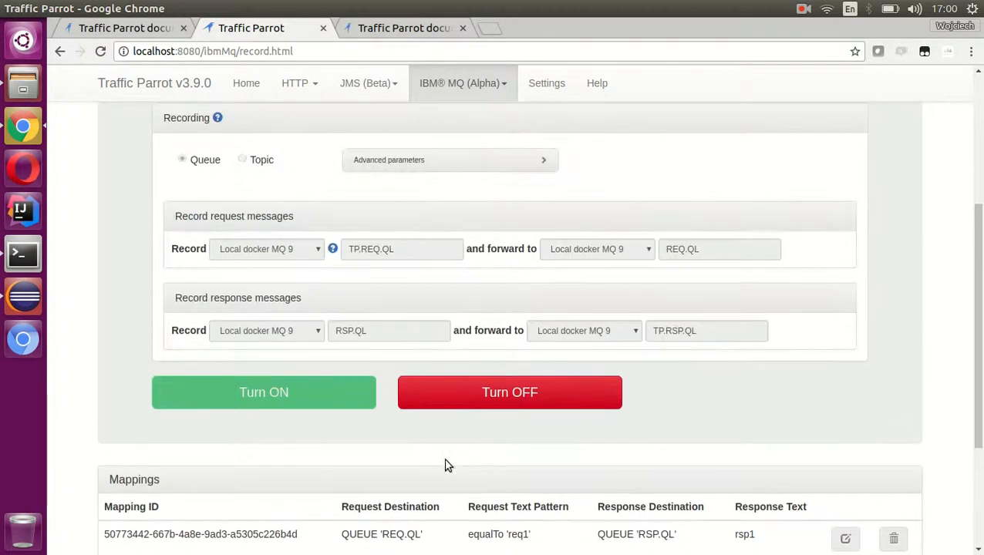
scroll(440, 441, "down", 2)
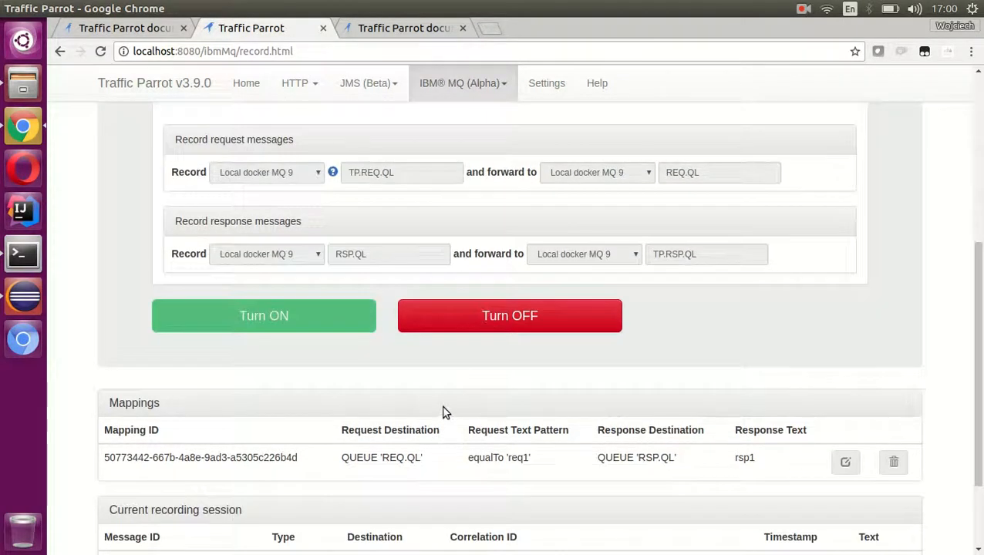
scroll(441, 410, "down", 1)
left_click_drag(103, 418, 778, 420)
left_click(457, 425)
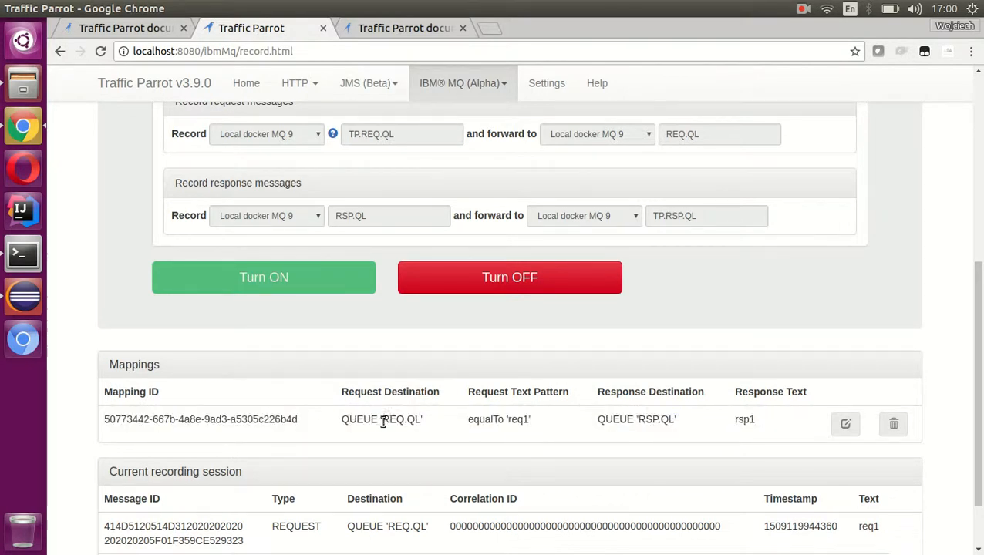
triple_click(423, 422)
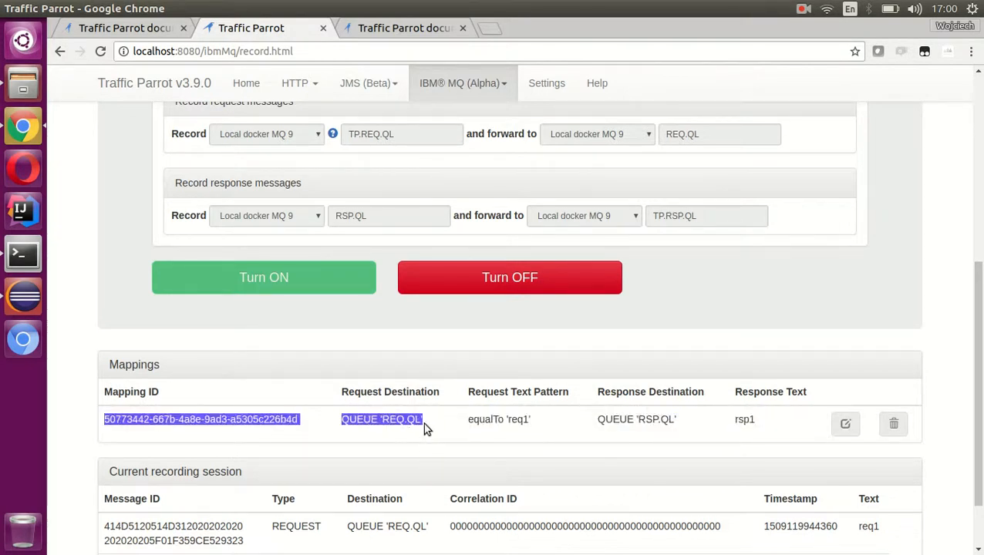
left_click(479, 423)
double_click(512, 420)
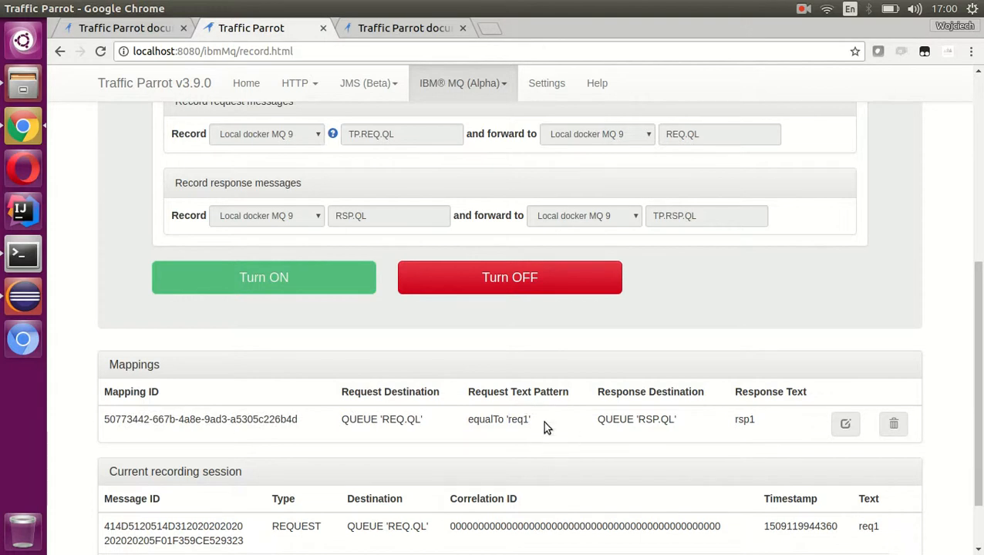
double_click(514, 419)
left_click(543, 424)
triple_click(640, 418)
left_click(676, 417)
triple_click(641, 417)
left_click(682, 422)
double_click(747, 418)
left_click(787, 427)
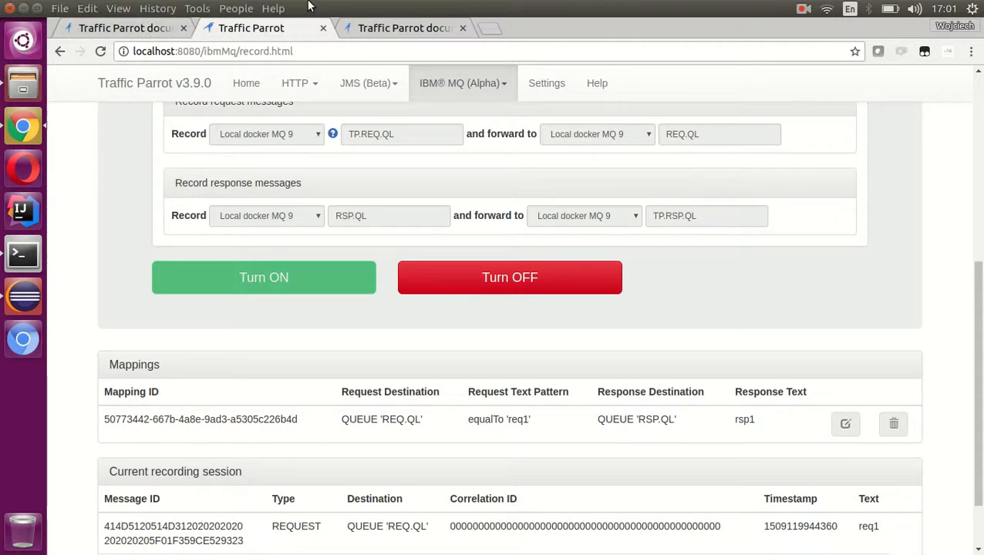
- Consult the documentation diagram for the virtual service response queue, then in MQ Explorer inspect the data of the message on TP.RSP.QL
left_click(139, 31)
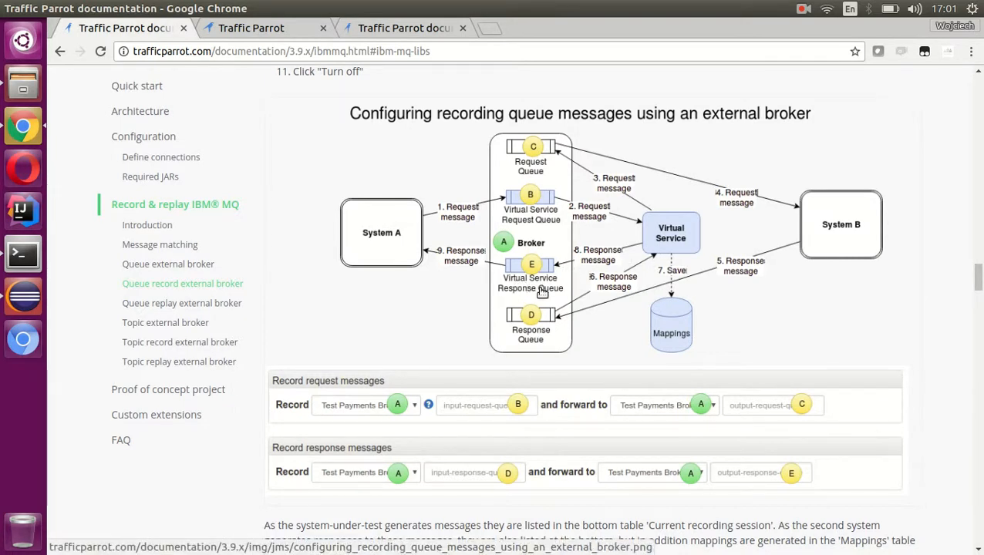
left_click(16, 295)
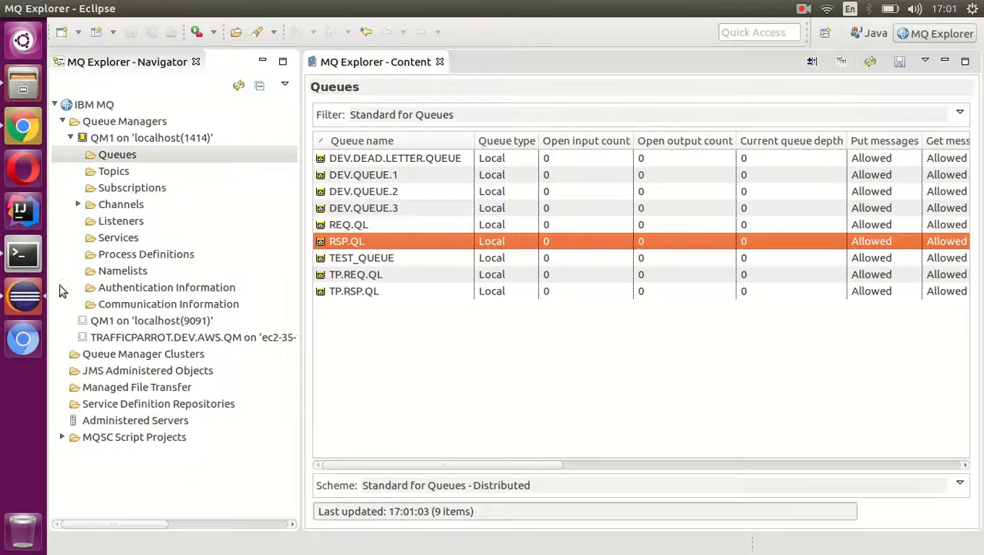
left_click(356, 293)
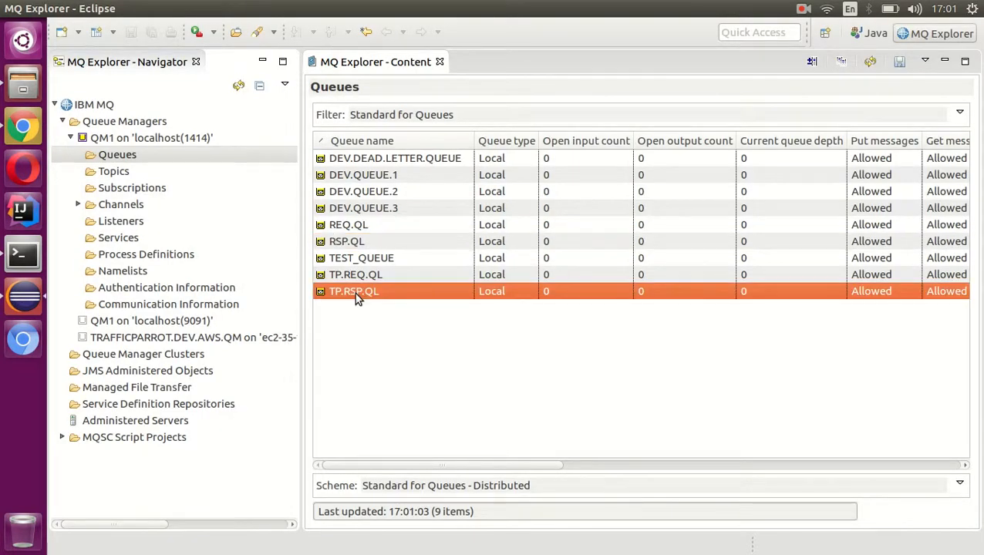
right_click(356, 293)
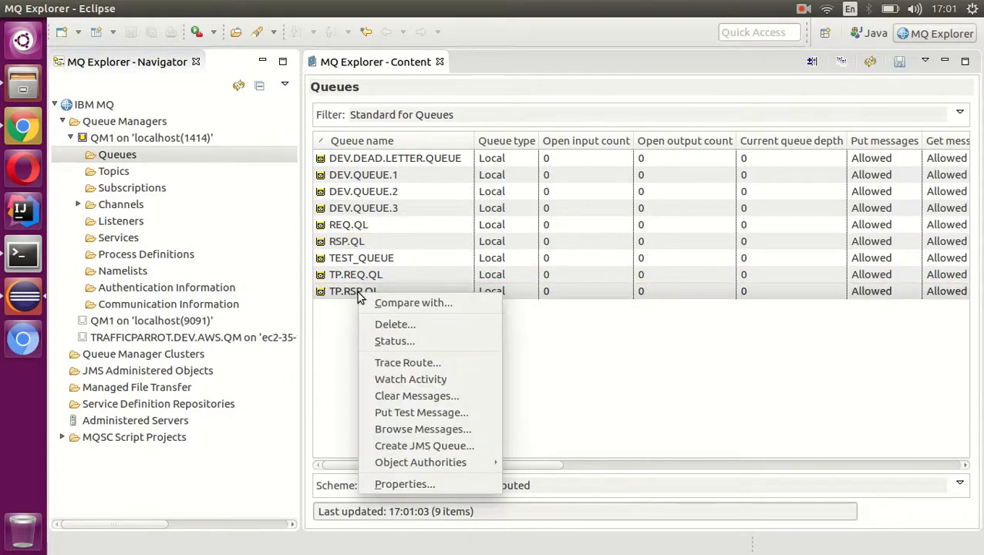
left_click(439, 429)
double_click(402, 127)
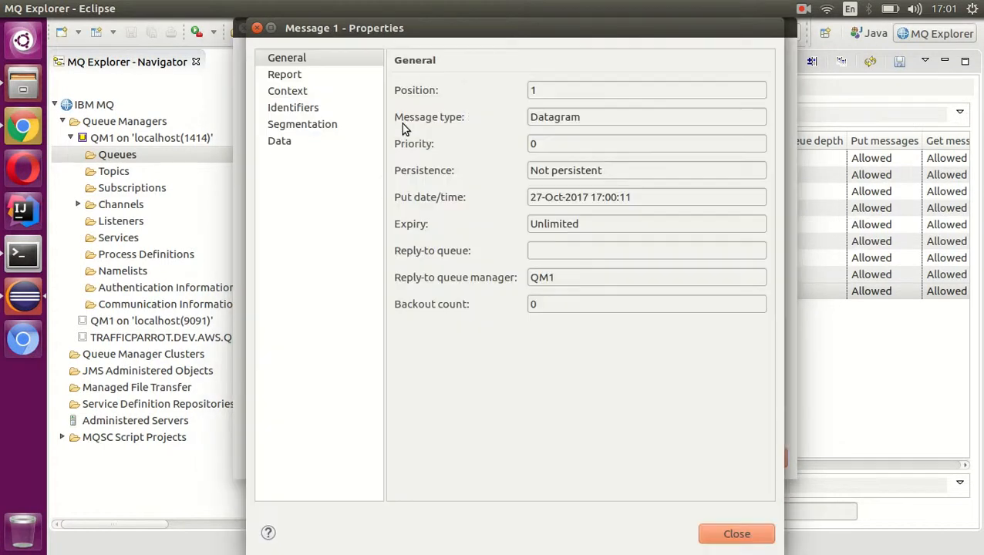
left_click(279, 141)
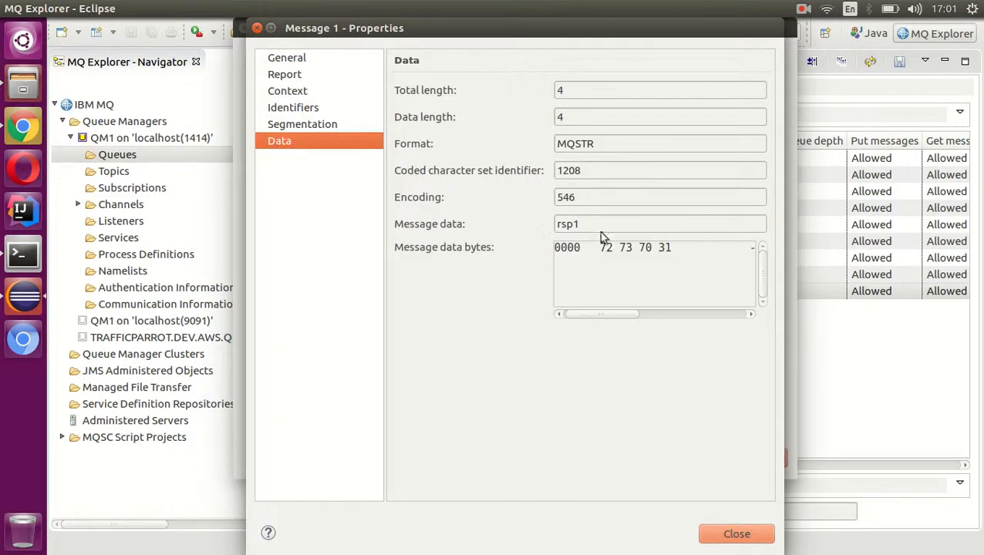
- Delete the rsp1 message from the TP.RSP.QL queue and close the message browser
left_click_drag(602, 225, 549, 219)
left_click(739, 539)
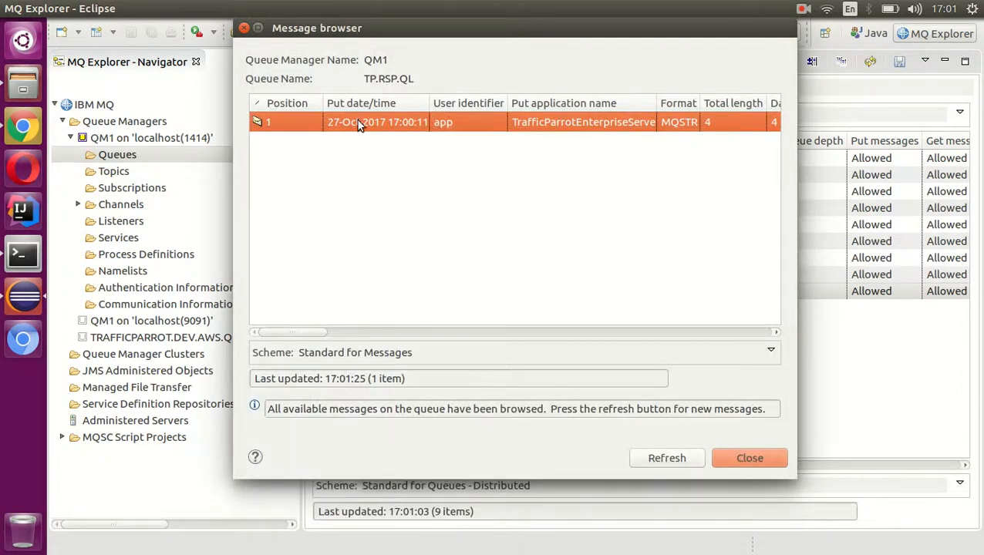
right_click(357, 121)
mouse_move(428, 170)
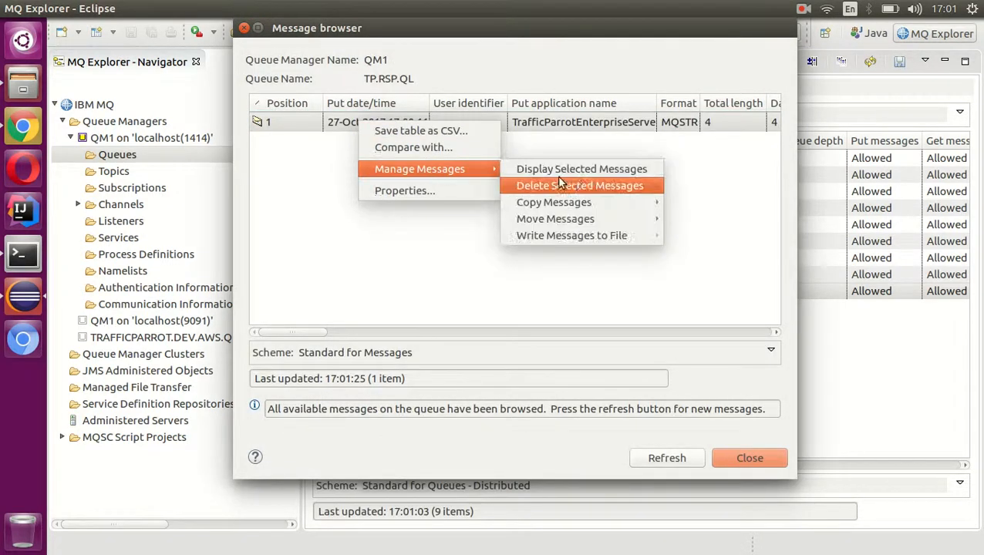
left_click(596, 187)
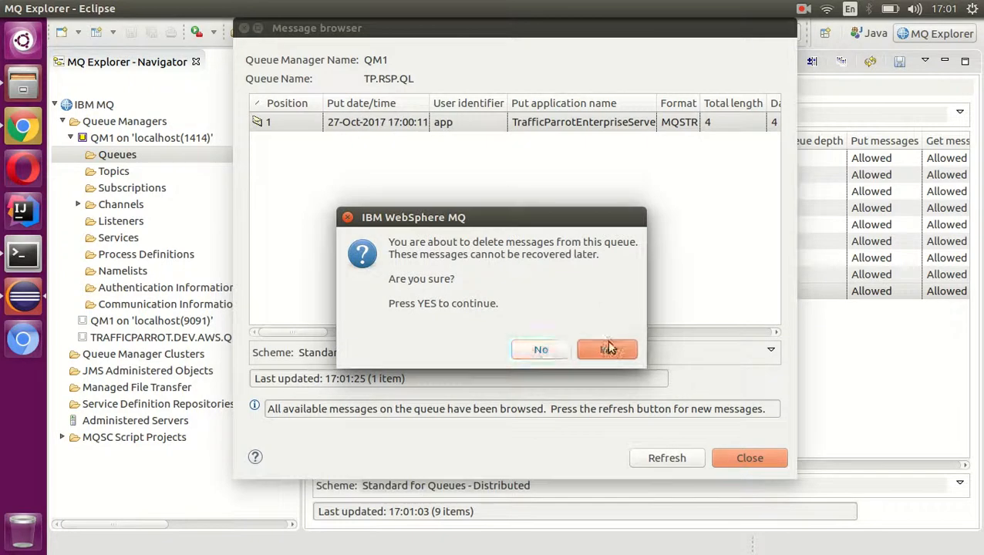
left_click(597, 350)
left_click(561, 327)
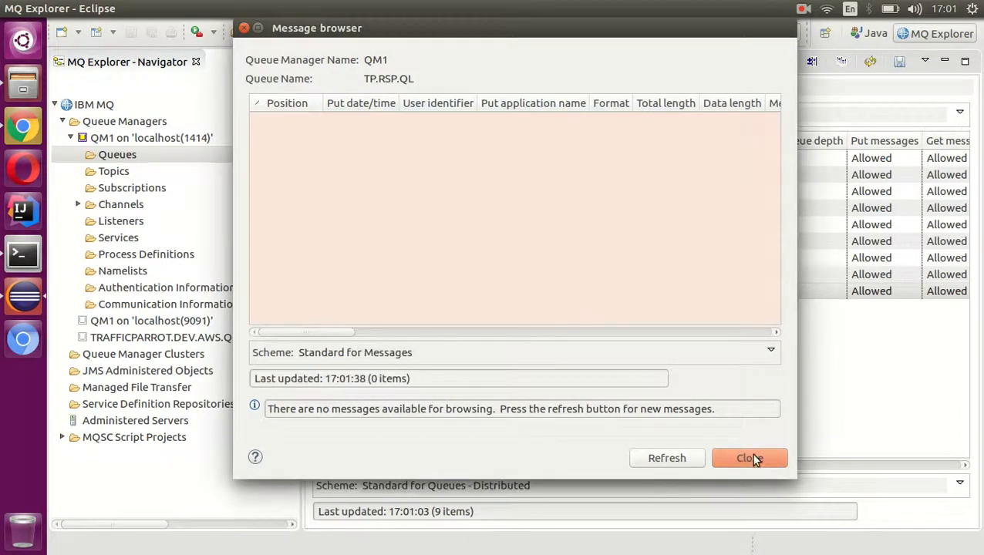
left_click(750, 458)
- Switch to Chrome and turn off the IBM MQ recording in Traffic Parrot
left_click(22, 127)
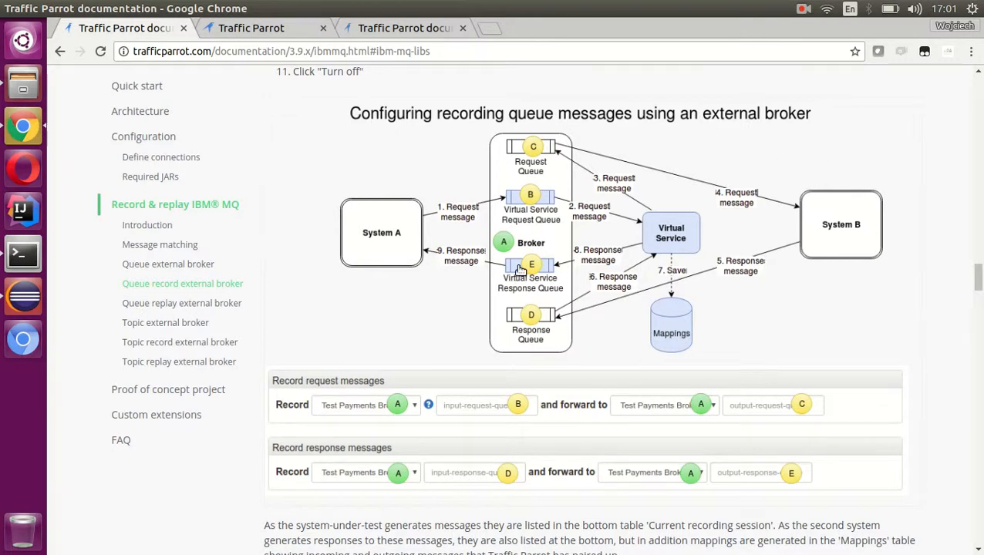
left_click(248, 28)
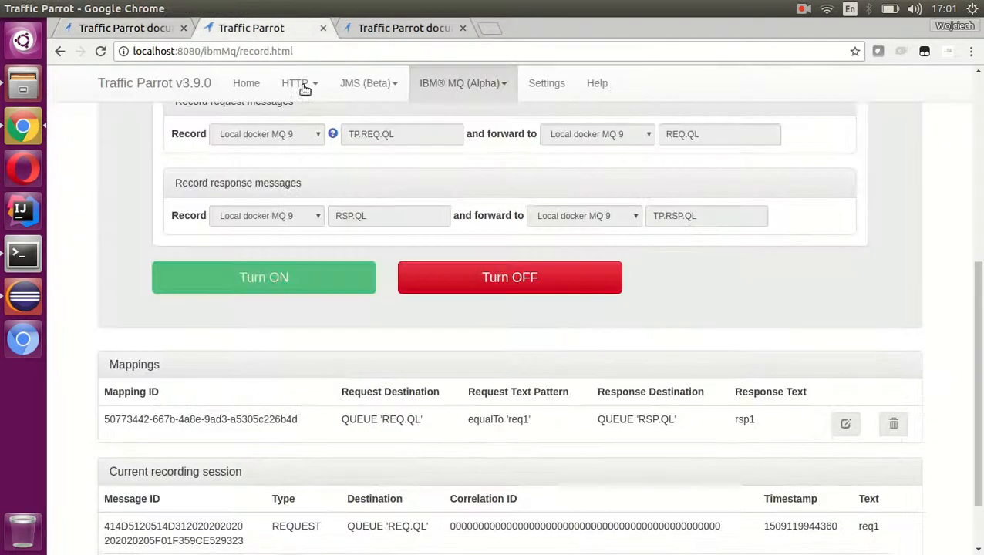
left_click(500, 278)
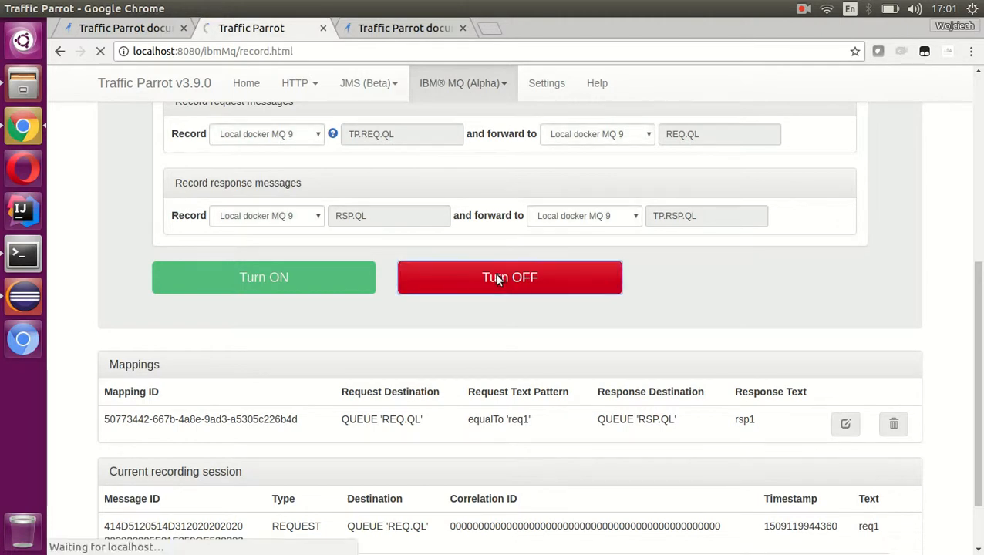
scroll(515, 273, "down", 4)
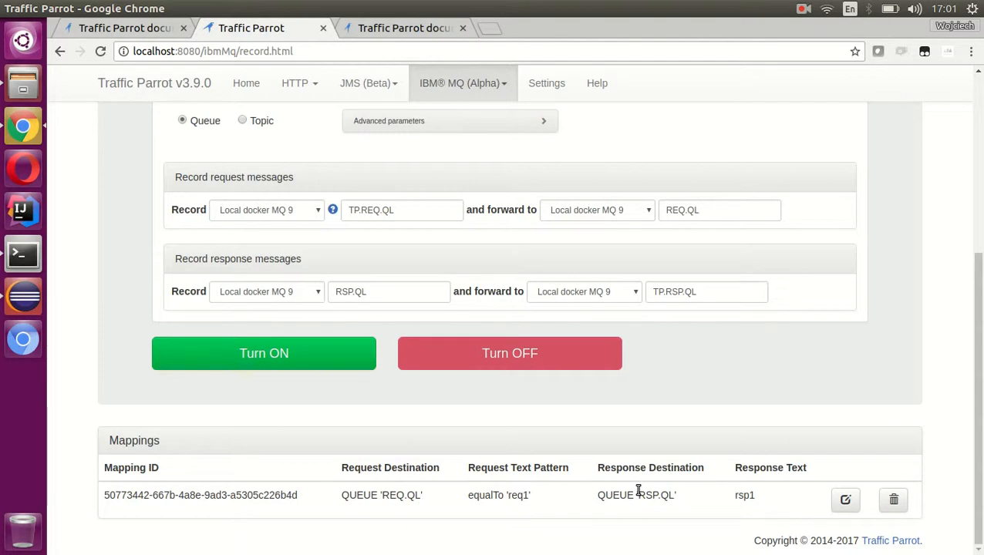
- Review the documentation's steps and configuration diagram for replaying queue messages using an external broker
left_click(127, 29)
scroll(451, 213, "down", 3)
scroll(451, 213, "down", 10)
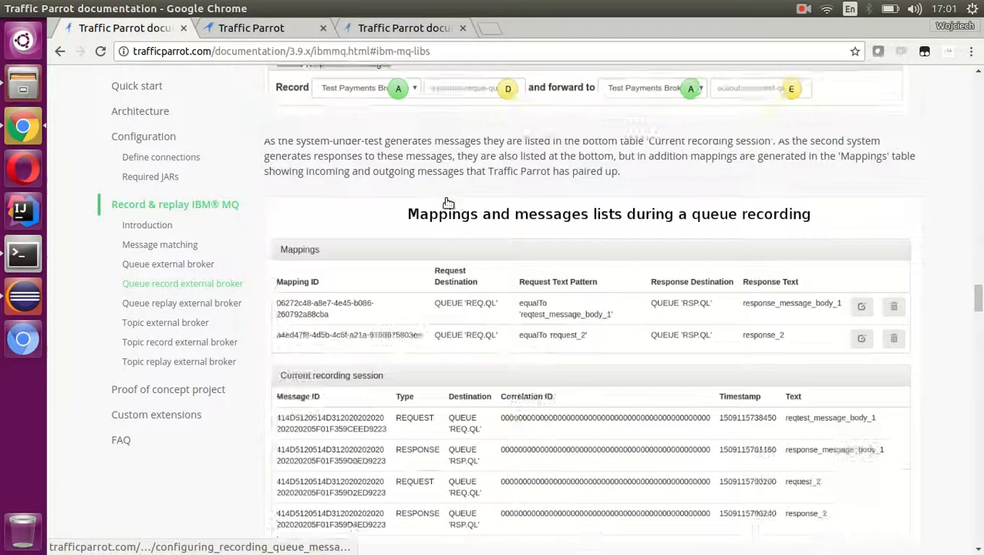
scroll(494, 202, "down", 7)
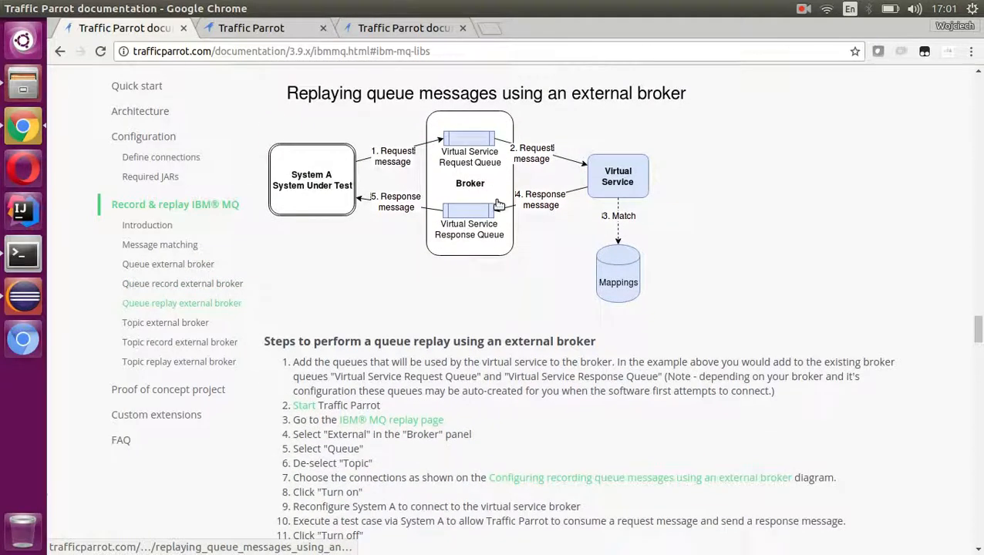
scroll(533, 201, "up", 1)
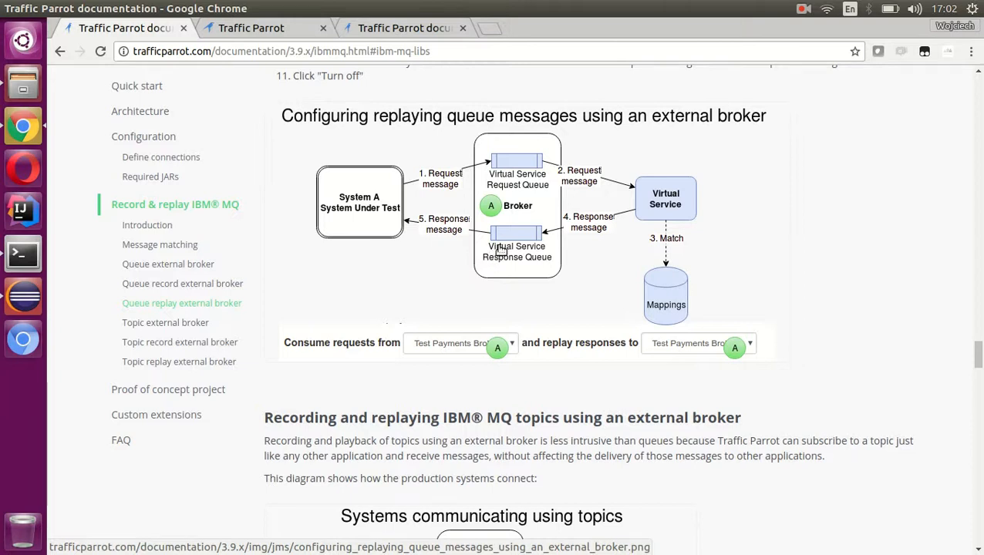
- Return to the Traffic Parrot application and open its IBM MQ (Alpha) Replay page
left_click(278, 29)
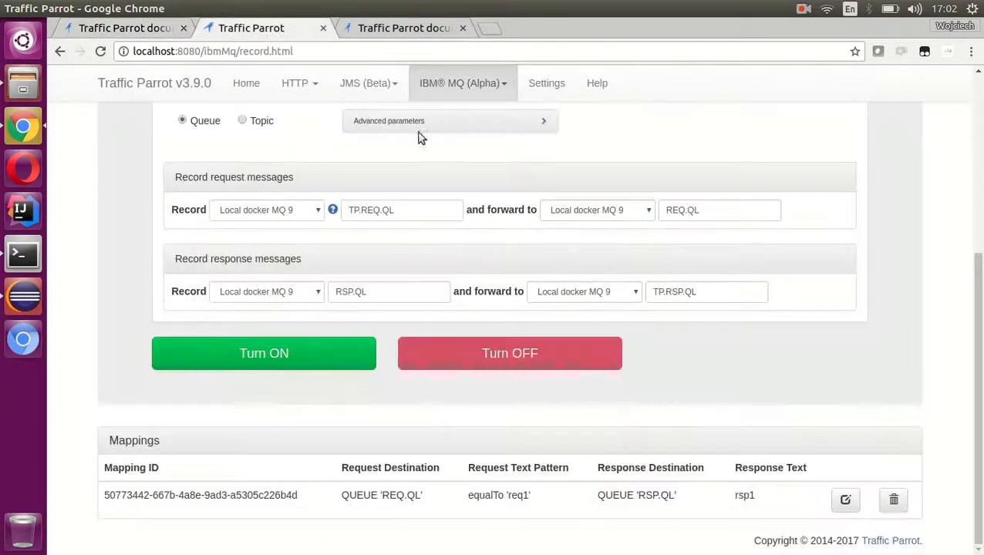
scroll(478, 199, "up", 4)
left_click(483, 83)
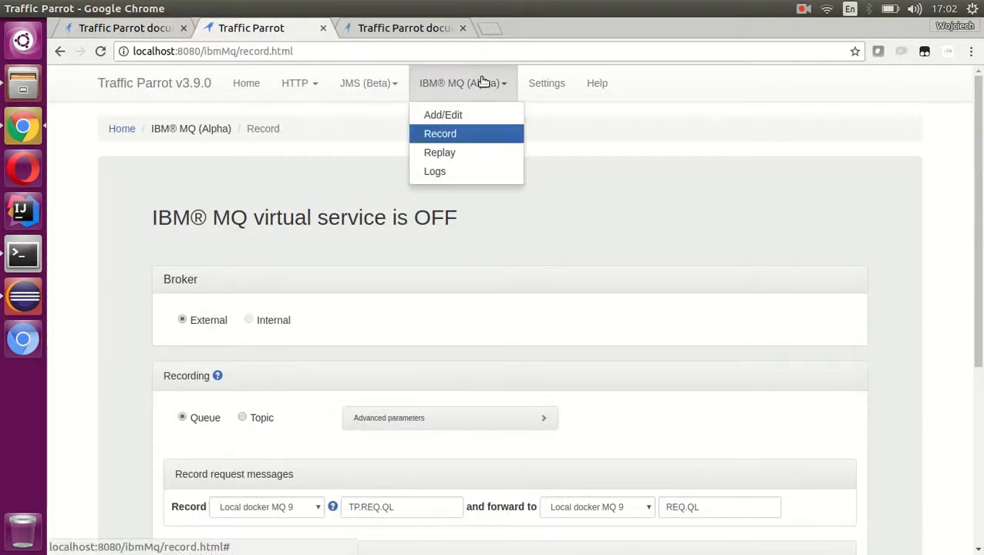
left_click(457, 154)
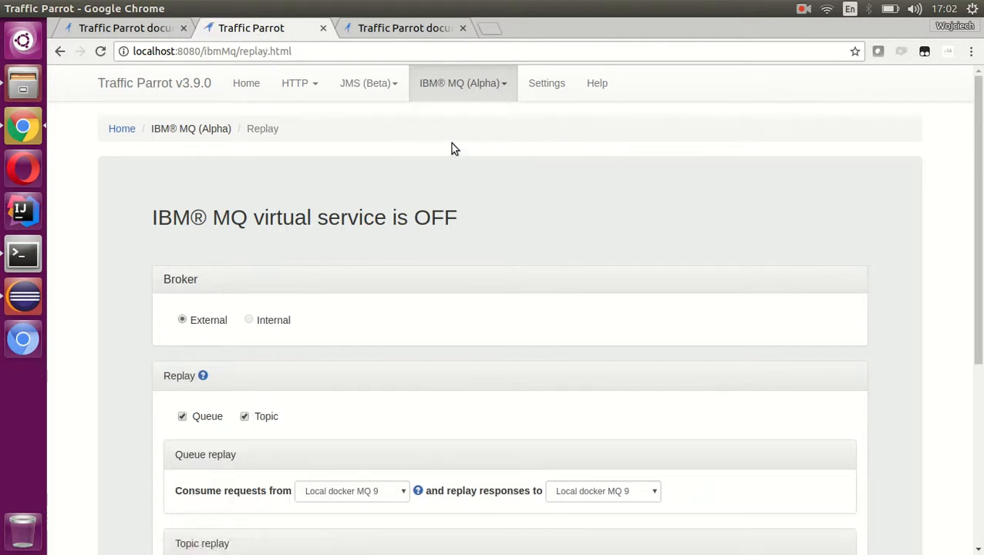
- Deselect Topic replay, leaving only Queue, and turn on the IBM MQ virtual service for replay
scroll(461, 141, "down", 3)
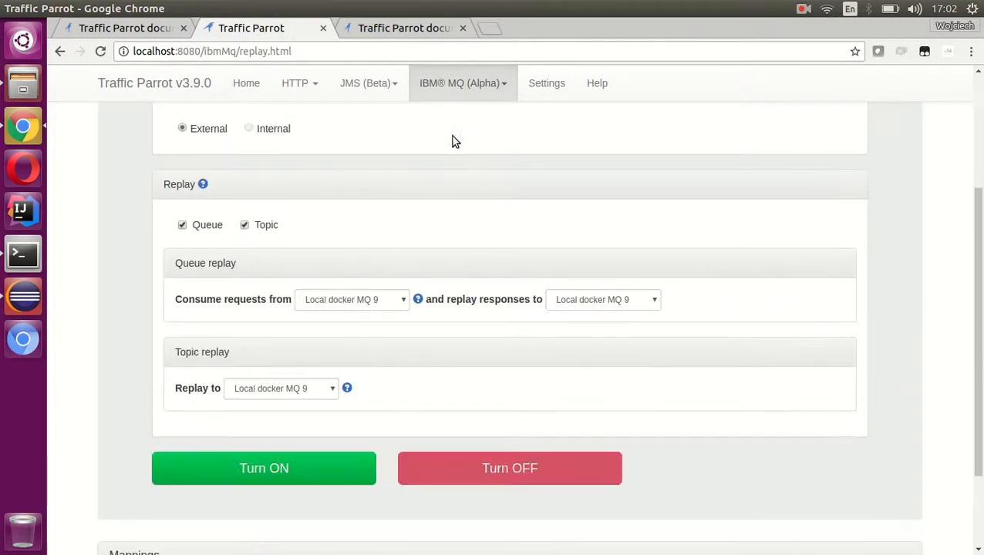
left_click(245, 224)
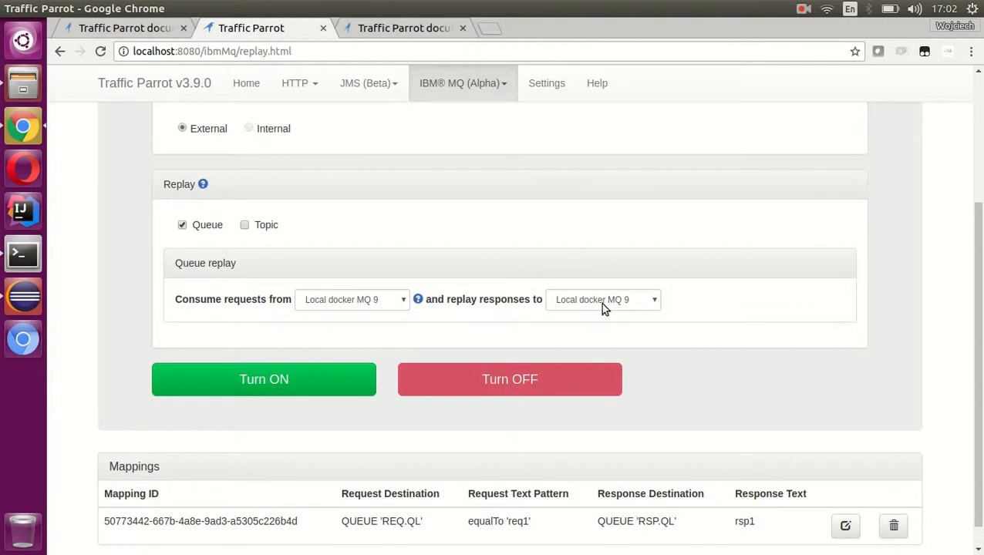
left_click(280, 379)
- Examine the request destination and response text of the recorded mapping in the Mappings table
scroll(475, 237, "down", 5)
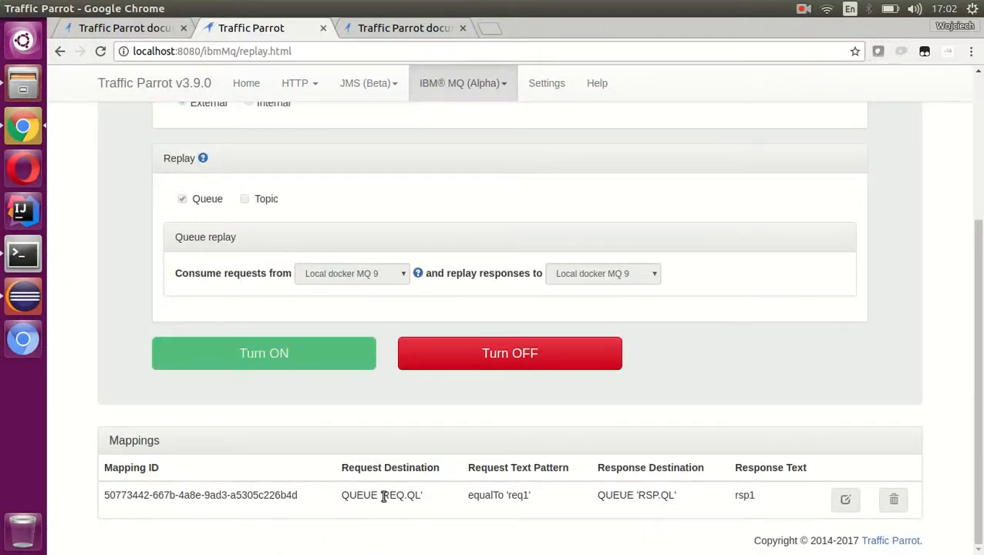
left_click_drag(393, 498, 420, 499)
mouse_move(735, 496)
left_mouse_down()
mouse_move(759, 496)
mouse_move(734, 497)
left_mouse_up()
left_click(734, 497)
- Switch to MQ Explorer, refresh the queue list and check the status of REQ.QL
left_click(23, 296)
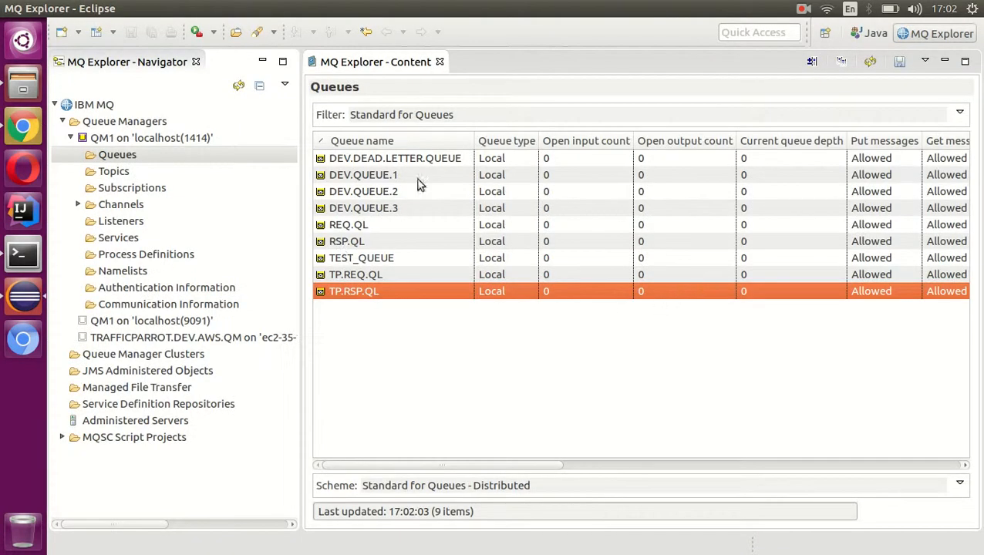
left_click(870, 62)
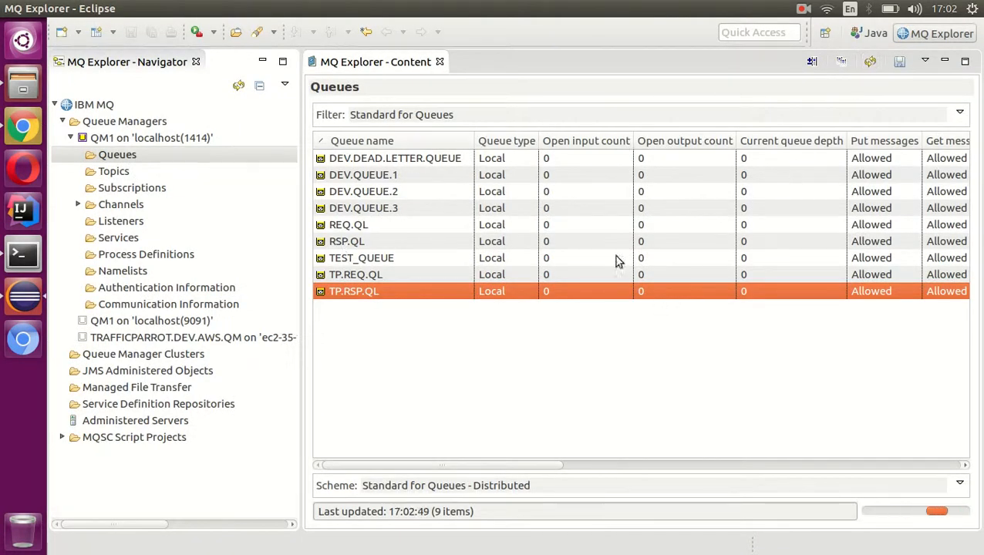
left_click(383, 225)
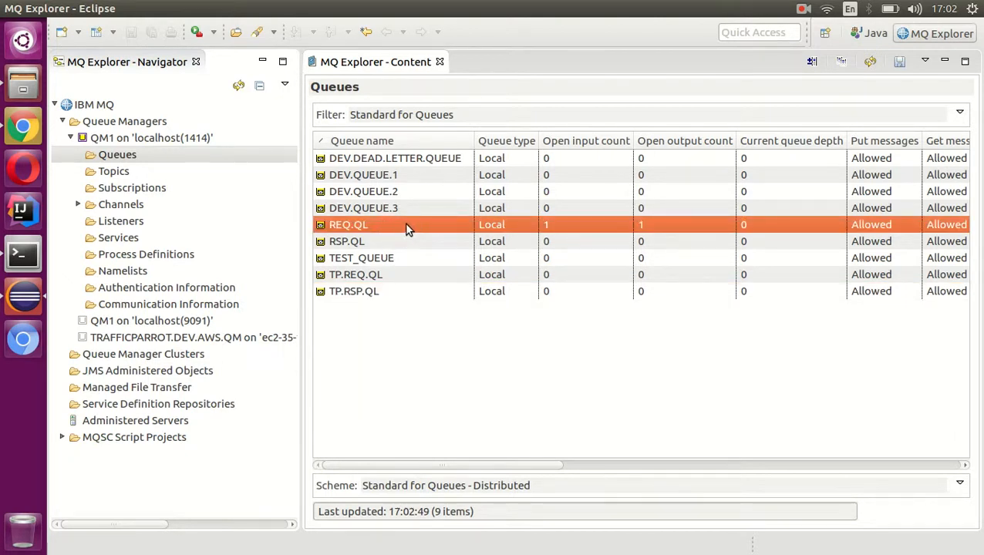
- Try to clear the messages from the REQ.QL queue using the CLEAR command
right_click(407, 230)
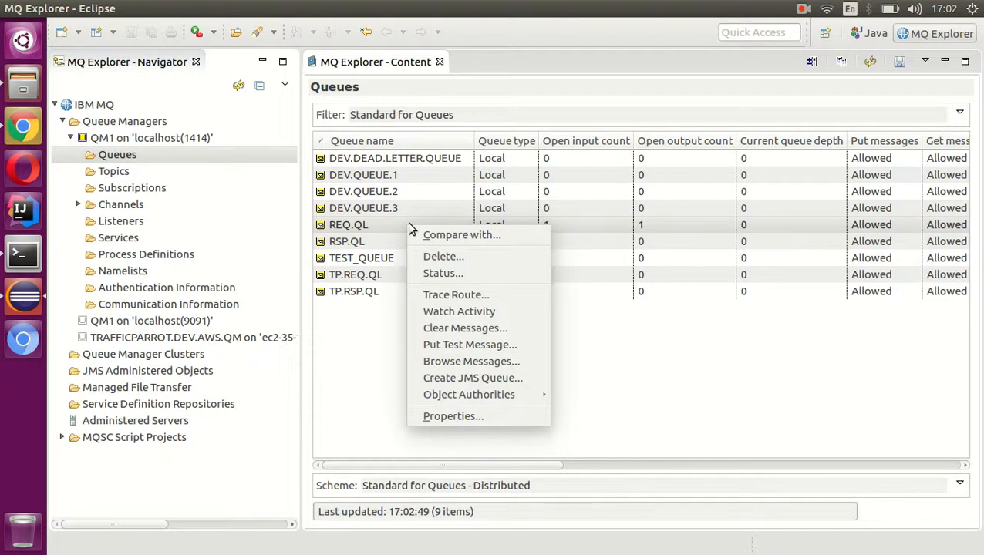
left_click(387, 226)
right_click(386, 226)
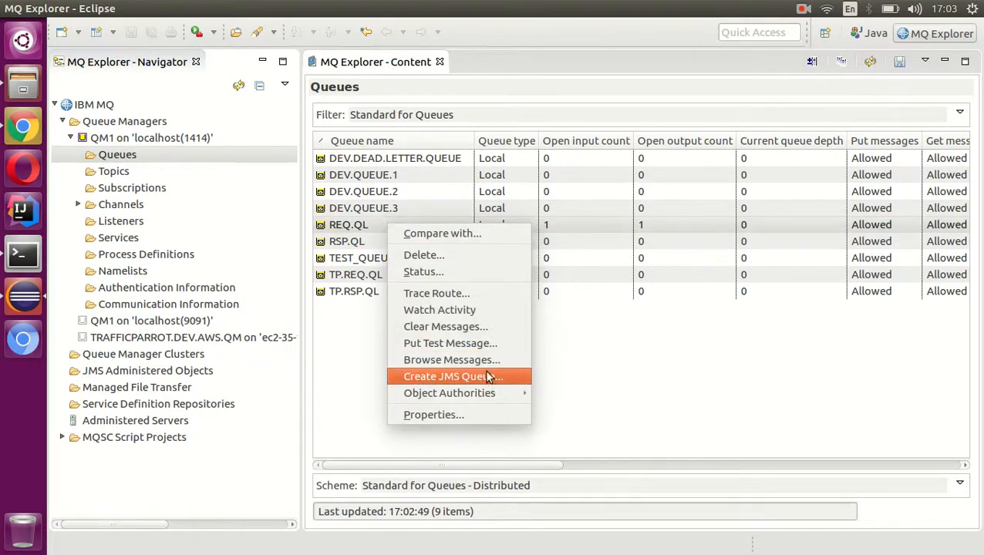
left_click(478, 332)
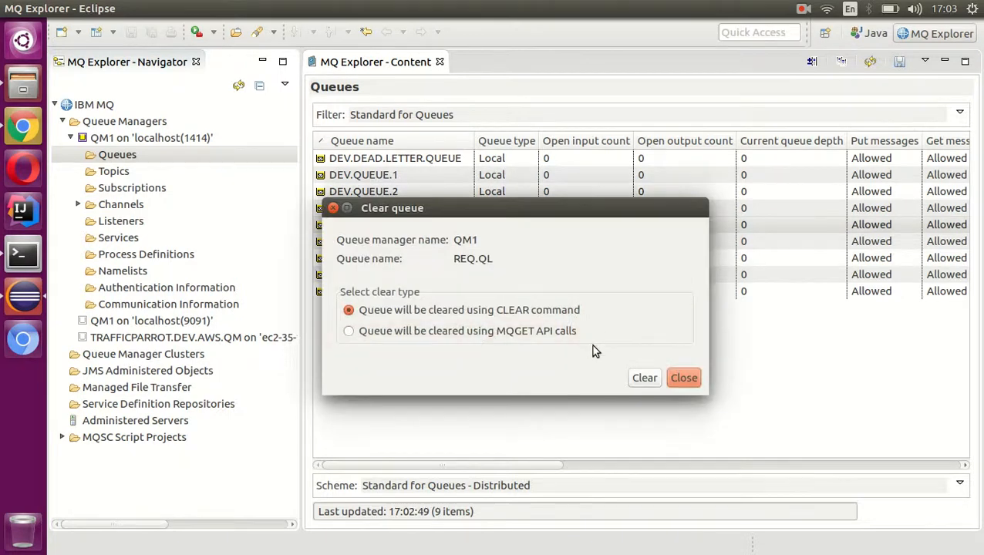
left_click(653, 380)
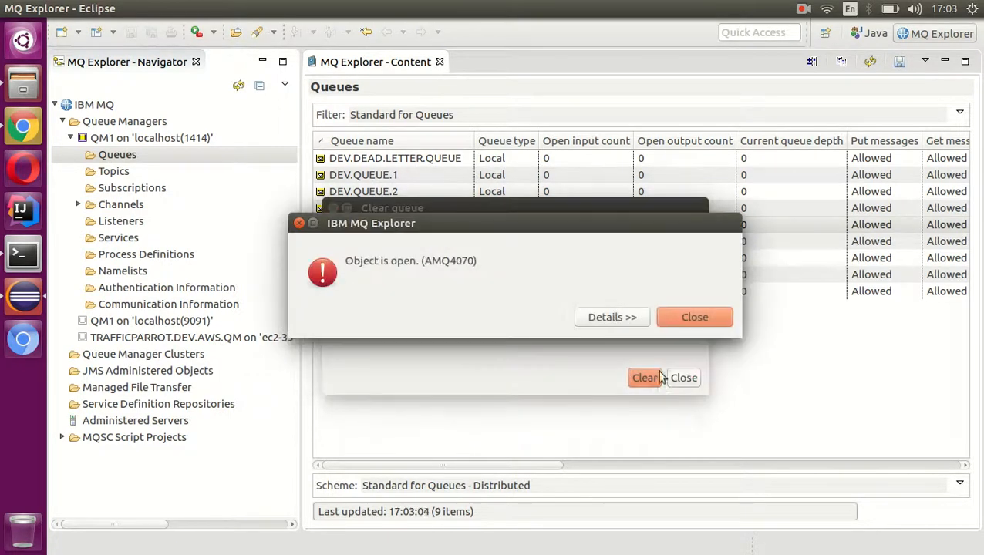
left_click(702, 308)
- Put a test message with the data req1 on the REQ.QL queue
left_click(405, 227)
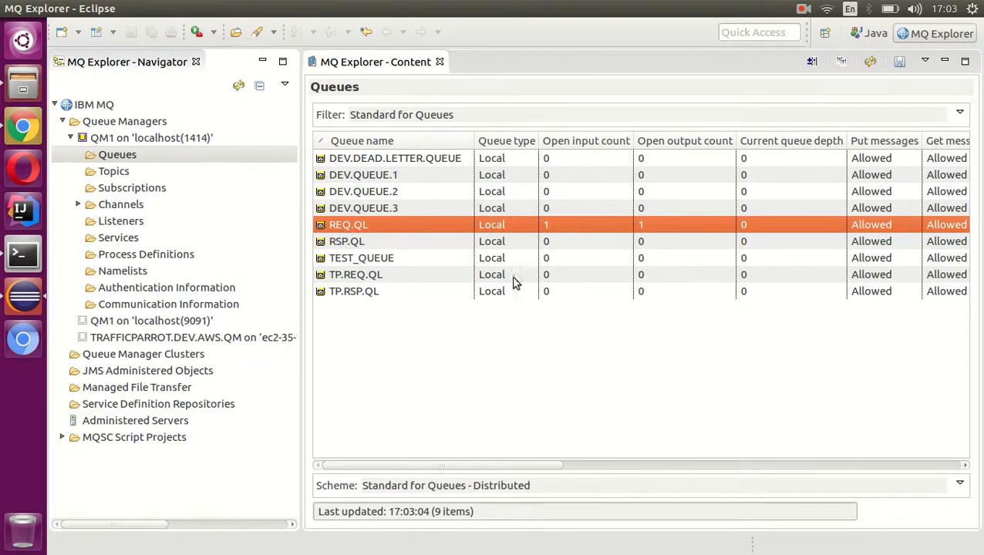
right_click(392, 226)
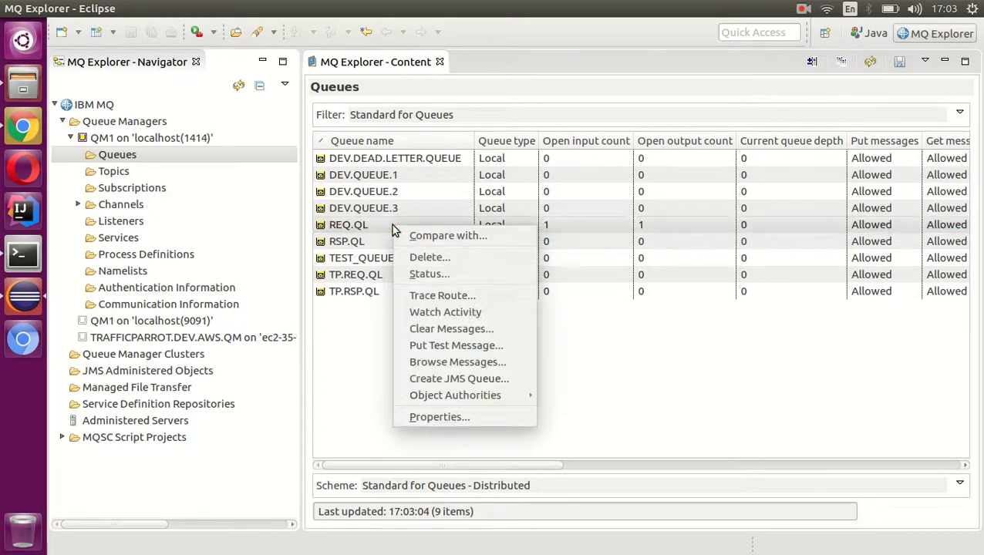
left_click(457, 345)
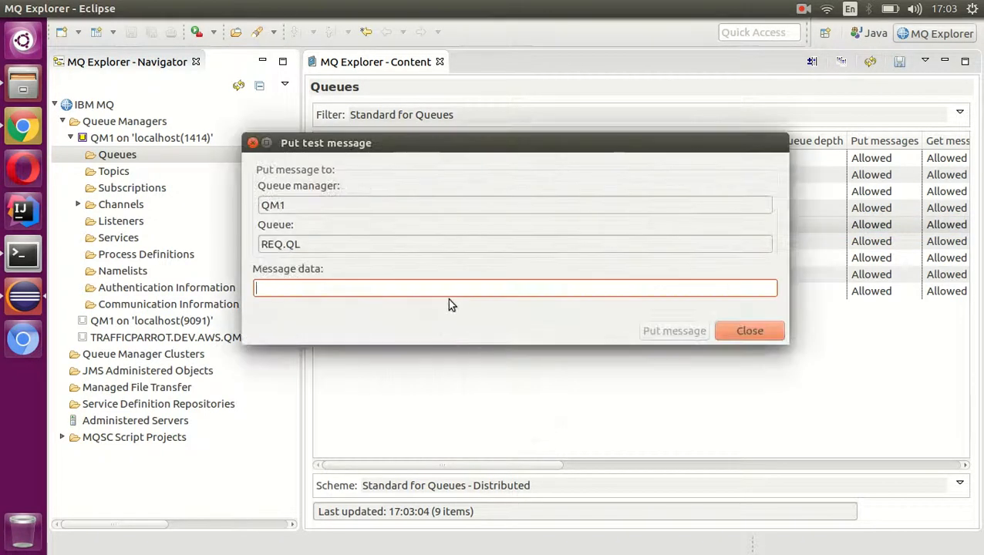
type("req1")
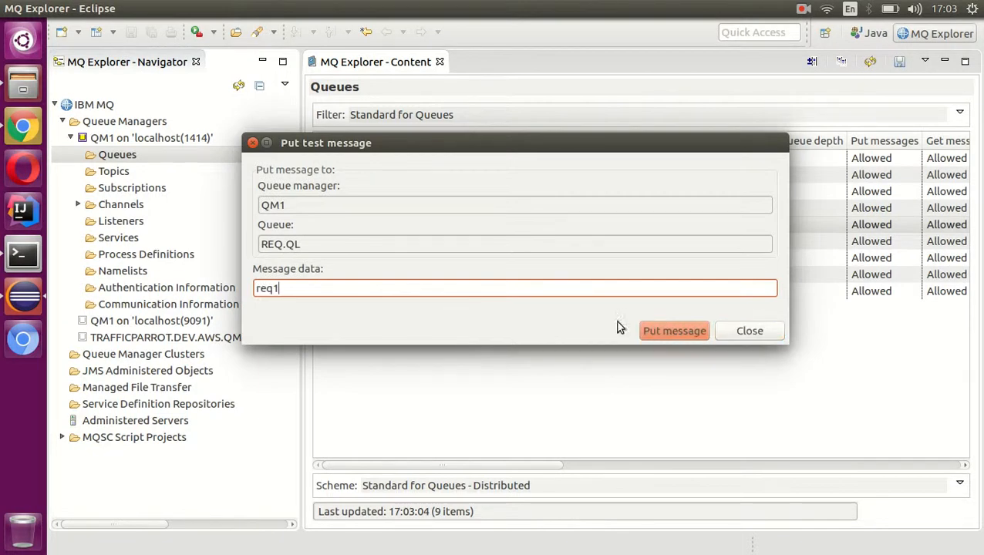
left_click(656, 330)
left_click(739, 335)
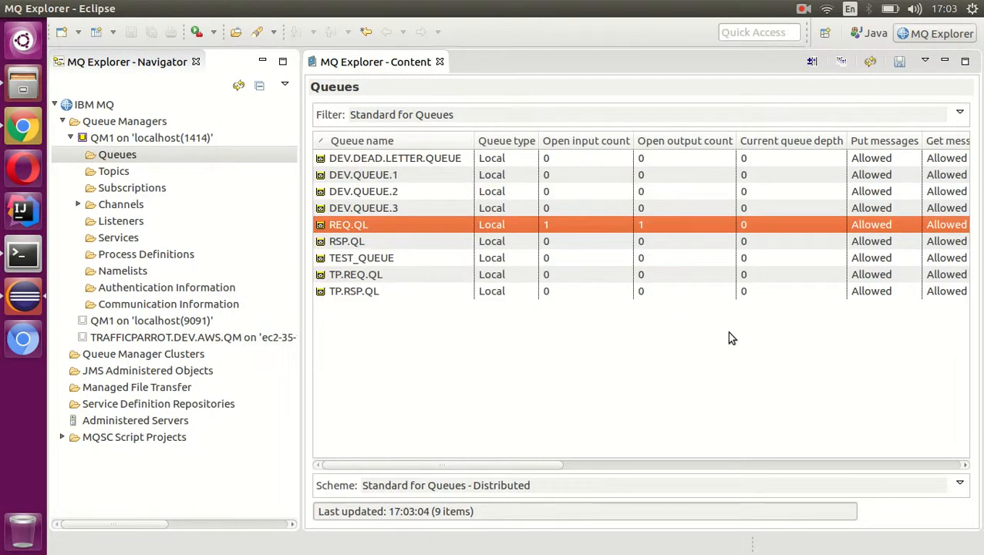
- Refresh the queue list, browse the messages on RSP.QL and inspect the first message's data
left_click(870, 62)
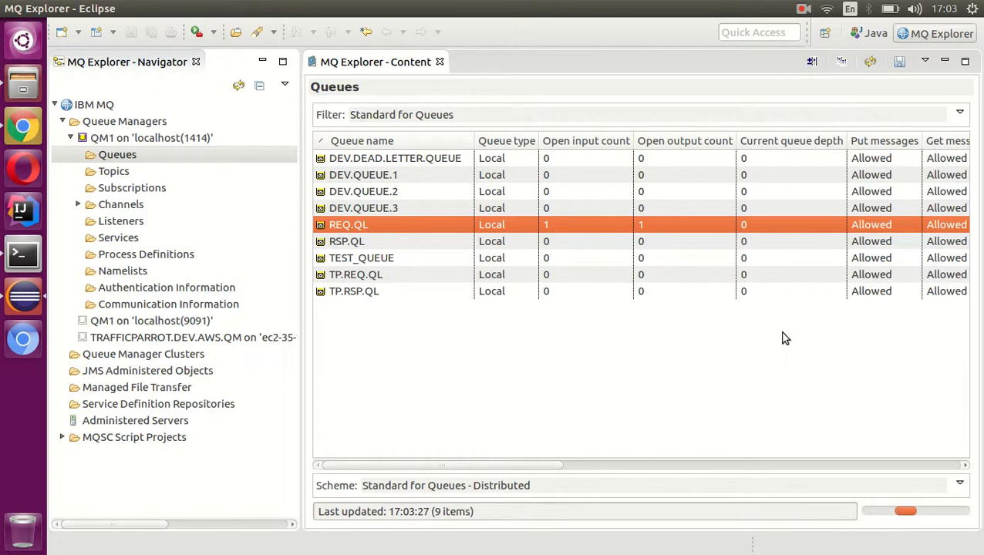
left_click(763, 243)
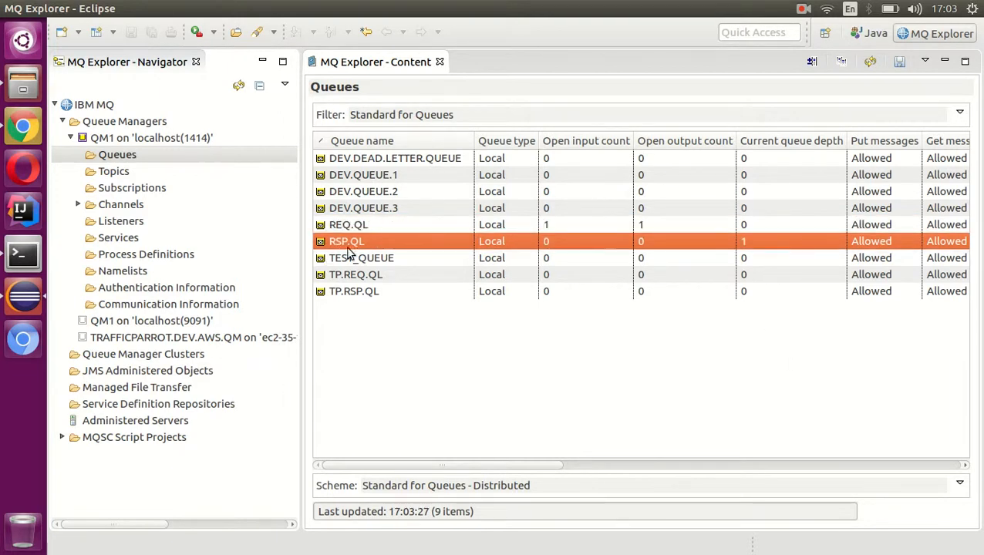
right_click(385, 244)
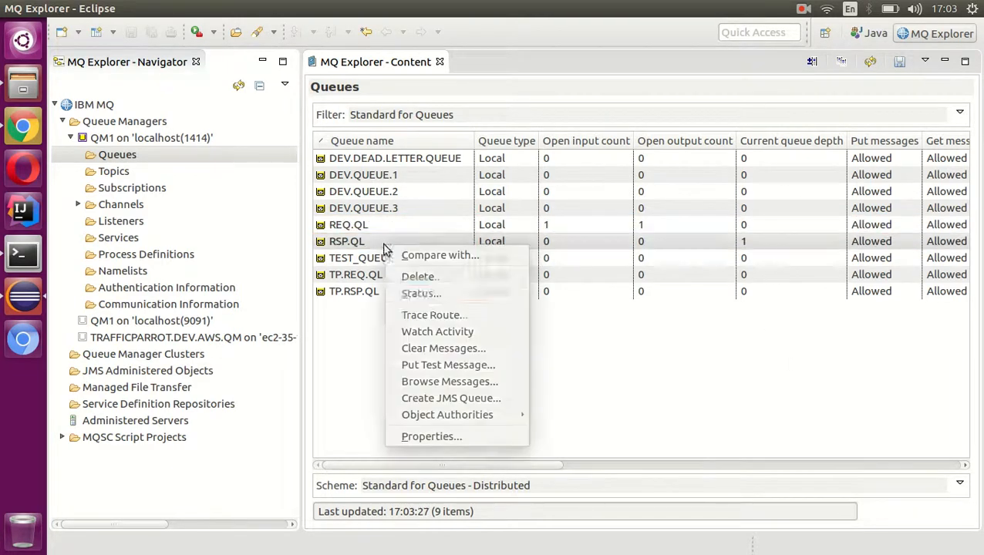
left_click(461, 380)
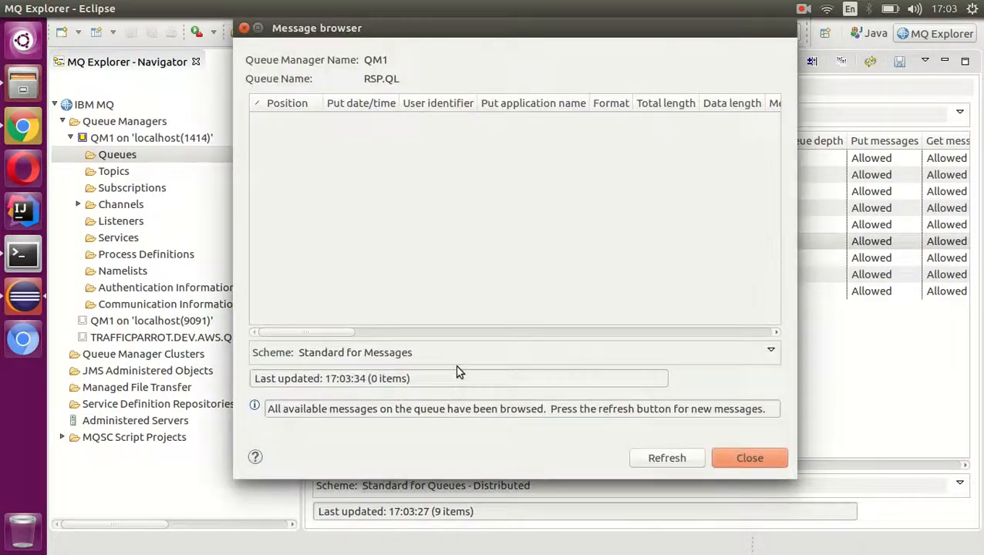
double_click(365, 125)
left_click(286, 146)
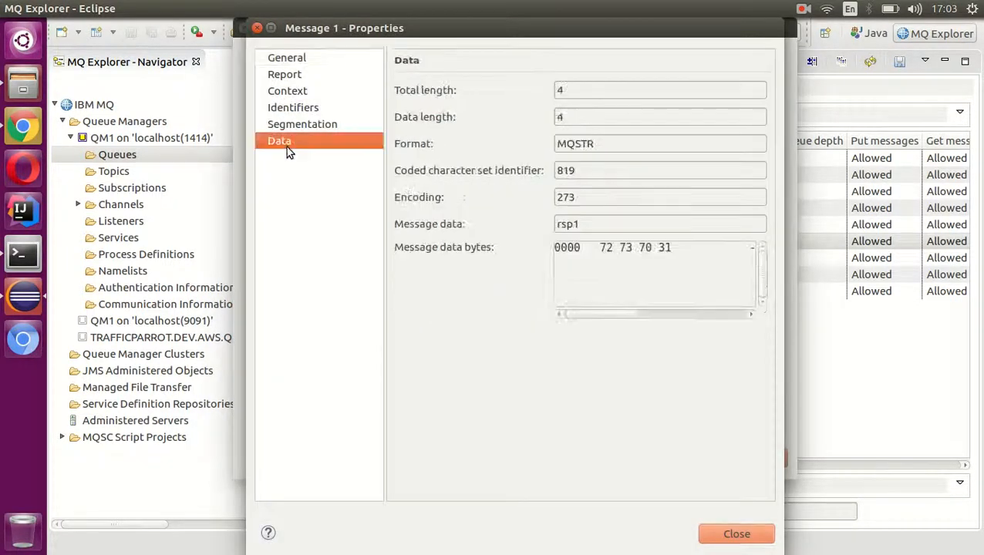
double_click(589, 229)
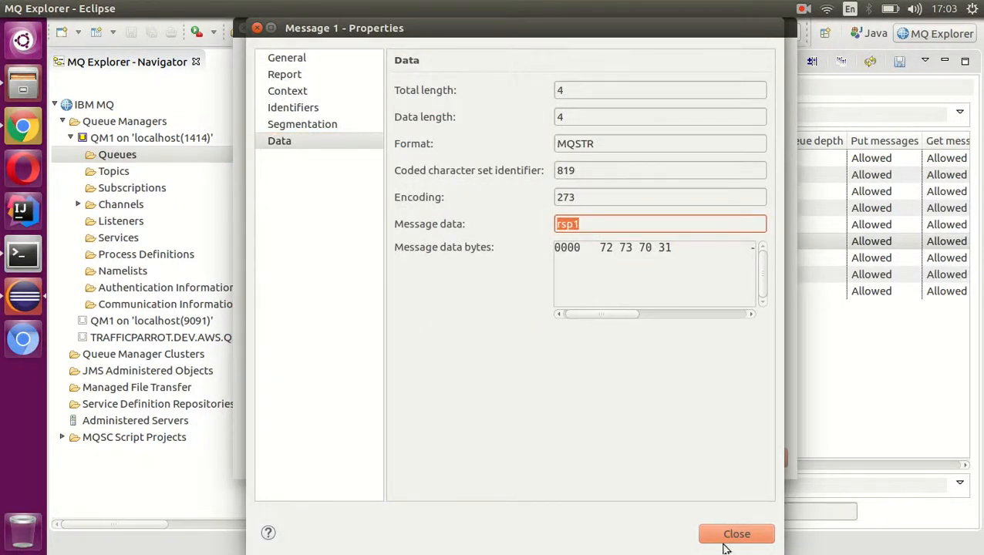
- Switch to Traffic Parrot in Chrome and check the response text of the REQ.QL mapping
left_click(24, 127)
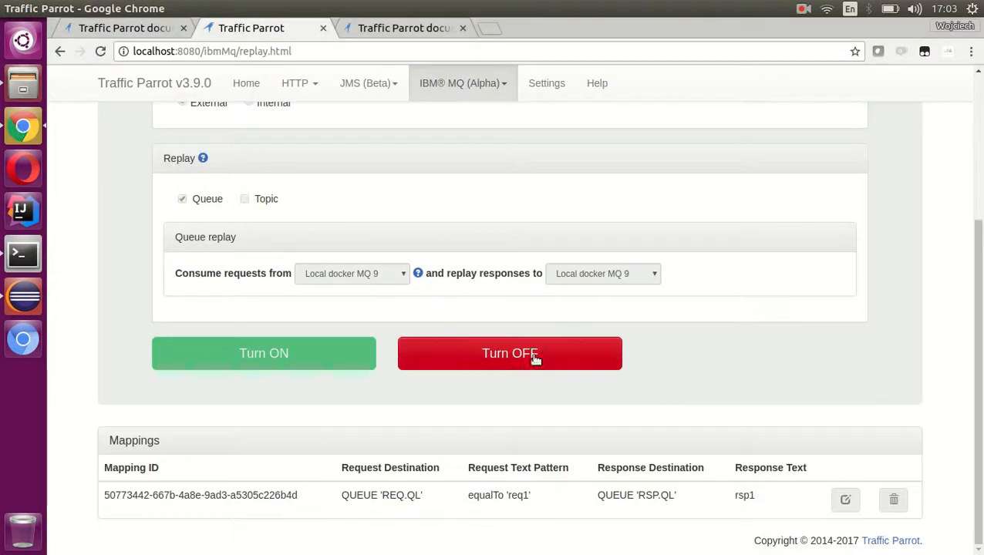
double_click(745, 495)
left_click(754, 496)
double_click(743, 496)
left_click(728, 503)
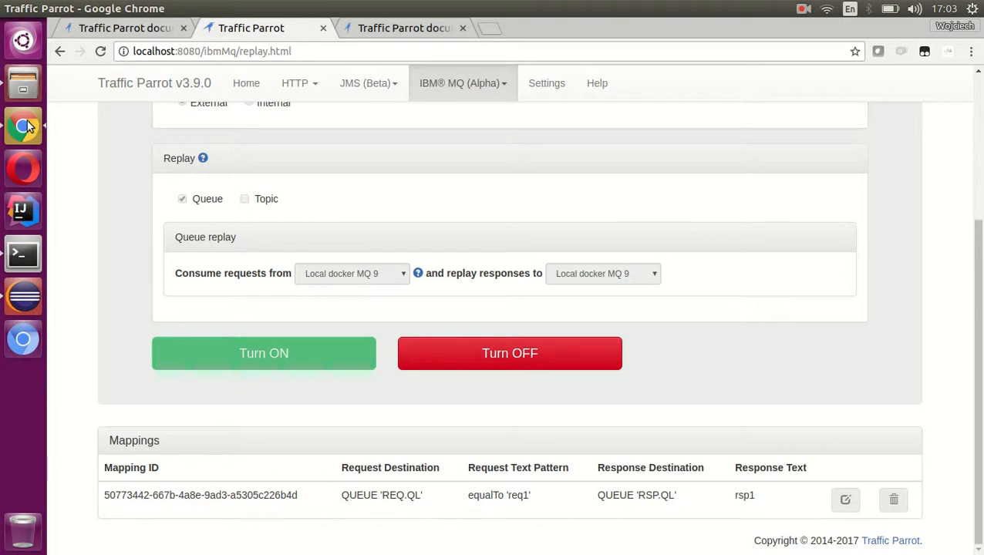
- Switch to MQ Explorer, delete the message from the RSP.QL queue and refresh the queue list
left_click(23, 296)
left_click(759, 535)
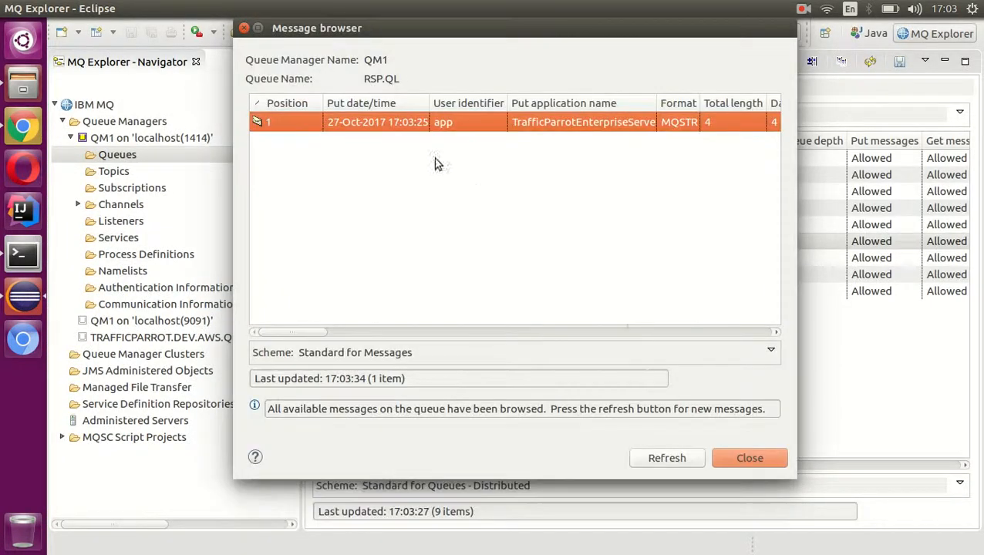
right_click(430, 127)
mouse_move(496, 171)
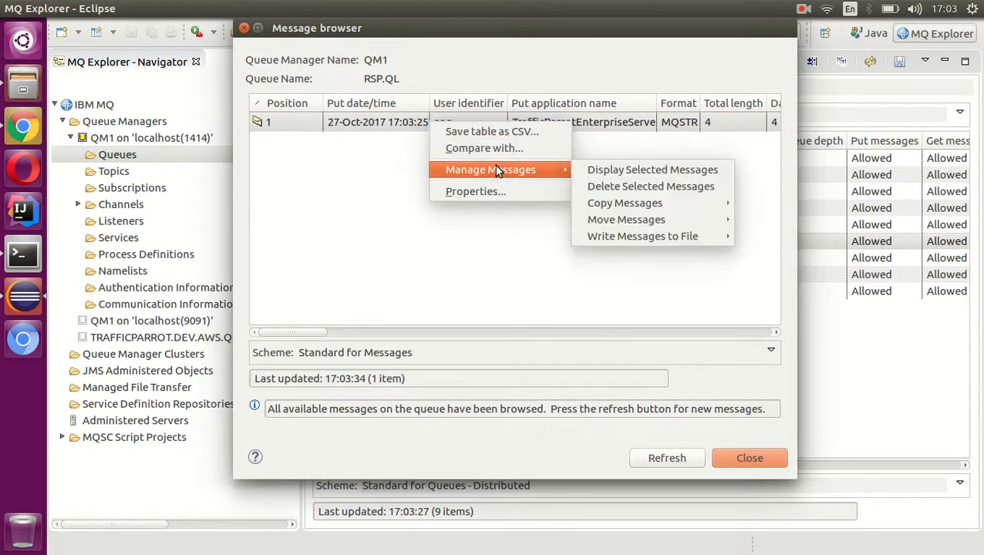
left_click(649, 187)
left_click(607, 350)
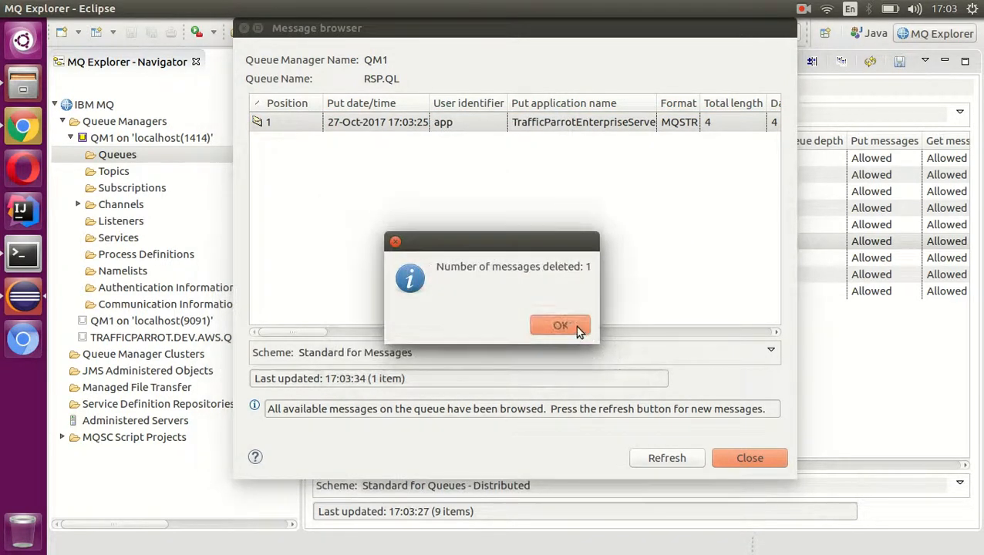
left_click(579, 330)
left_click(745, 458)
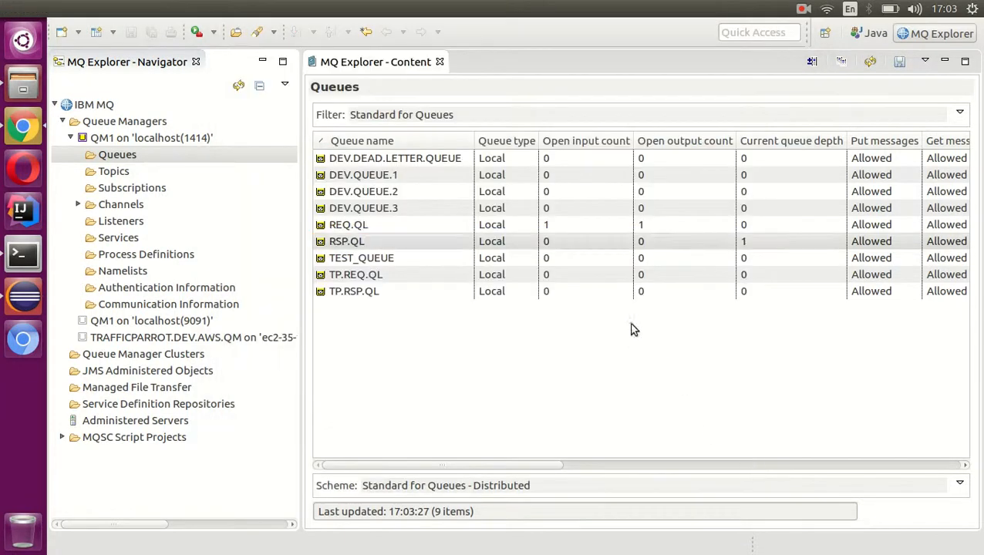
left_click(870, 61)
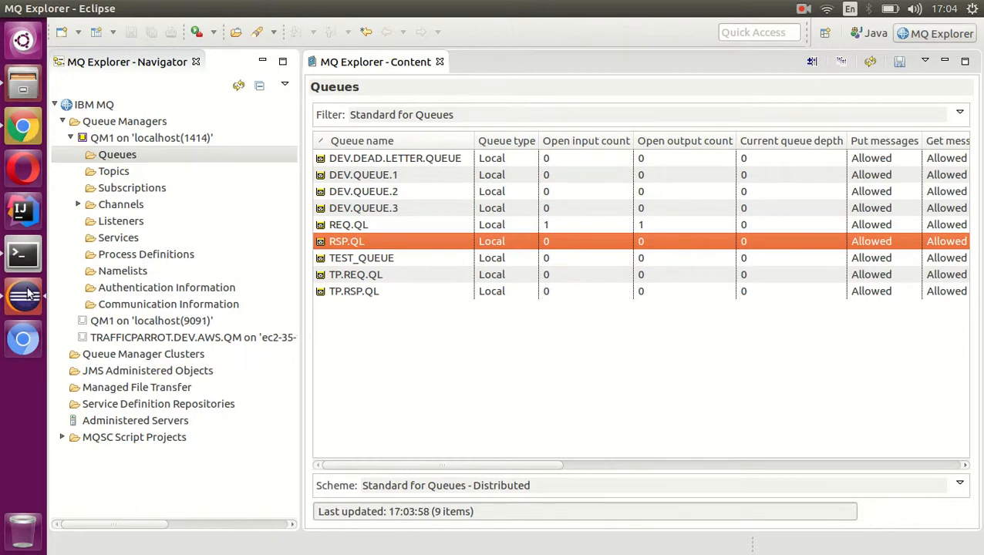
- Switch to Traffic Parrot in Chrome and turn off the IBM MQ virtual service
left_click(28, 125)
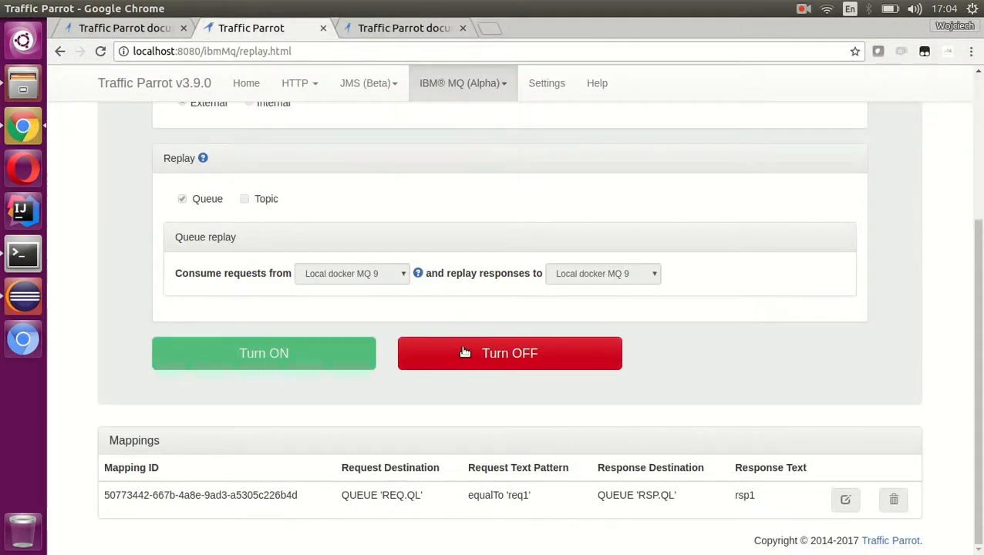
left_click(487, 354)
scroll(540, 204, "down", 5)
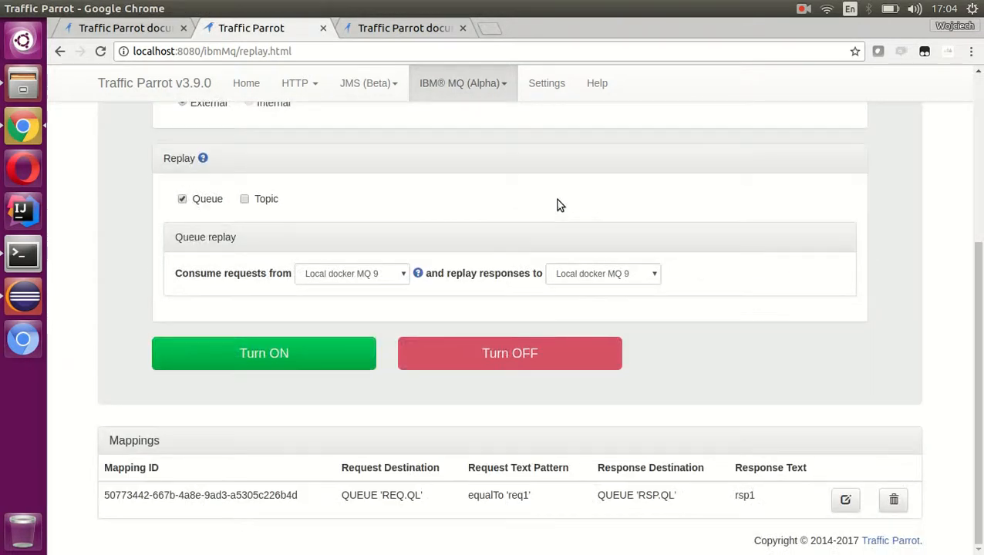
left_click(846, 500)
left_click(624, 283)
left_click_drag(624, 282, 479, 272)
left_click(656, 287)
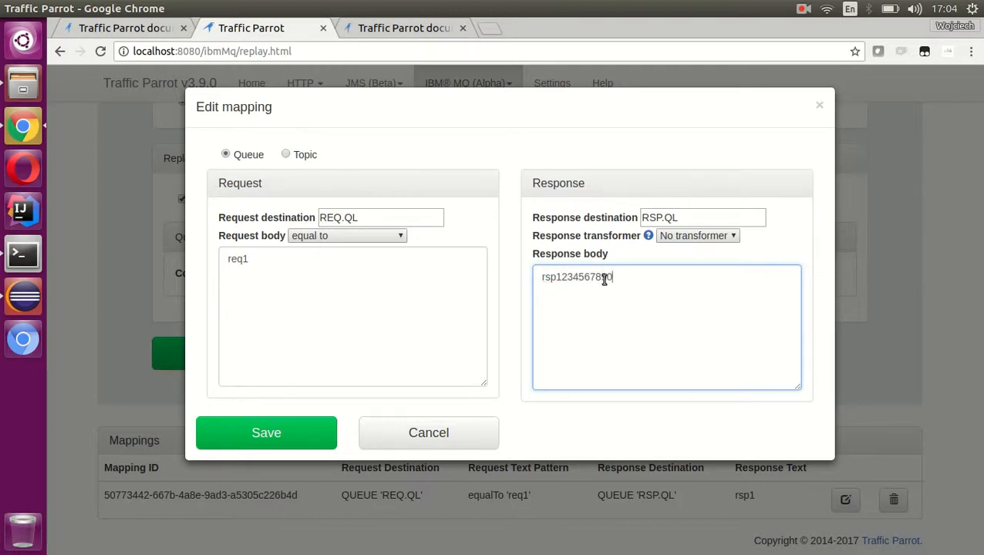
- Set the mapping's request body matching to any and clear the request body text
left_click(351, 237)
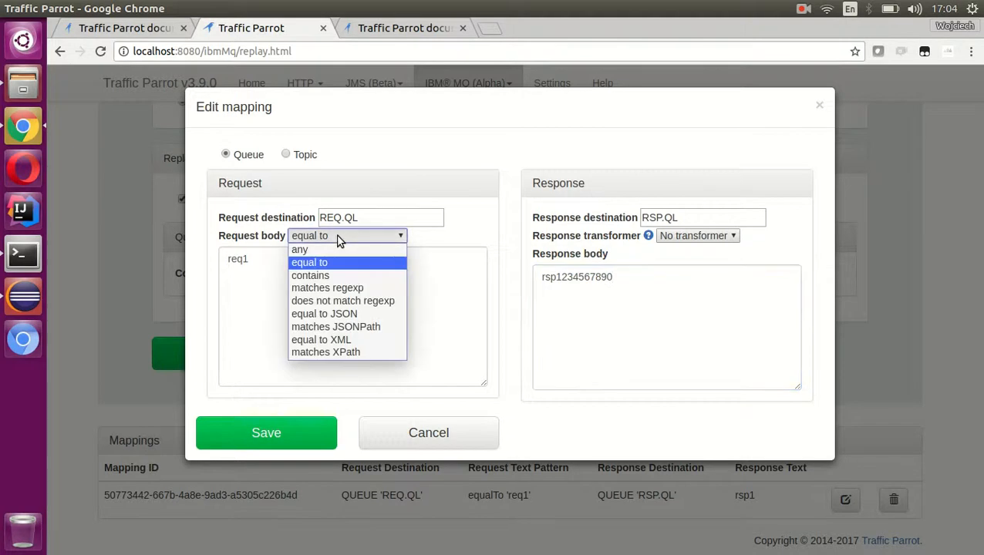
left_click(338, 248)
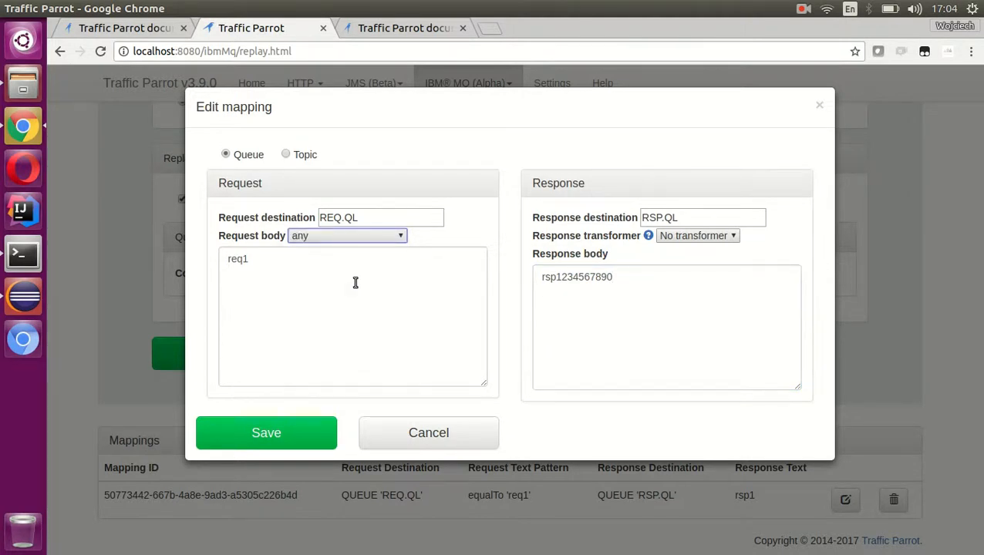
left_click_drag(329, 279, 187, 223)
key("BackSpace")
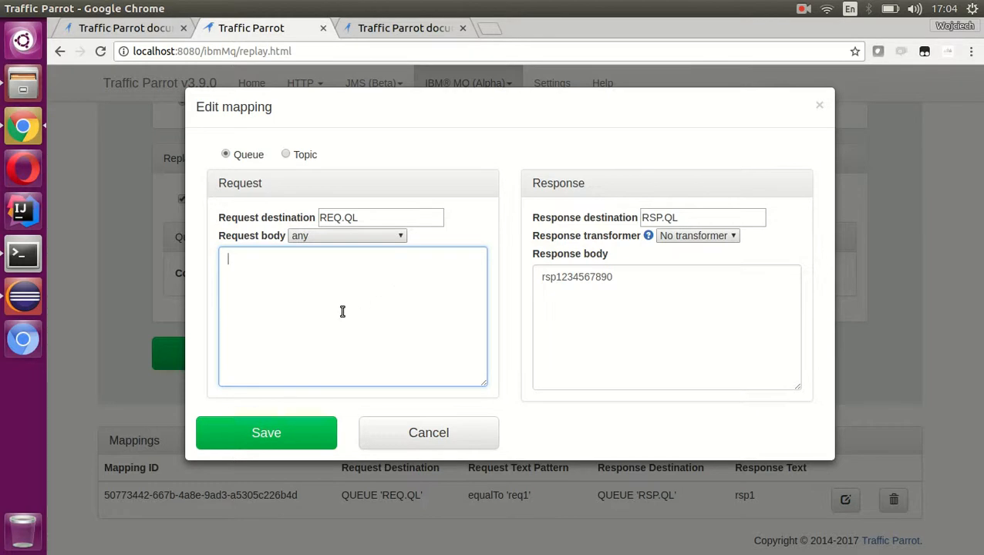
- Review the available request body matching options, keeping any selected
left_click(364, 236)
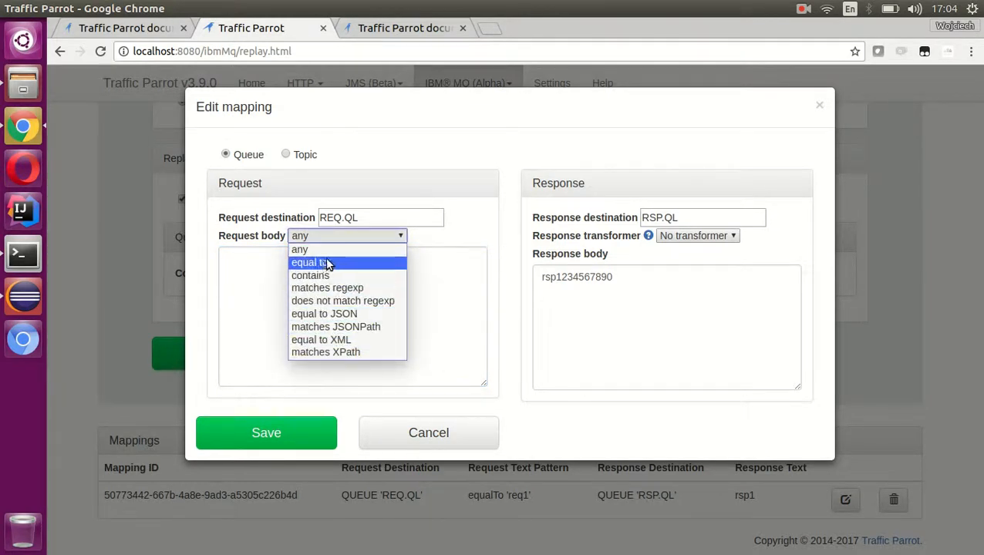
left_click(496, 223)
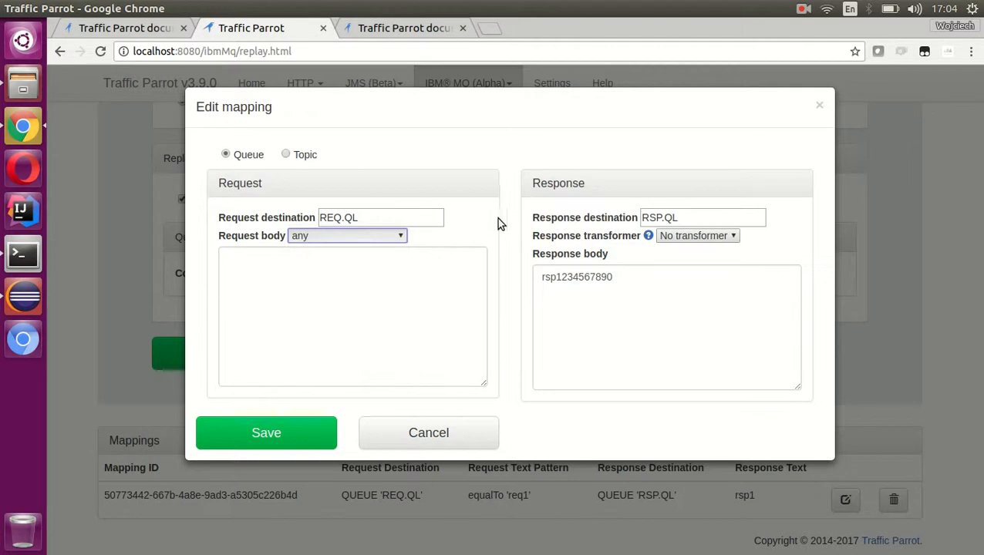
left_click(374, 236)
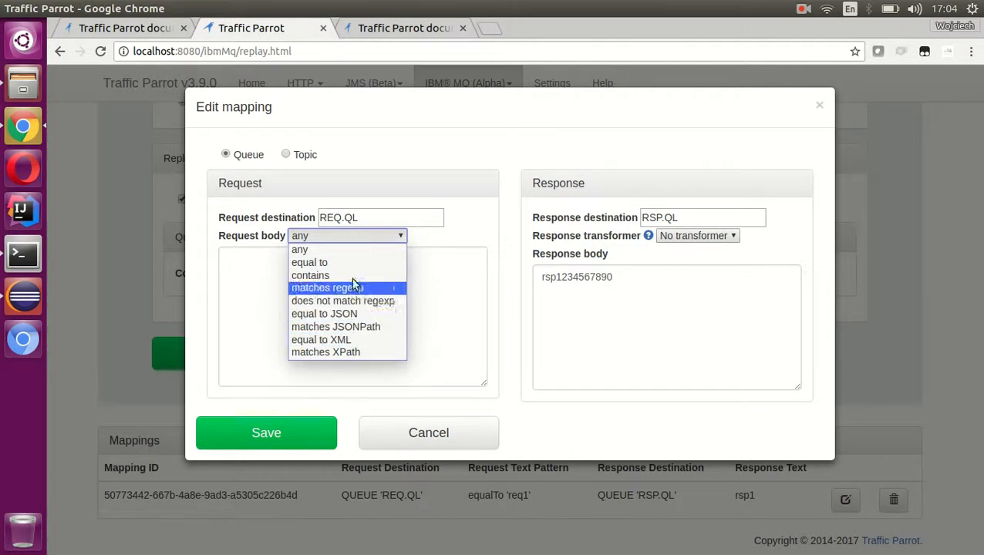
left_click(350, 251)
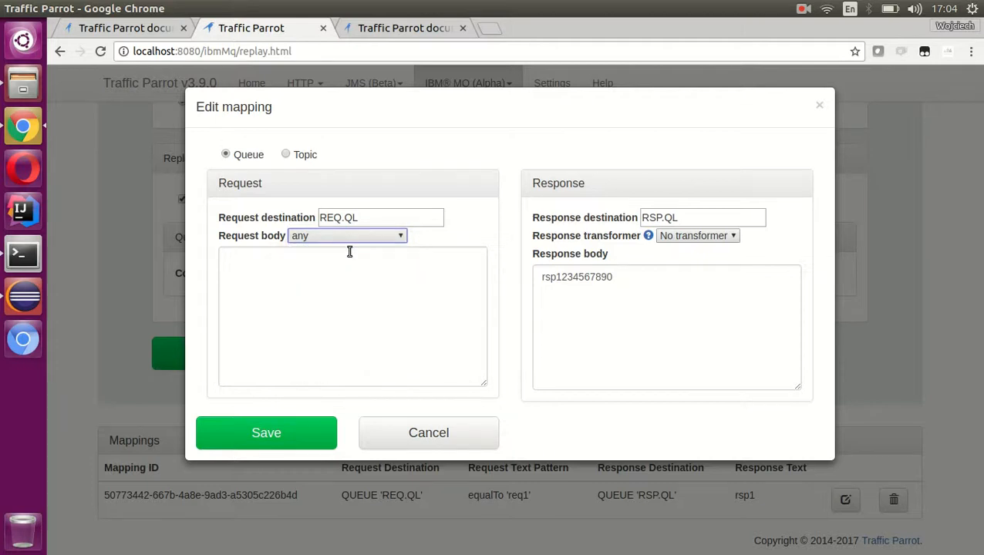
- Set the request body matching to equal to with the text abc and save the mapping
left_click(373, 241)
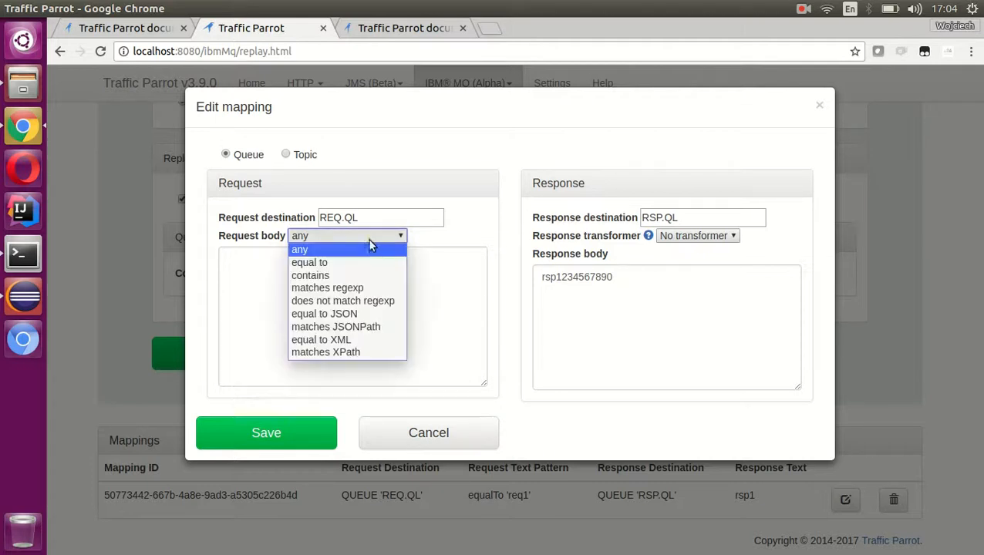
left_click(357, 262)
left_click(335, 277)
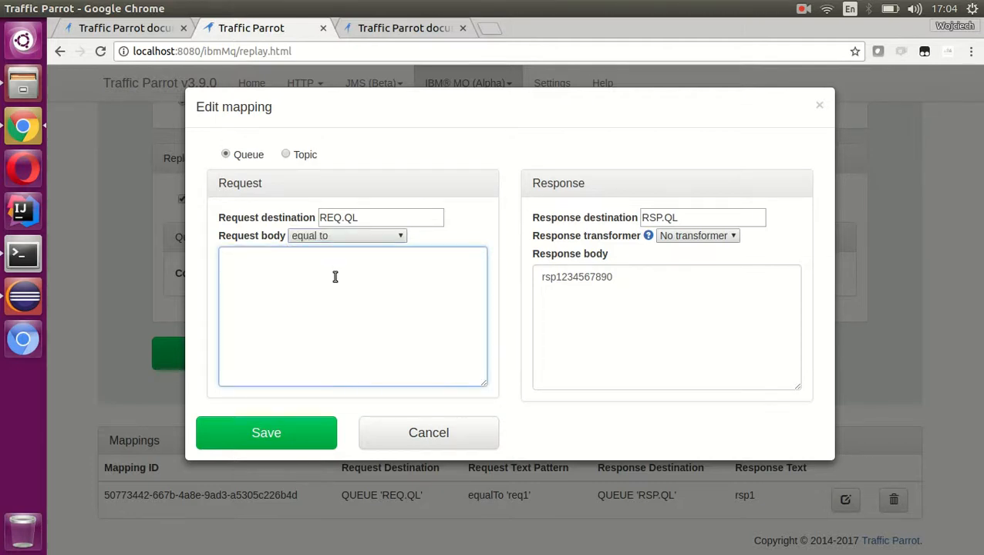
left_click(270, 432)
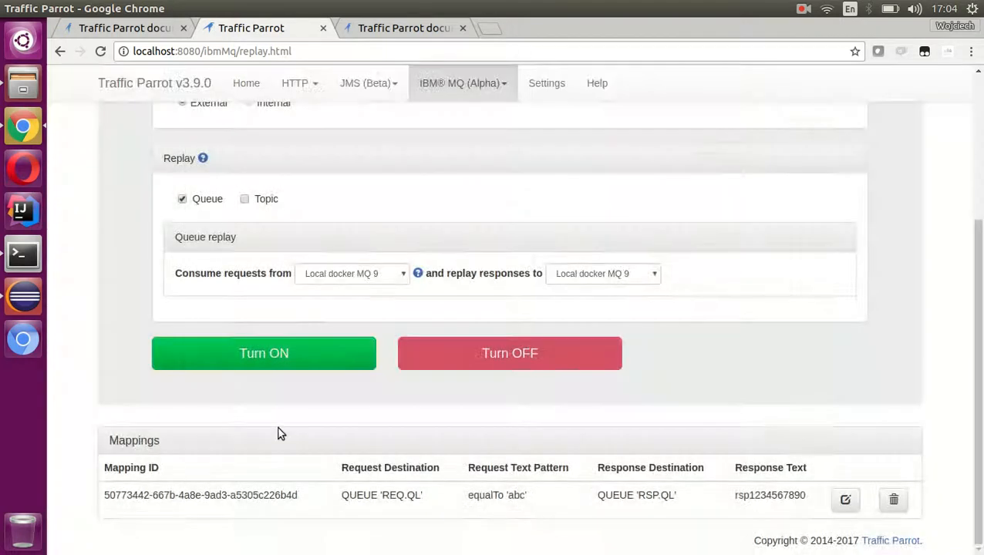
- Check the request text pattern and response text of the saved mapping in the mappings list
double_click(518, 496)
left_click(563, 516)
double_click(782, 494)
left_click(613, 549)
left_click_drag(735, 495, 807, 495)
left_click(705, 549)
- Turn on the IBM MQ virtual service and switch to MQ Explorer
left_click(258, 353)
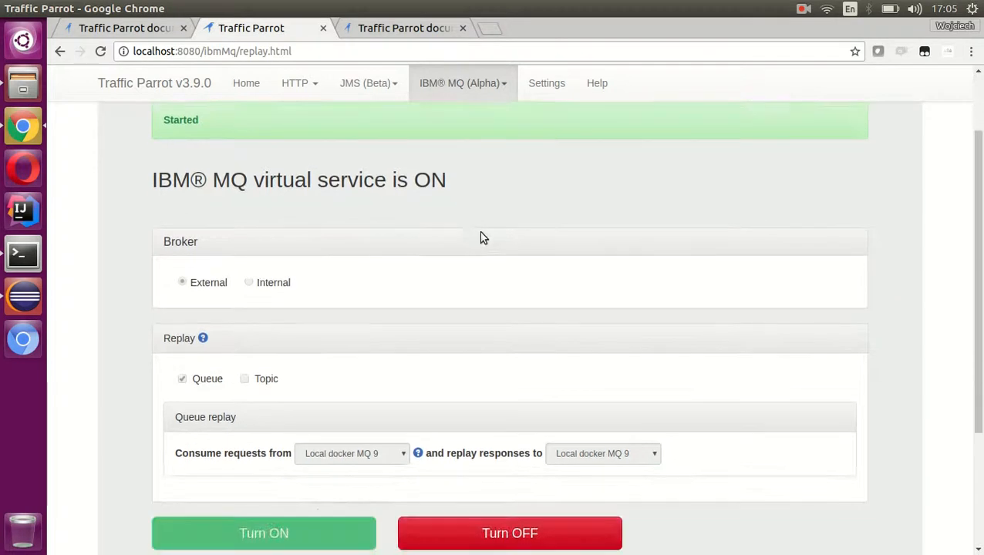
scroll(488, 229, "down", 3)
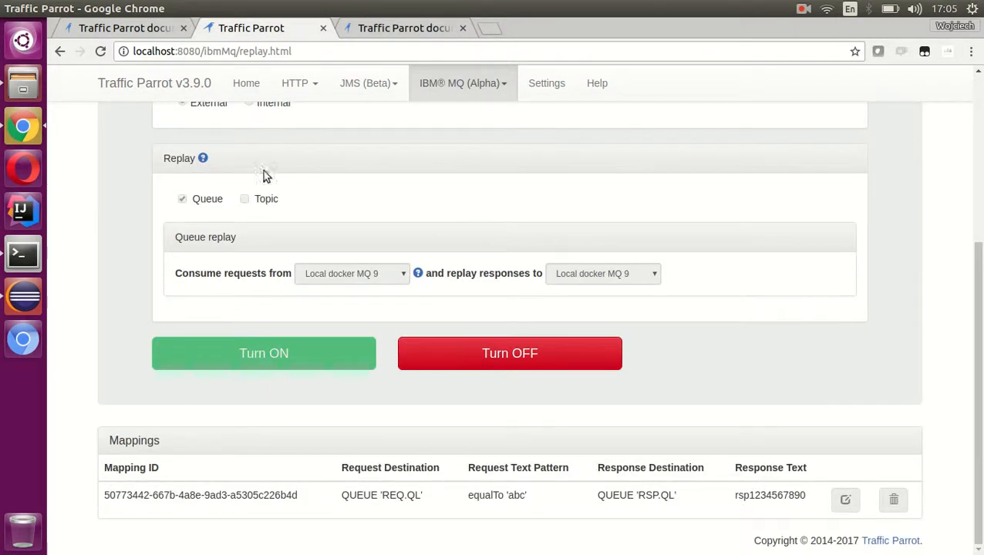
left_click(22, 297)
- Put a test message with the data abc on the REQ.QL queue
right_click(394, 226)
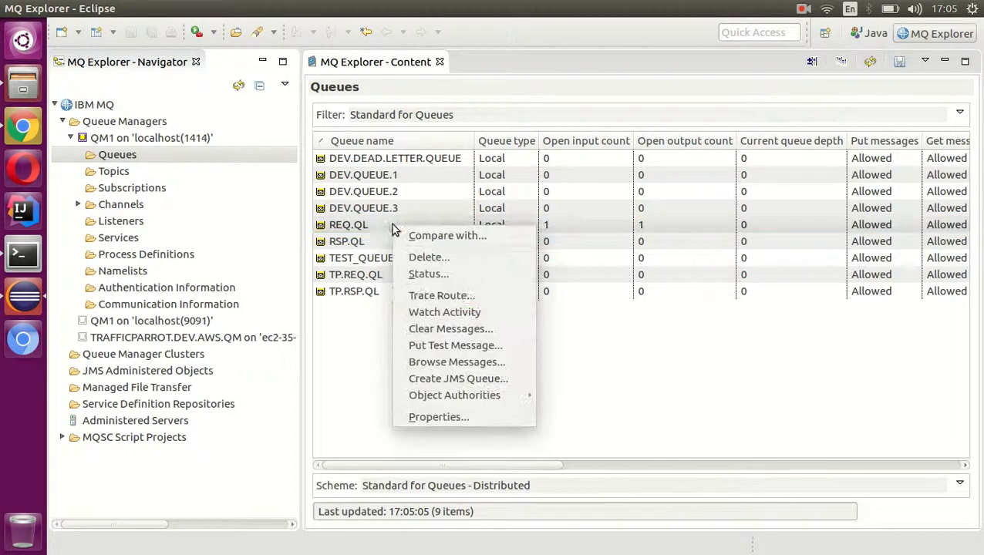
left_click(476, 348)
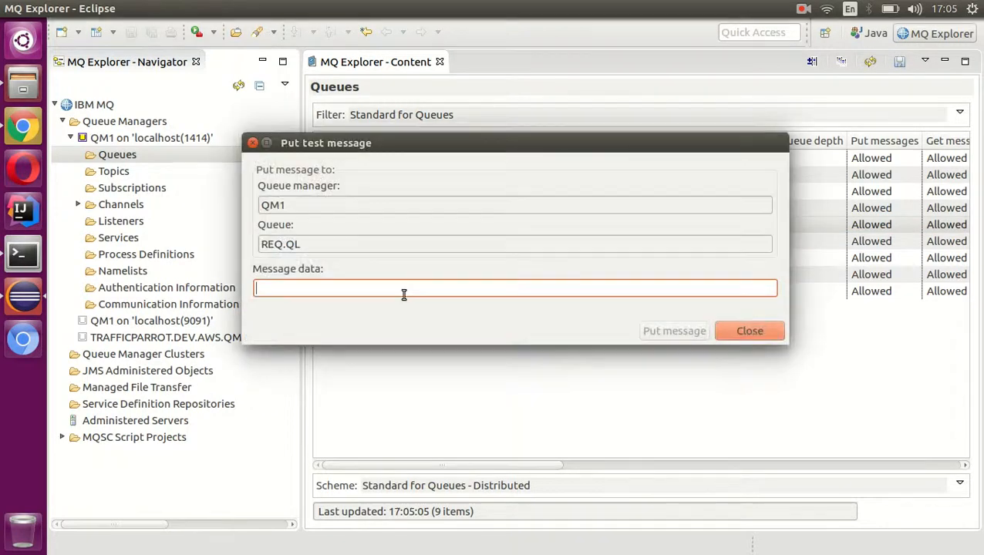
type("abc")
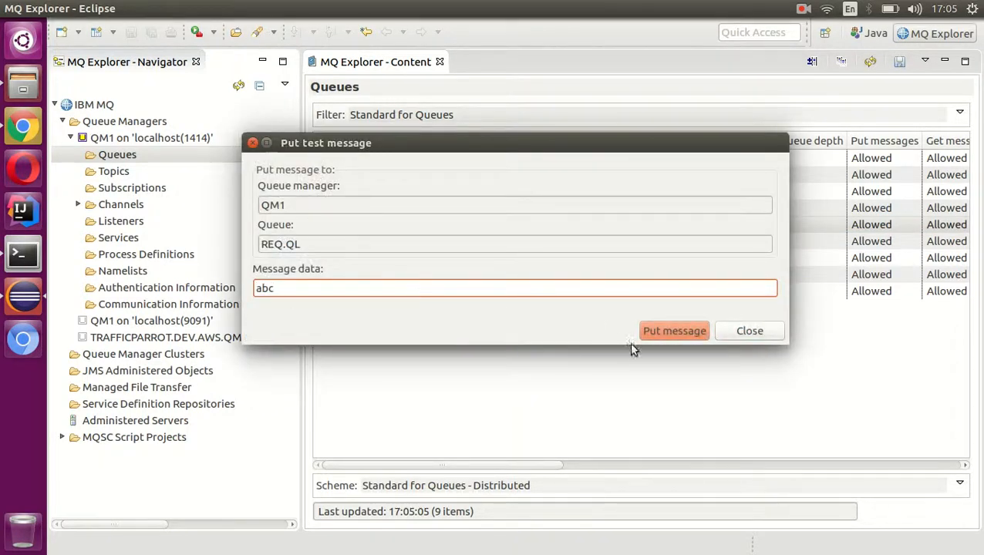
left_click(674, 331)
left_click(752, 329)
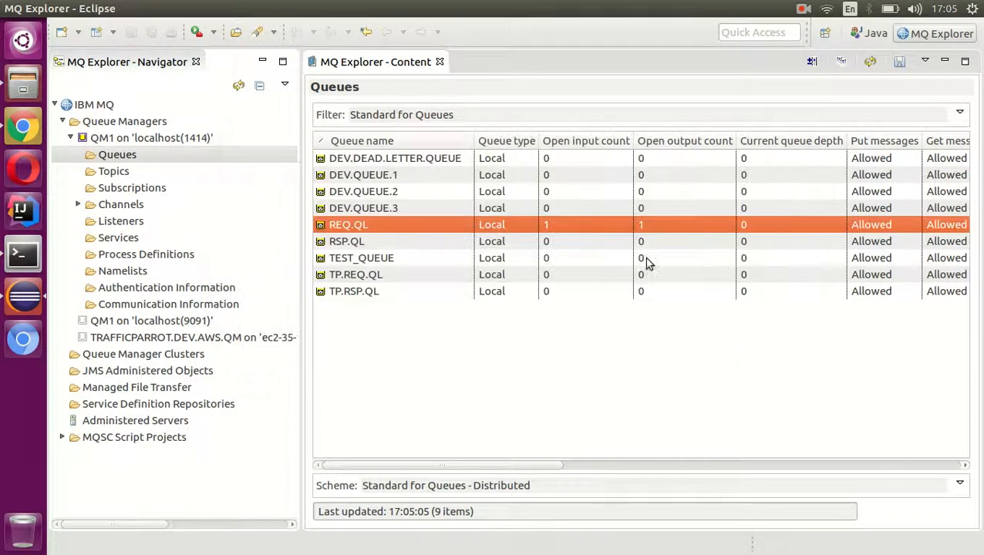
- Browse the messages on RSP.QL, inspect the first message's data and close the message browser
right_click(355, 244)
left_click(438, 380)
left_click(369, 122)
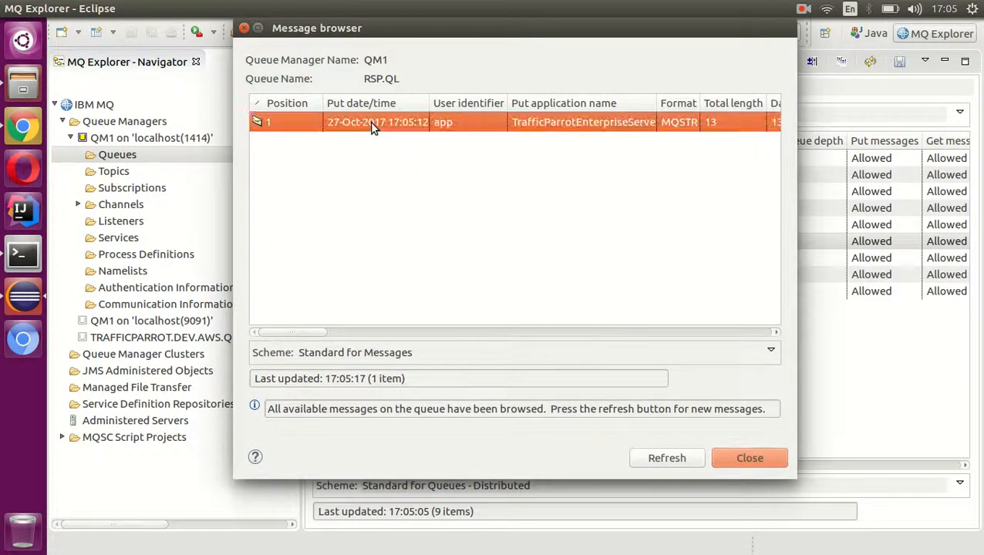
double_click(369, 122)
left_click(289, 141)
left_click_drag(579, 224, 556, 225)
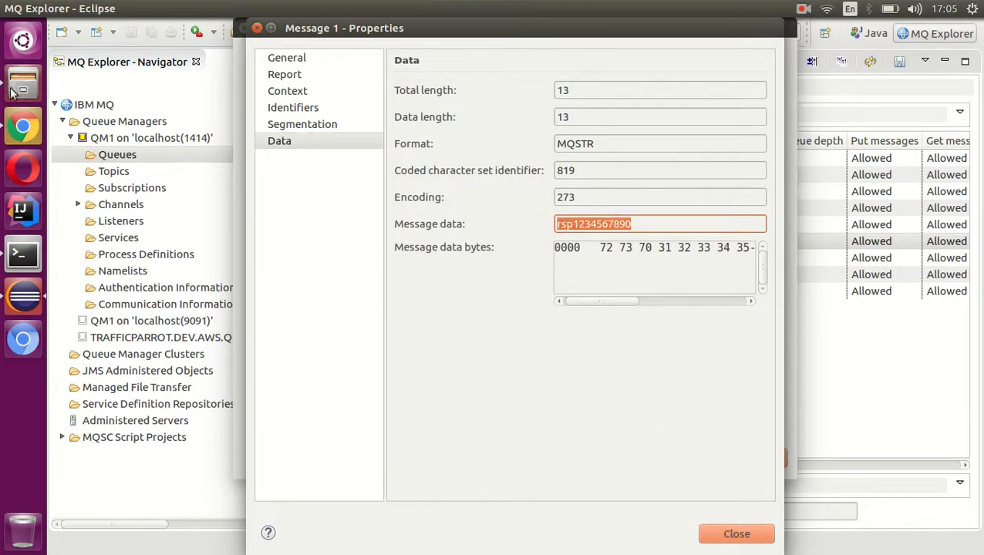
left_click(729, 536)
left_click(745, 462)
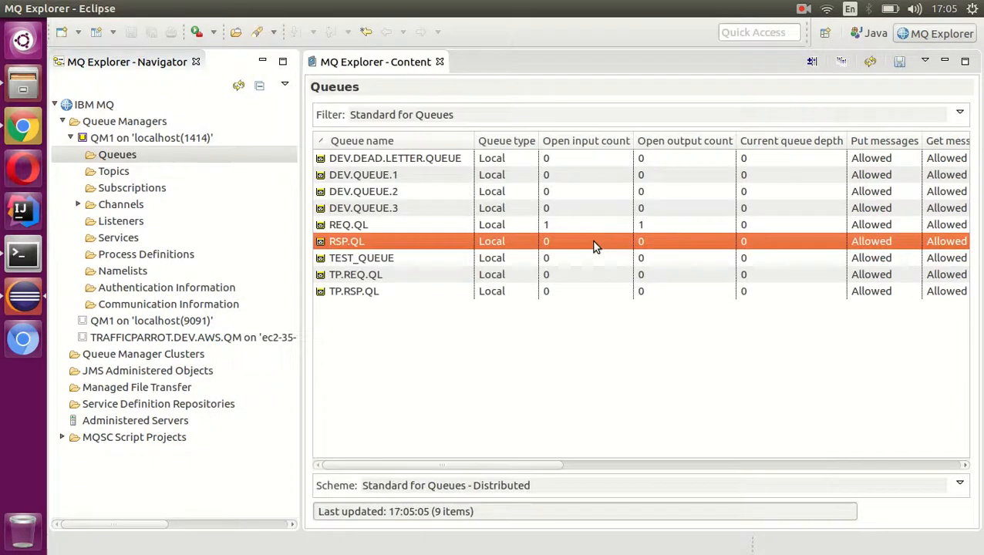
- Browse the RSP.QL queue again and delete its message
right_click(564, 243)
left_click(594, 375)
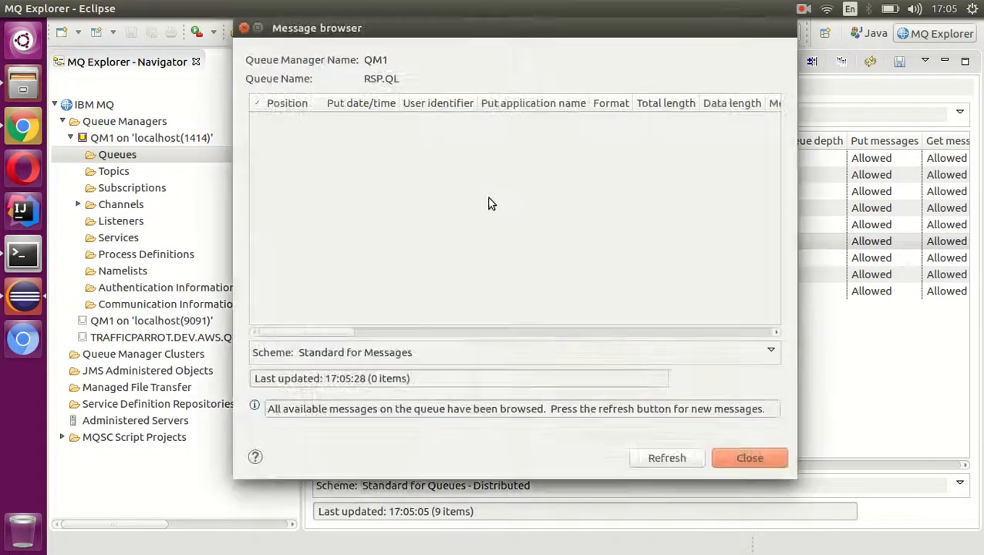
right_click(366, 129)
mouse_move(435, 169)
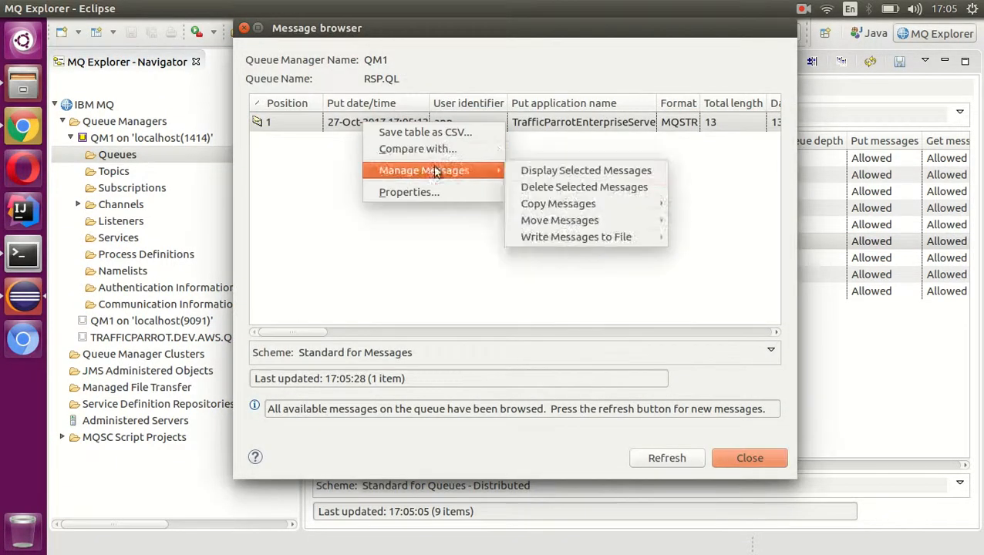
left_click(610, 185)
left_click(616, 349)
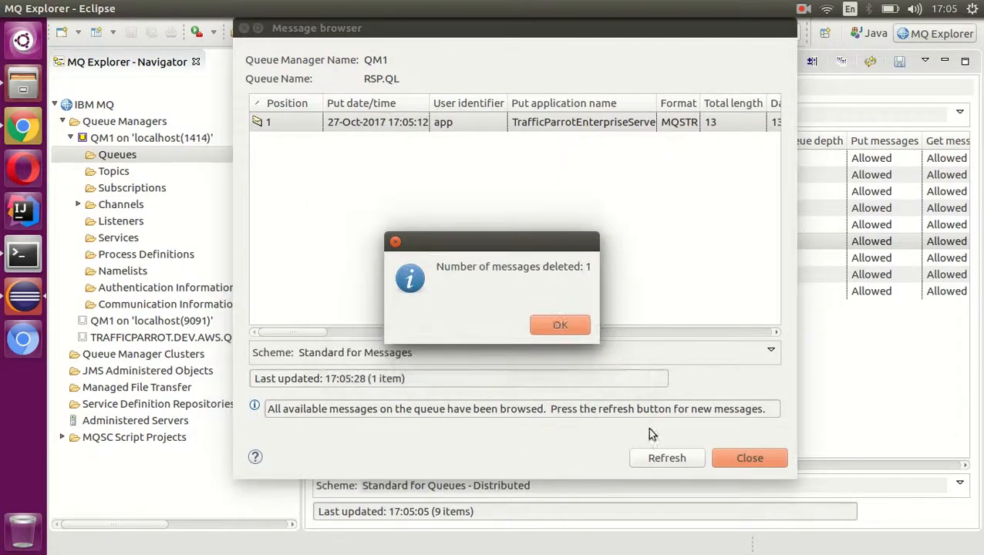
left_click(562, 324)
left_click(759, 460)
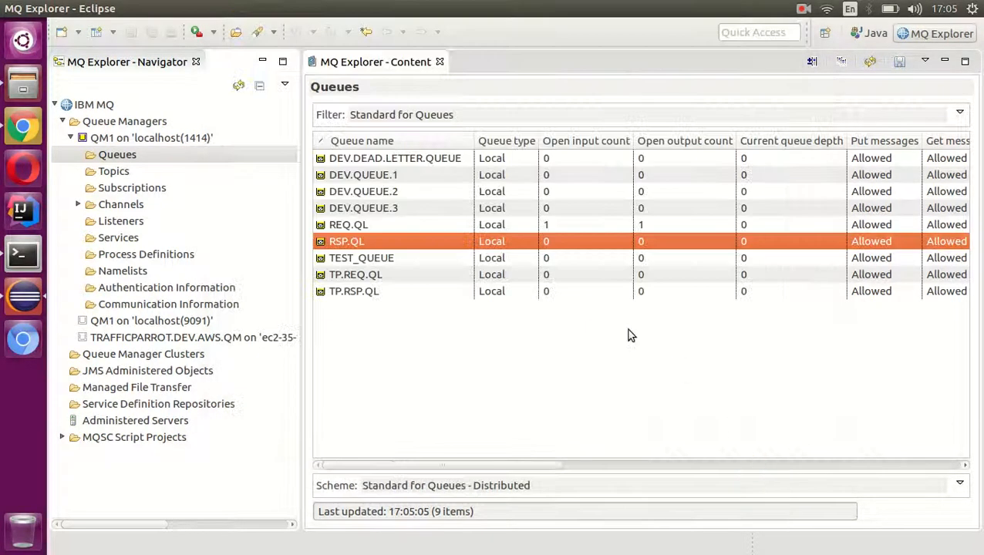
- Return to Traffic Parrot in Chrome and stop the IBM MQ virtual service
left_click(17, 129)
left_click(497, 361)
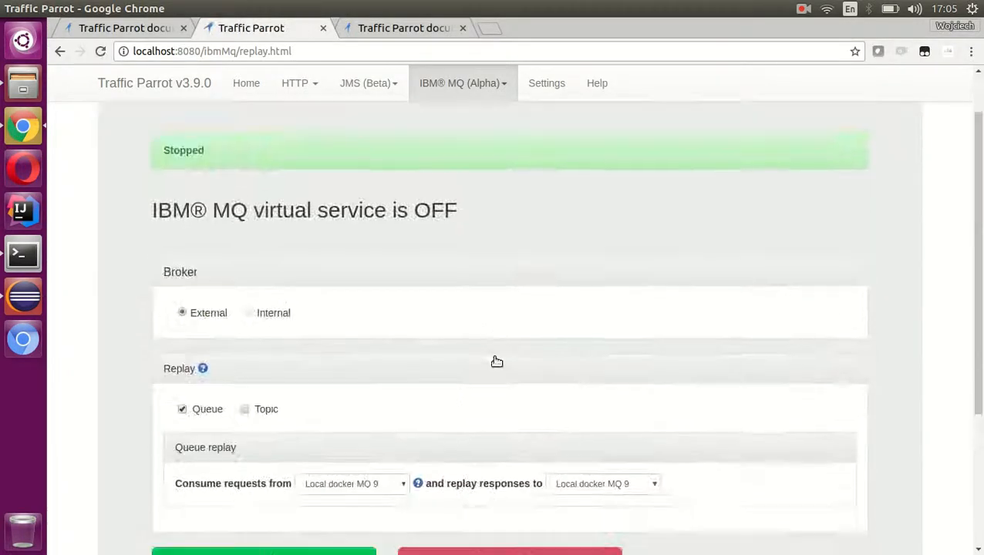
scroll(497, 361, "down", 3)
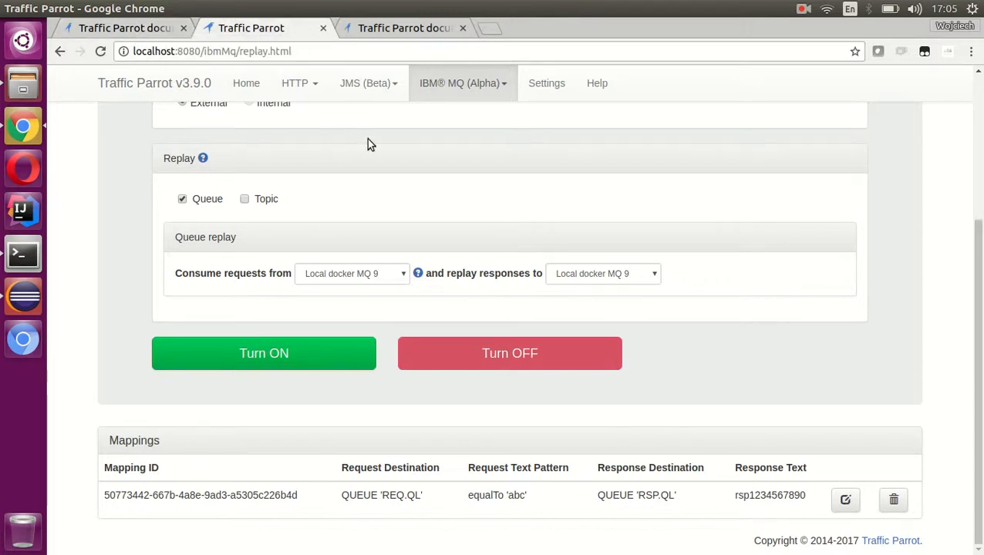
- Look through the Extend page of the Traffic Parrot 3.9.x documentation for the available response extensions, and return to the documentation home
left_click(408, 30)
scroll(494, 282, "up", 5)
scroll(494, 287, "up", 8)
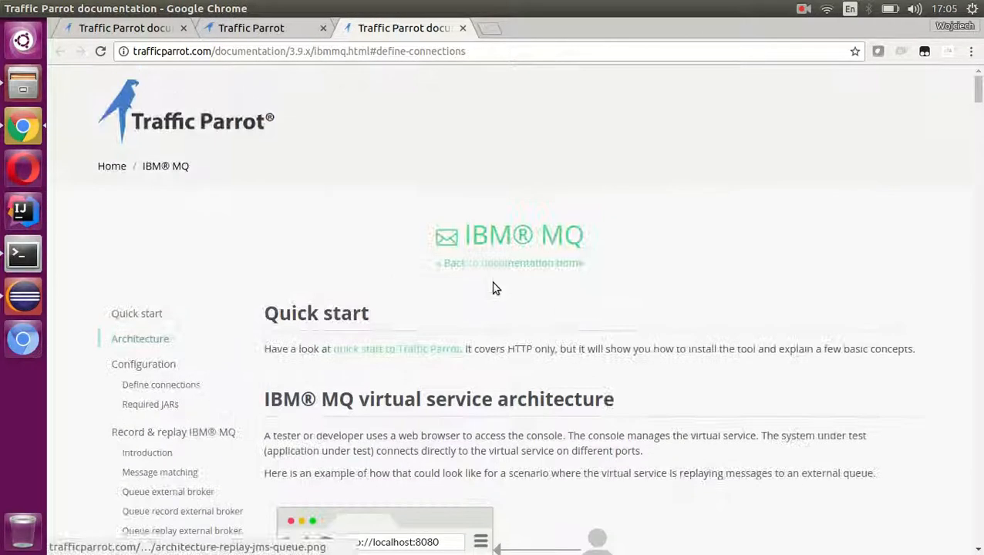
left_click(157, 146)
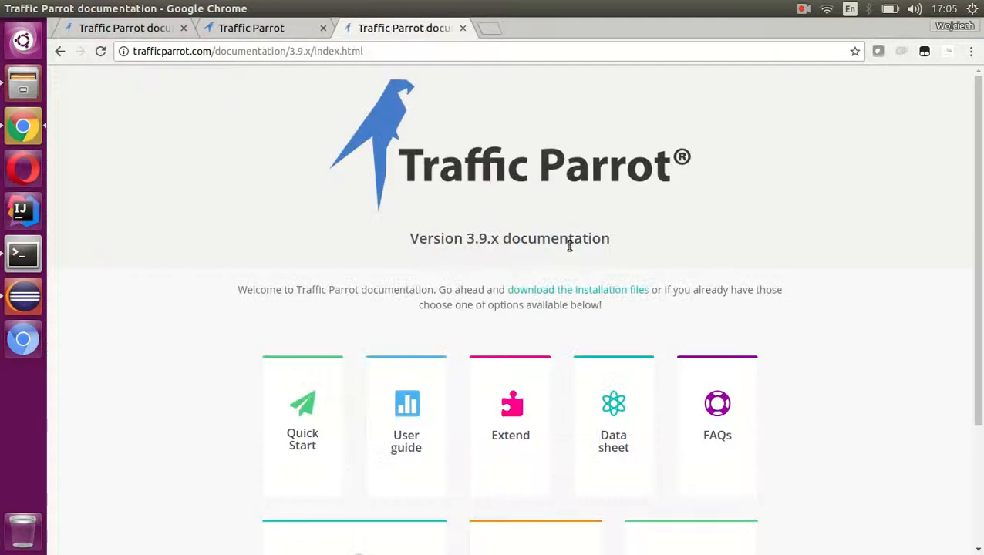
scroll(561, 265, "down", 4)
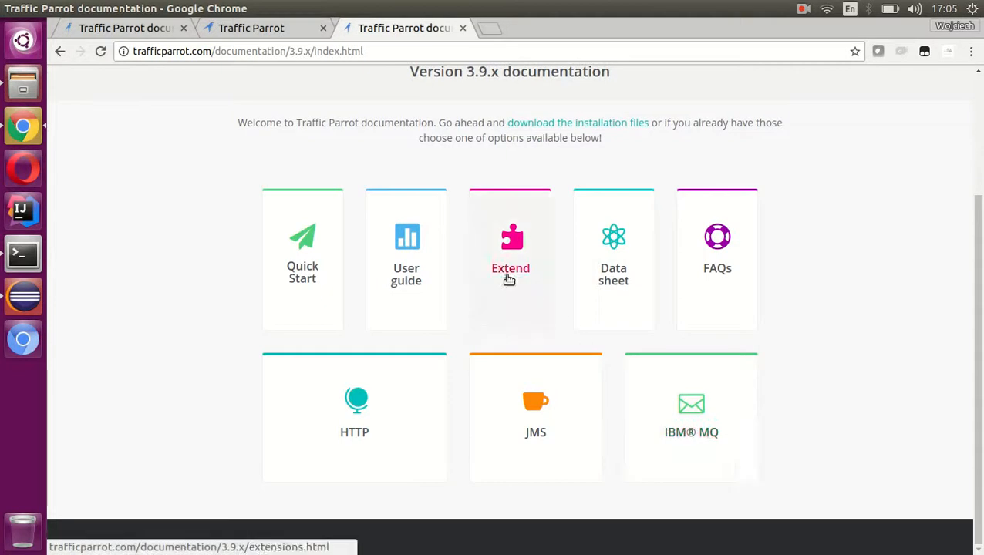
left_click(509, 276)
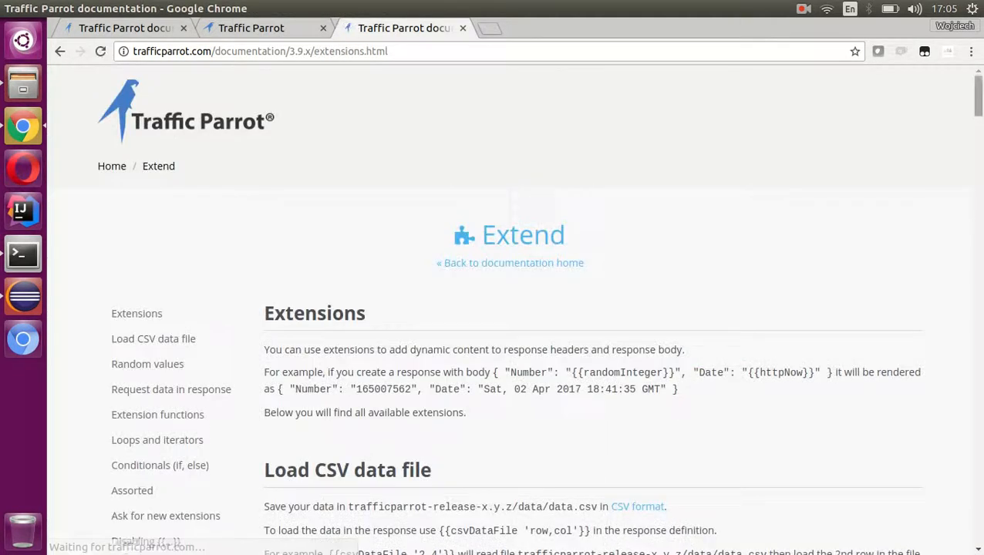
scroll(976, 121, "down", 3)
left_click_drag(975, 121, 944, 90)
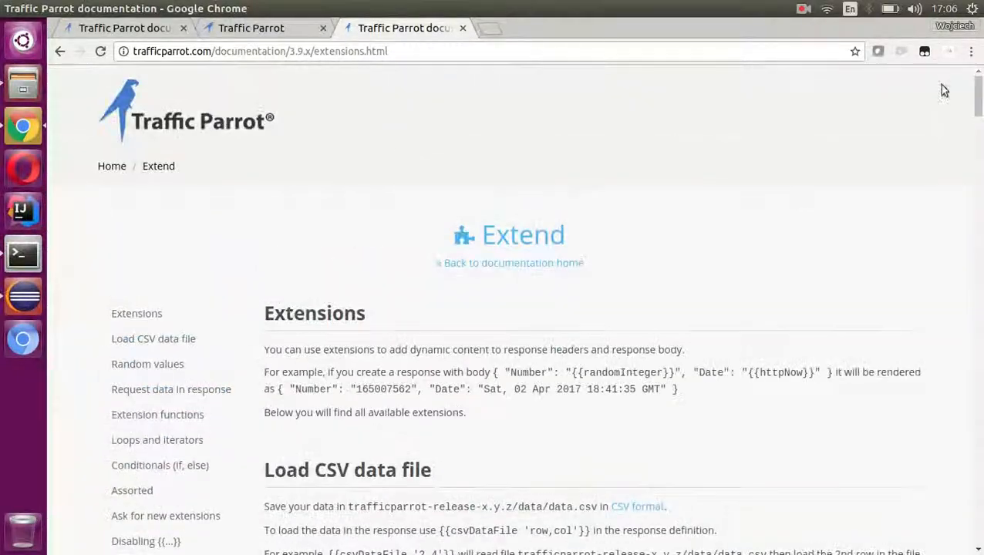
left_click(193, 124)
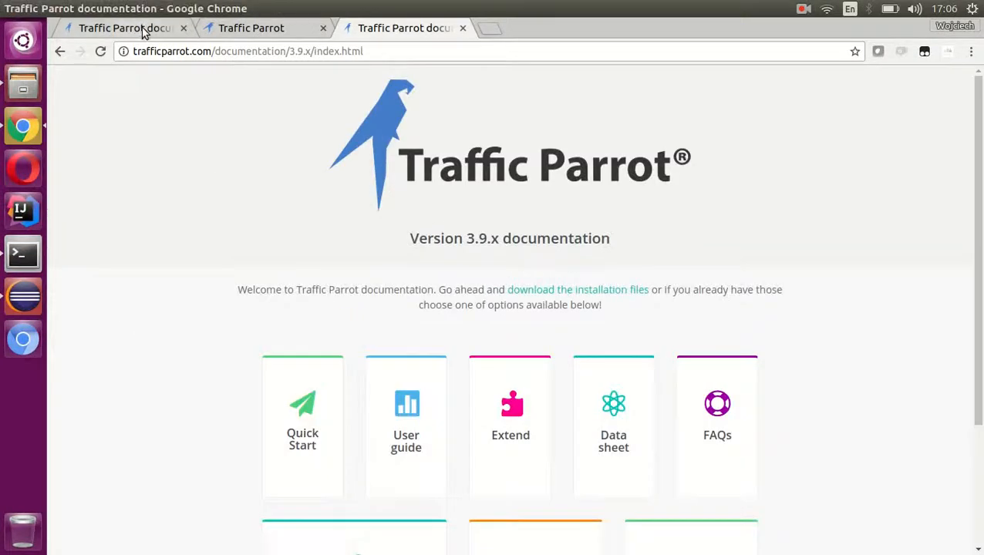
- Review the IBM MQ documentation diagrams for systems communicating through queues, and for recording and replaying queue messages using an external broker
left_click(144, 31)
scroll(378, 208, "up", 15)
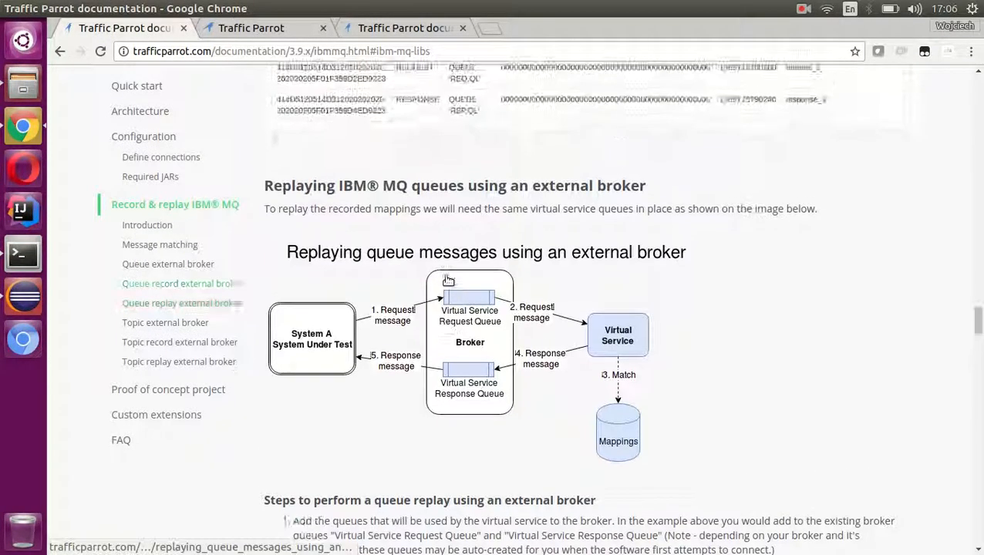
scroll(588, 234, "up", 10)
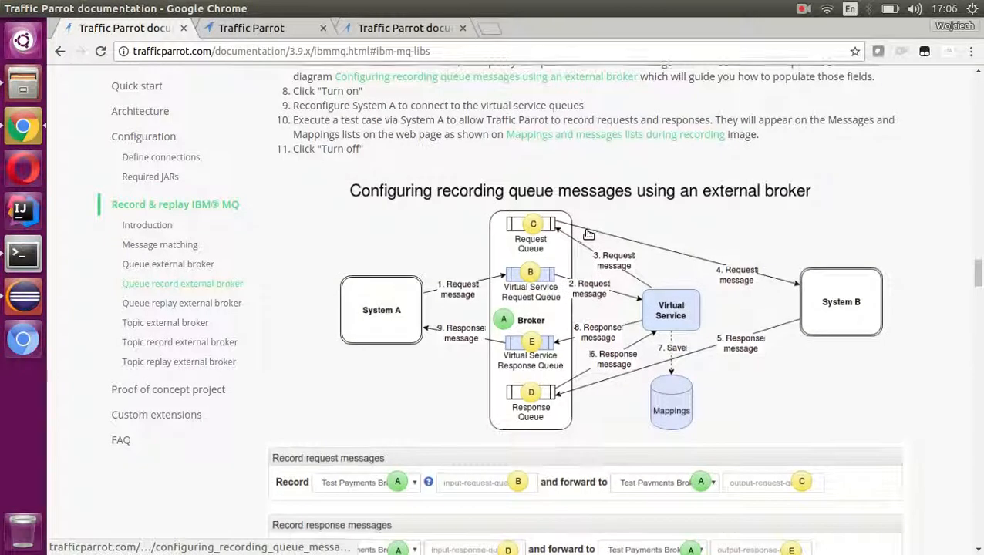
scroll(589, 234, "up", 10)
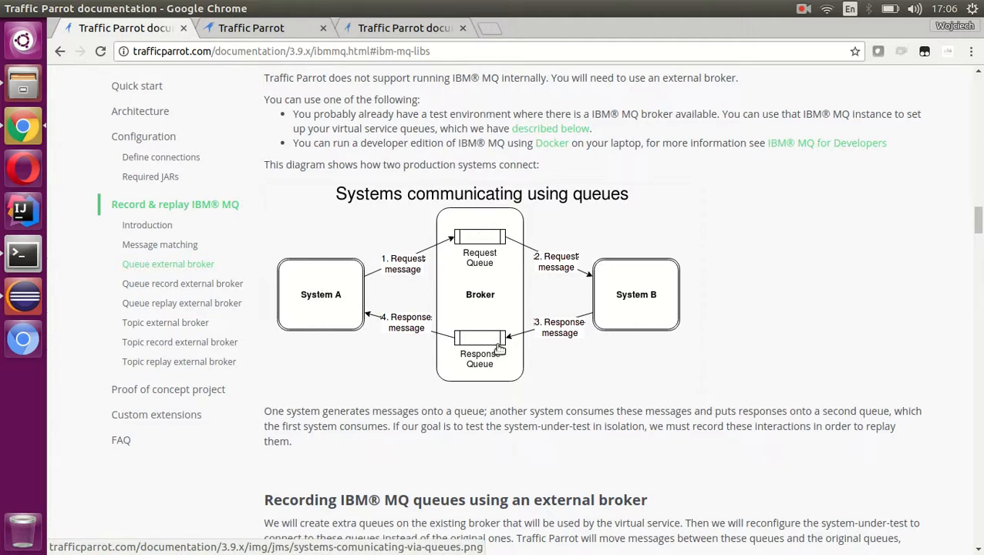
scroll(500, 348, "down", 5)
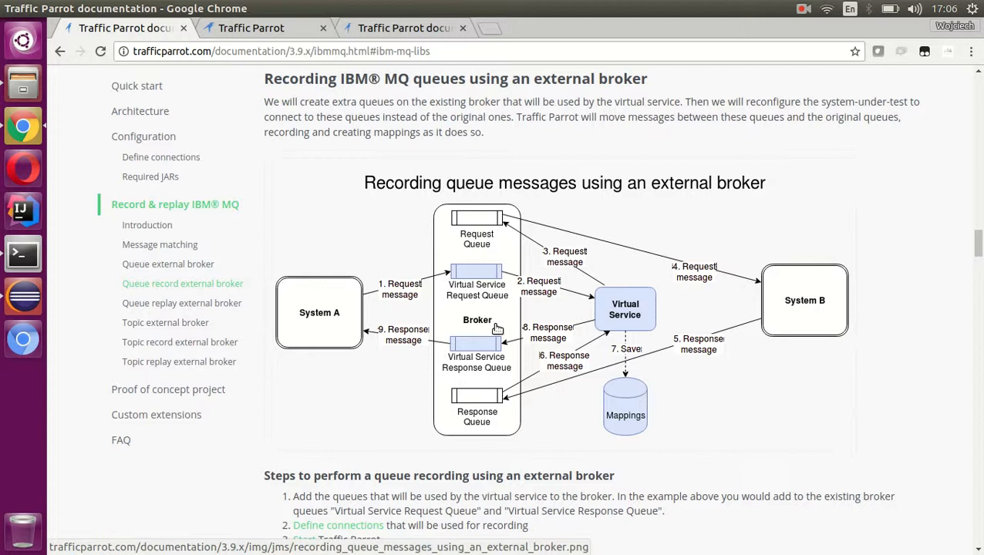
scroll(646, 326, "down", 8)
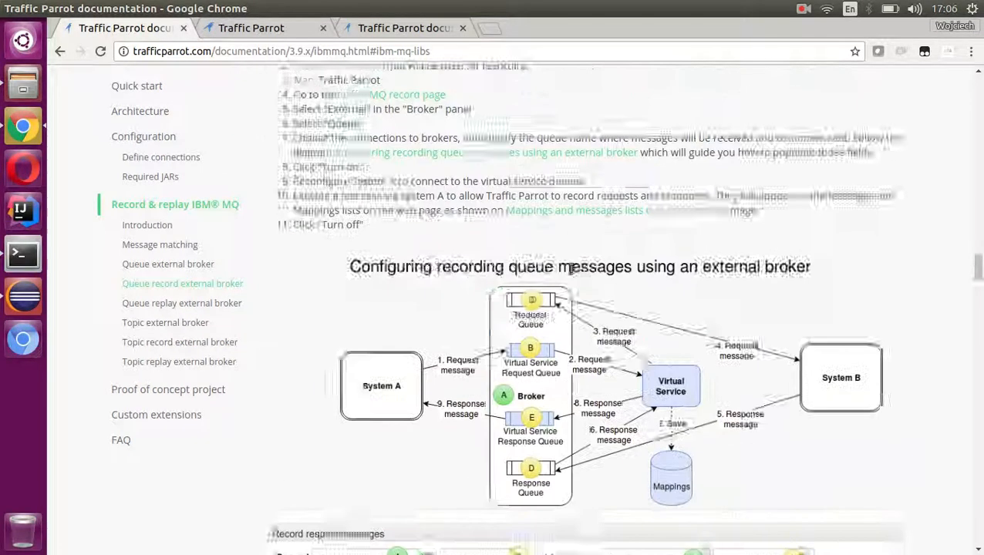
scroll(569, 264, "down", 10)
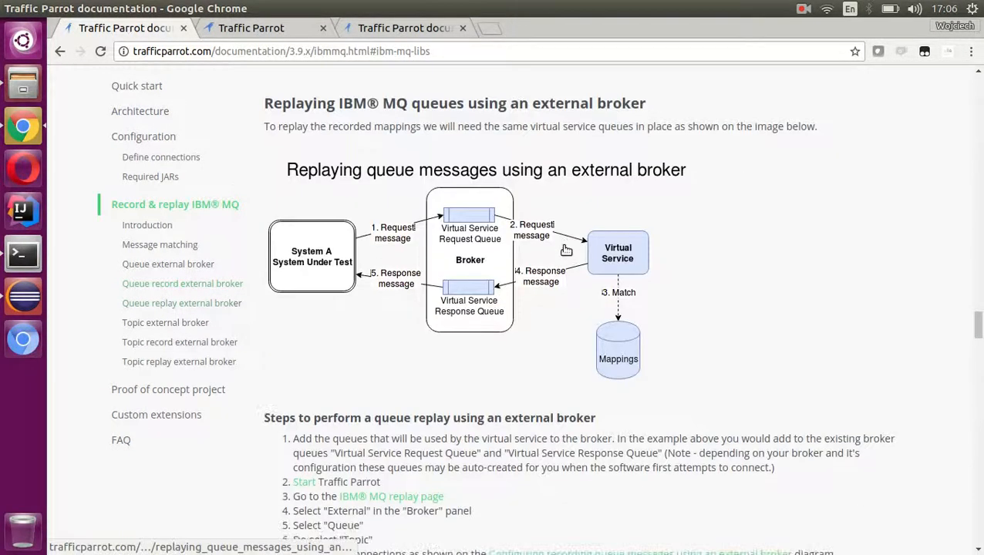